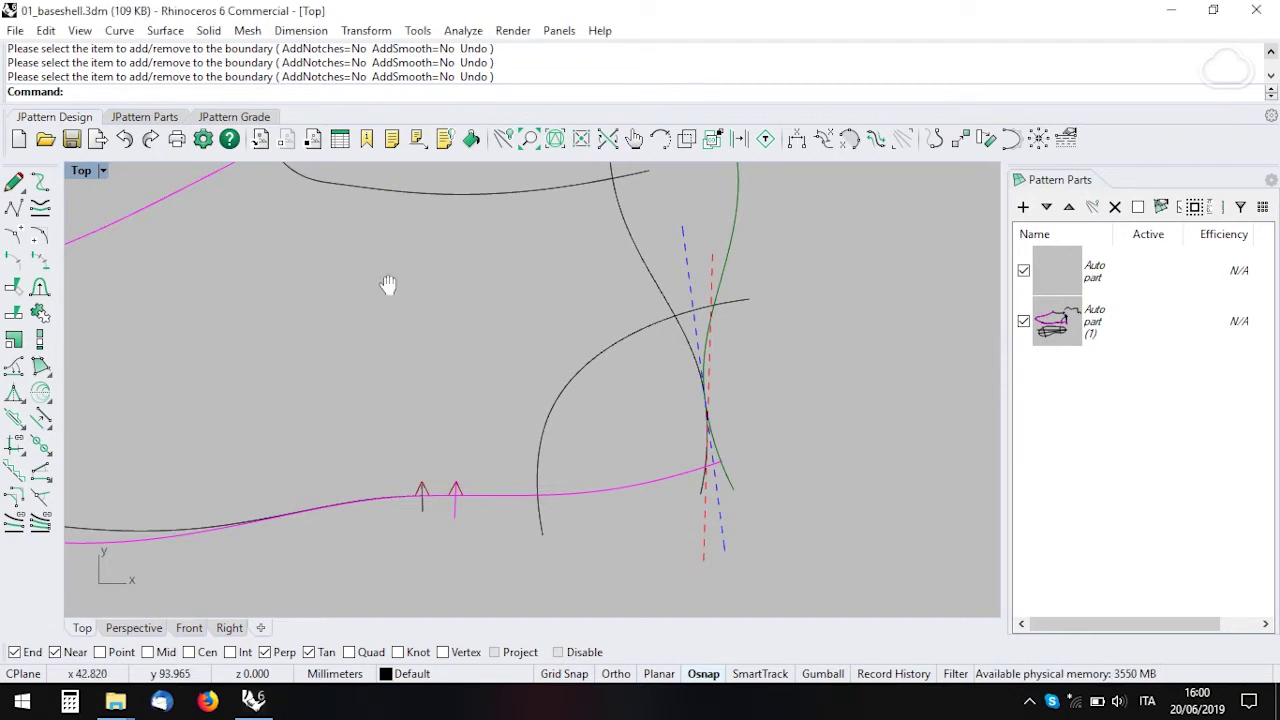
- Build a new part boundary from the arc, the blue dashed line and base curve (22)
right_click_drag(391, 286, 309, 274)
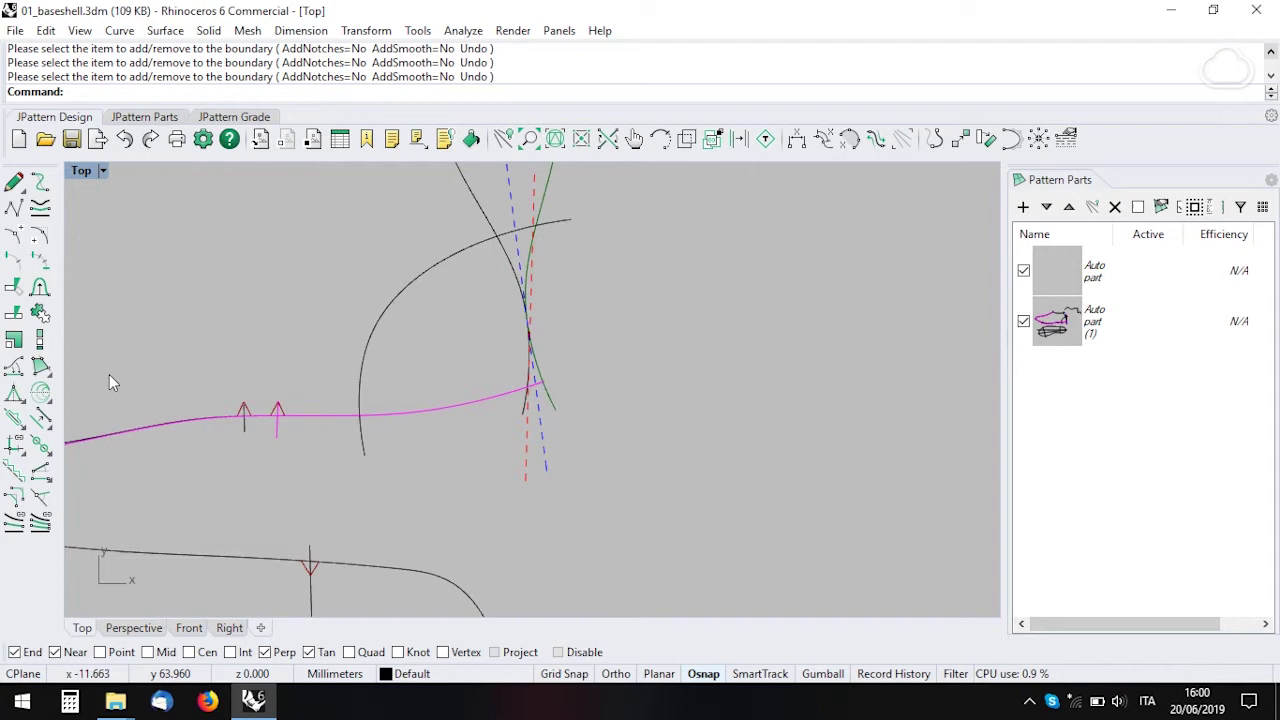
left_click(40, 367)
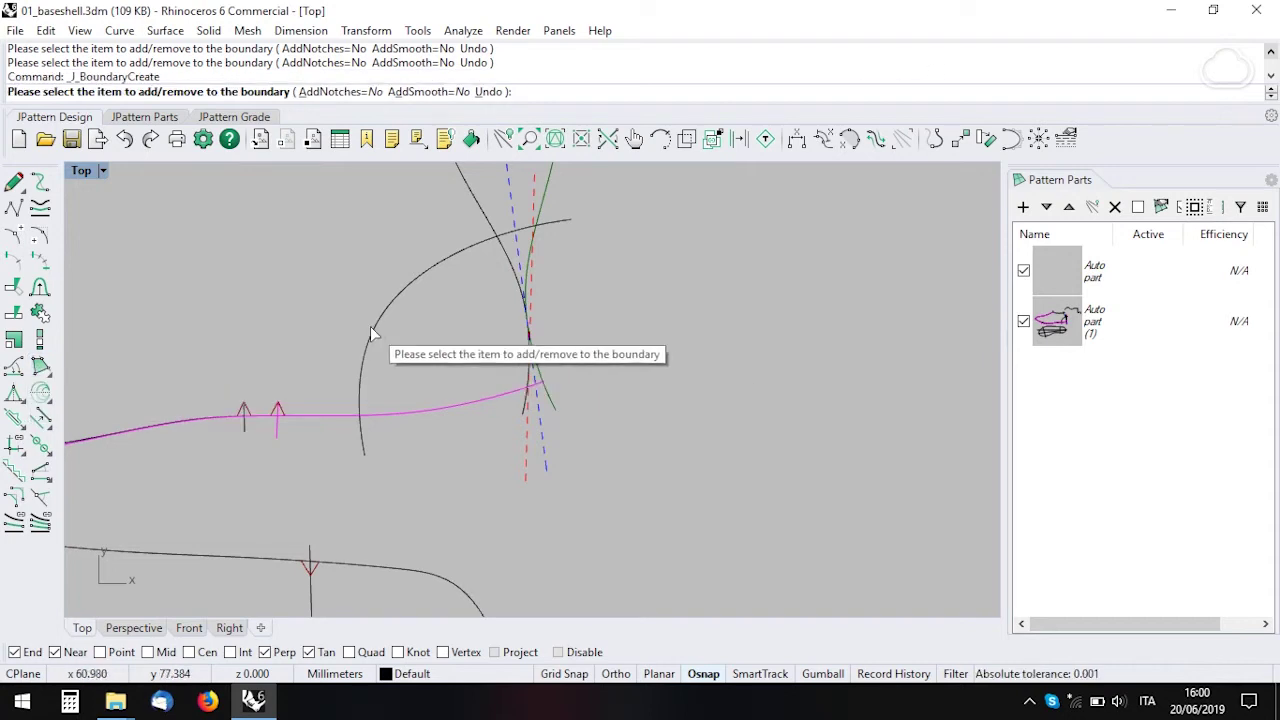
left_click(371, 334)
scroll(466, 271, "up", 5)
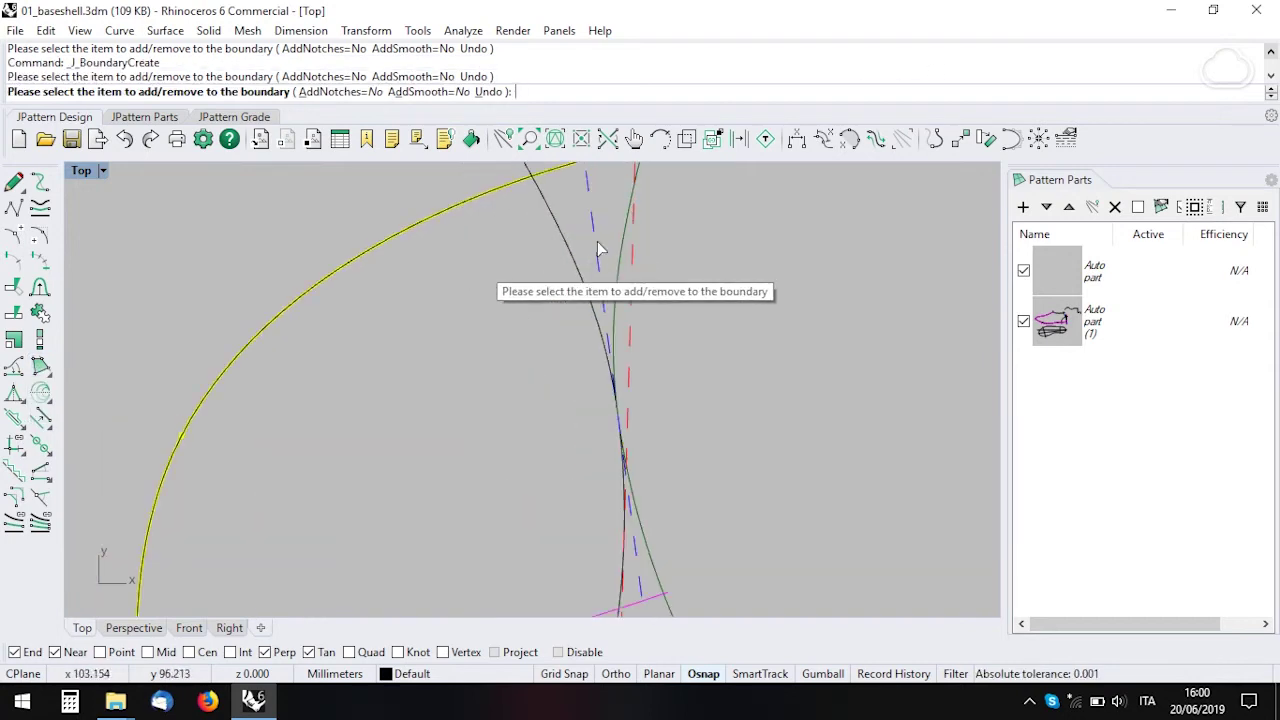
left_click(597, 252)
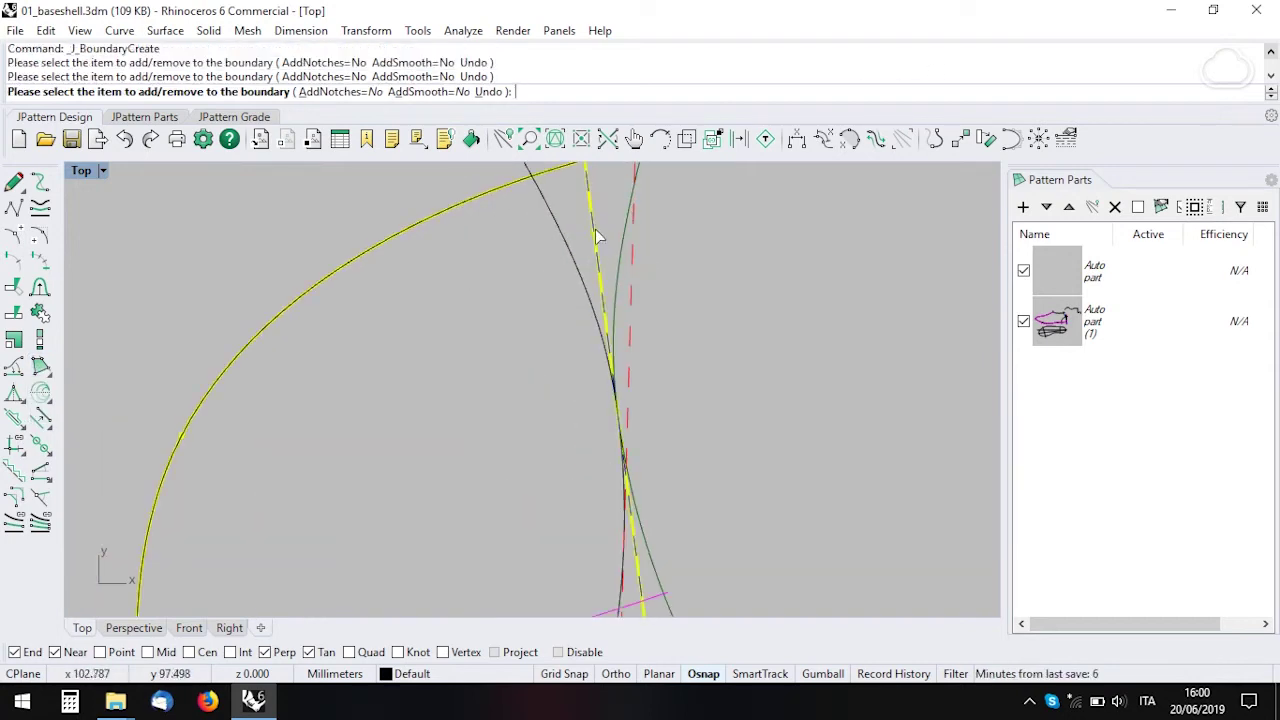
right_click_drag(547, 418, 534, 288)
left_click(497, 457)
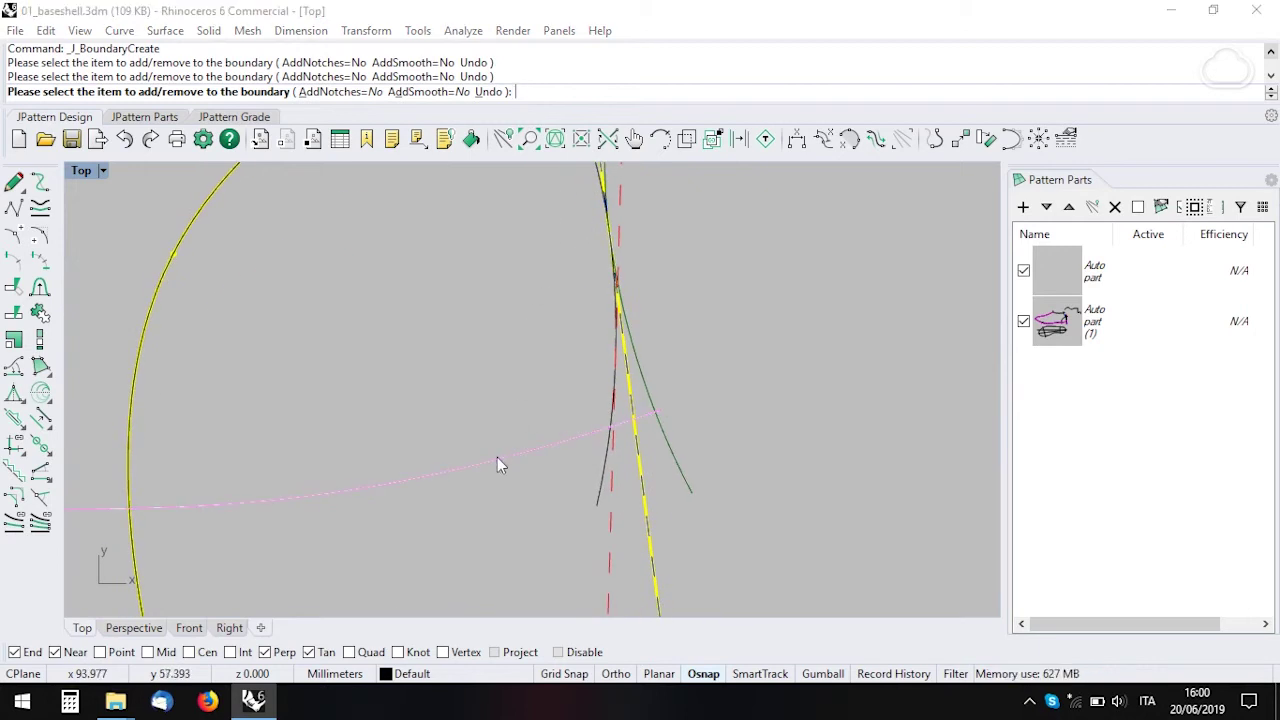
left_click(577, 508)
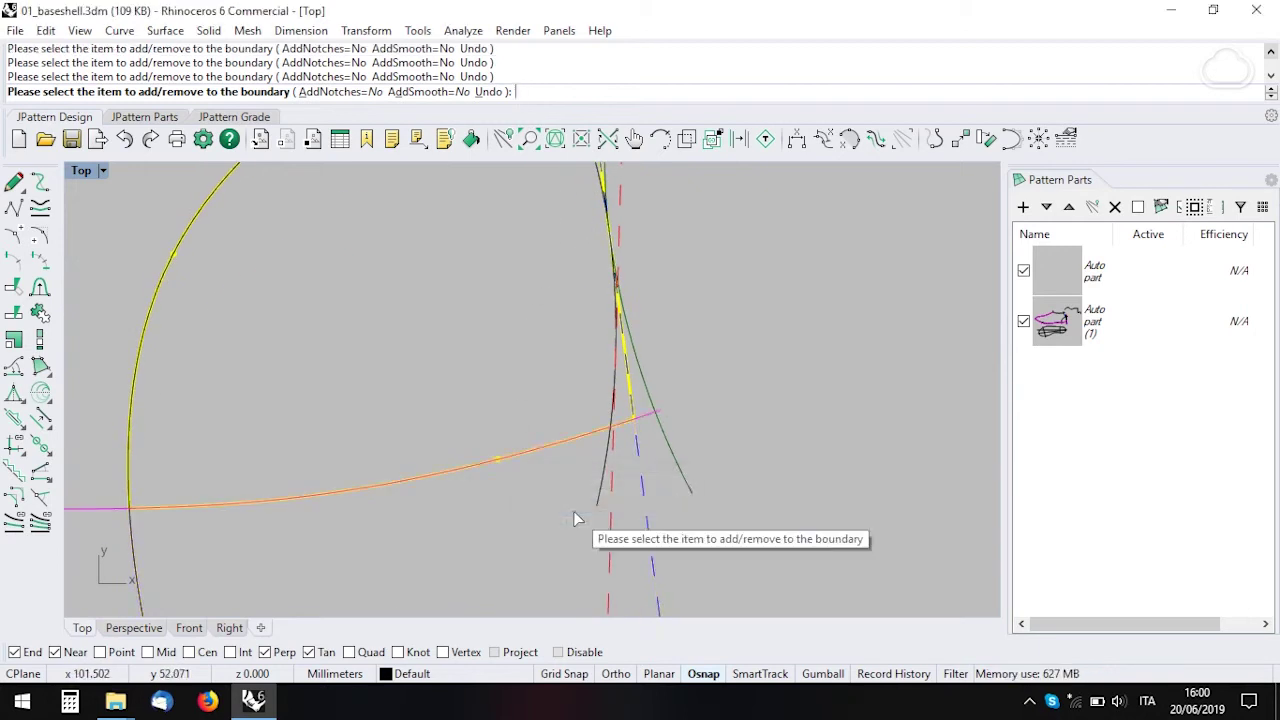
scroll(385, 465, "down", 3)
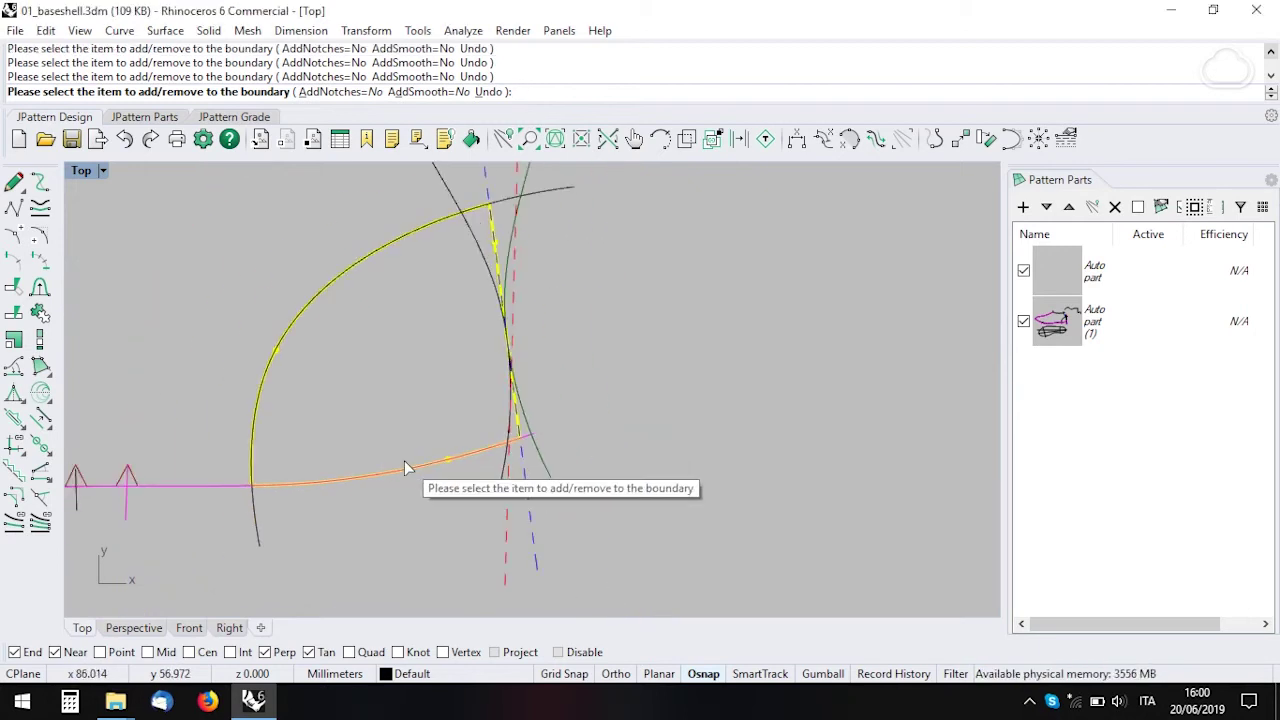
key("Return")
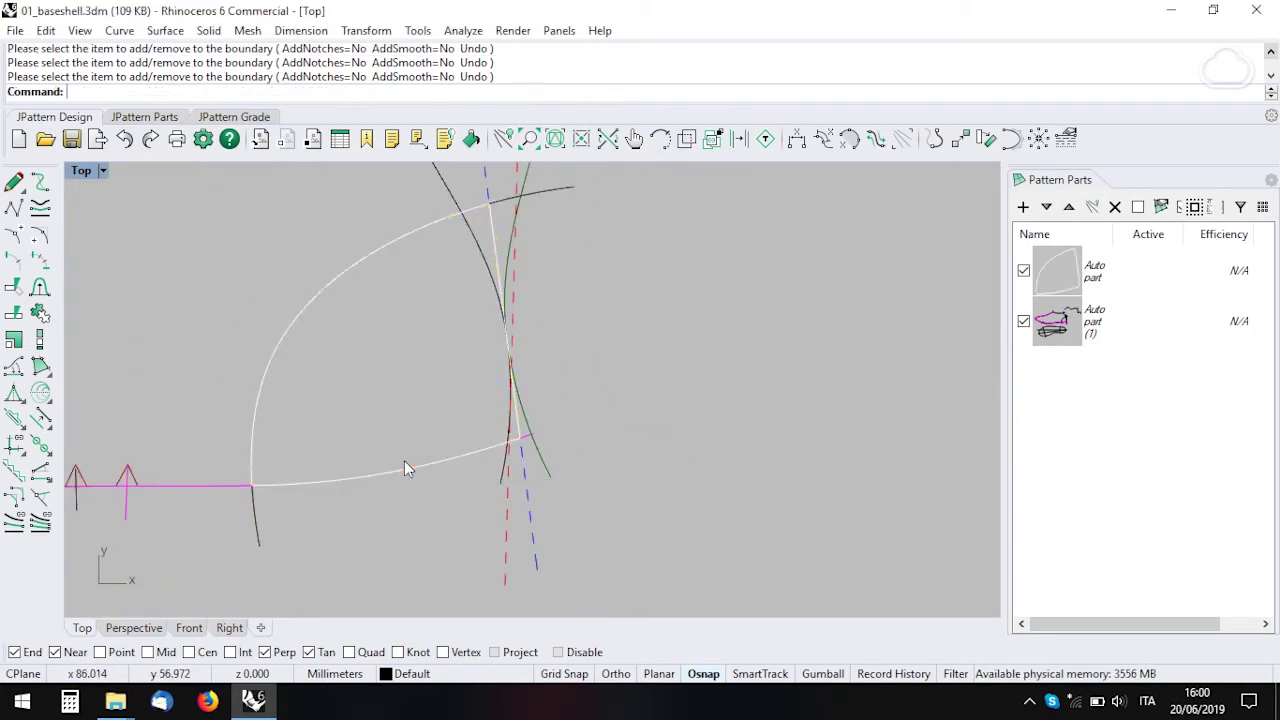
- Unfold the new boundary about the dashed mirror line into a symmetric dome outline
left_click(47, 376)
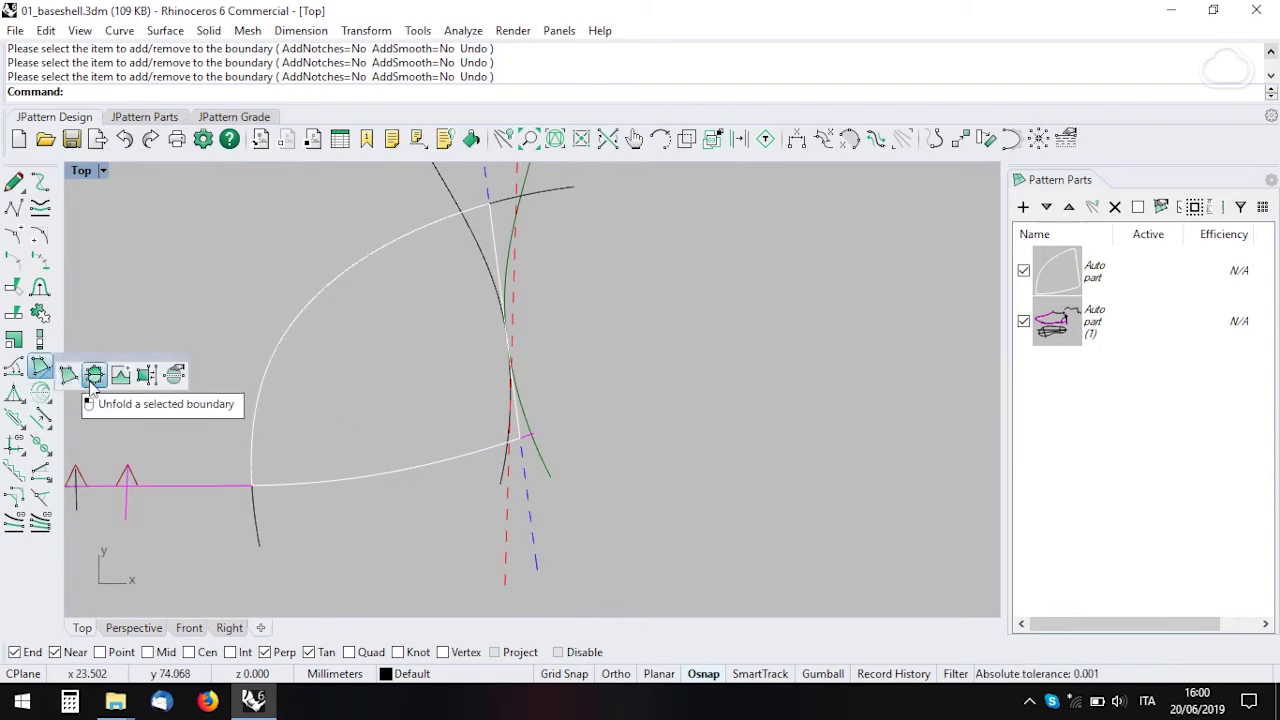
left_click(93, 376)
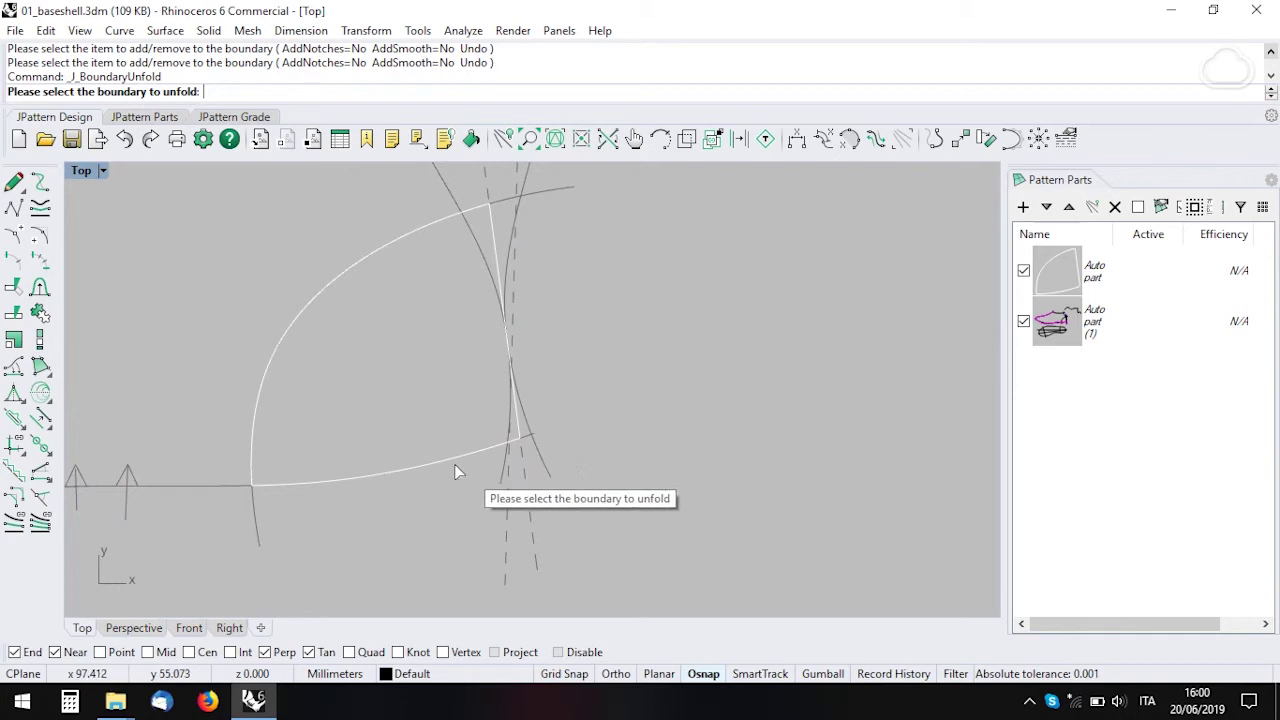
left_click(419, 467)
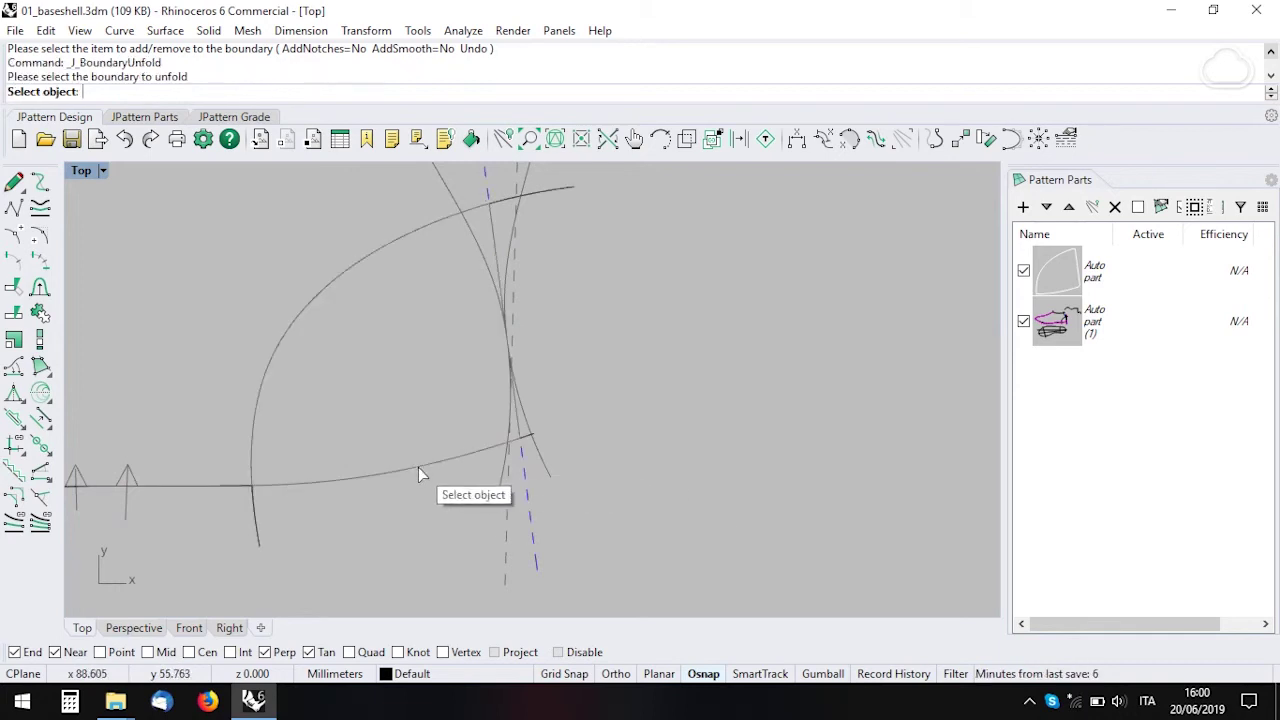
left_click(524, 462)
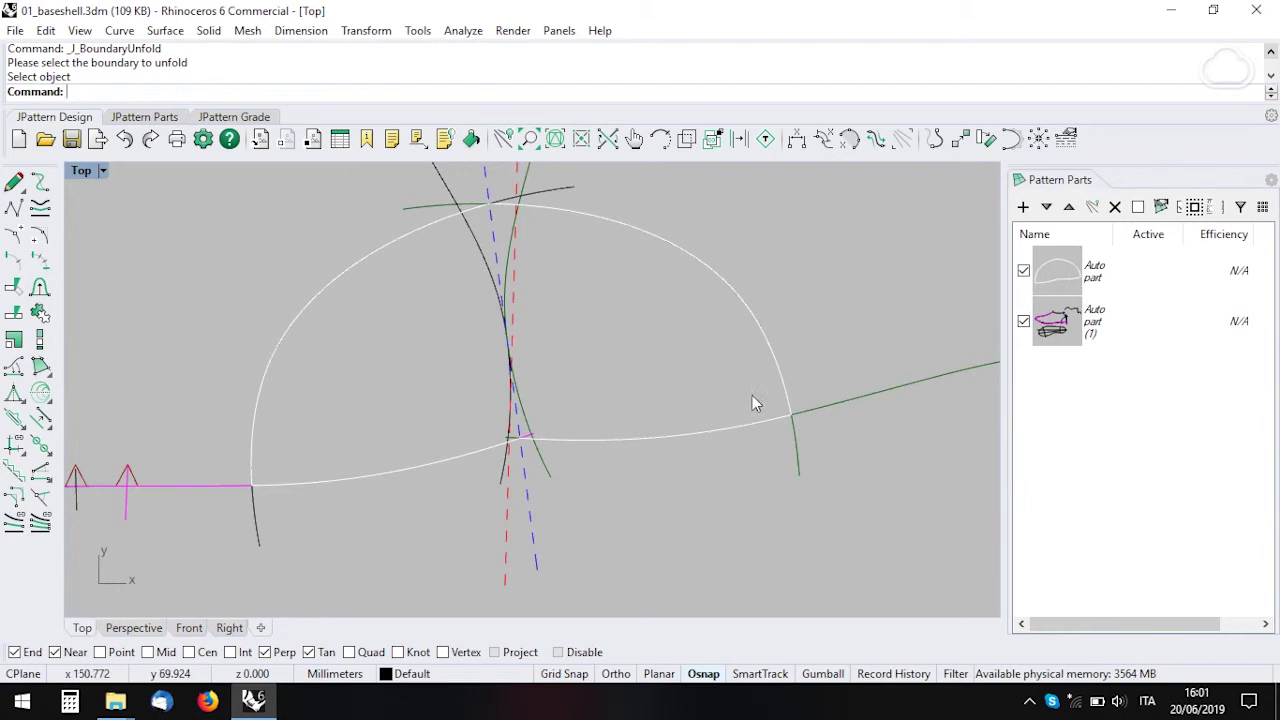
scroll(677, 353, "down", 5)
right_click_drag(728, 337, 560, 437)
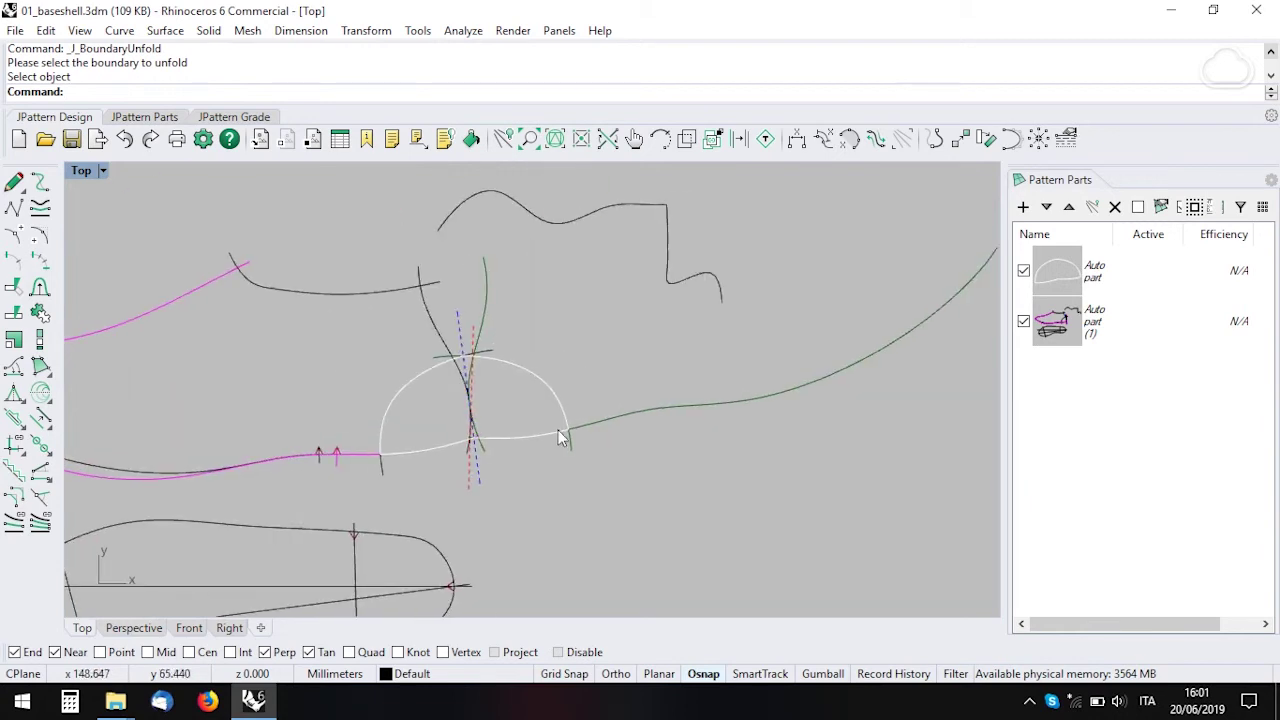
scroll(495, 364, "up", 4)
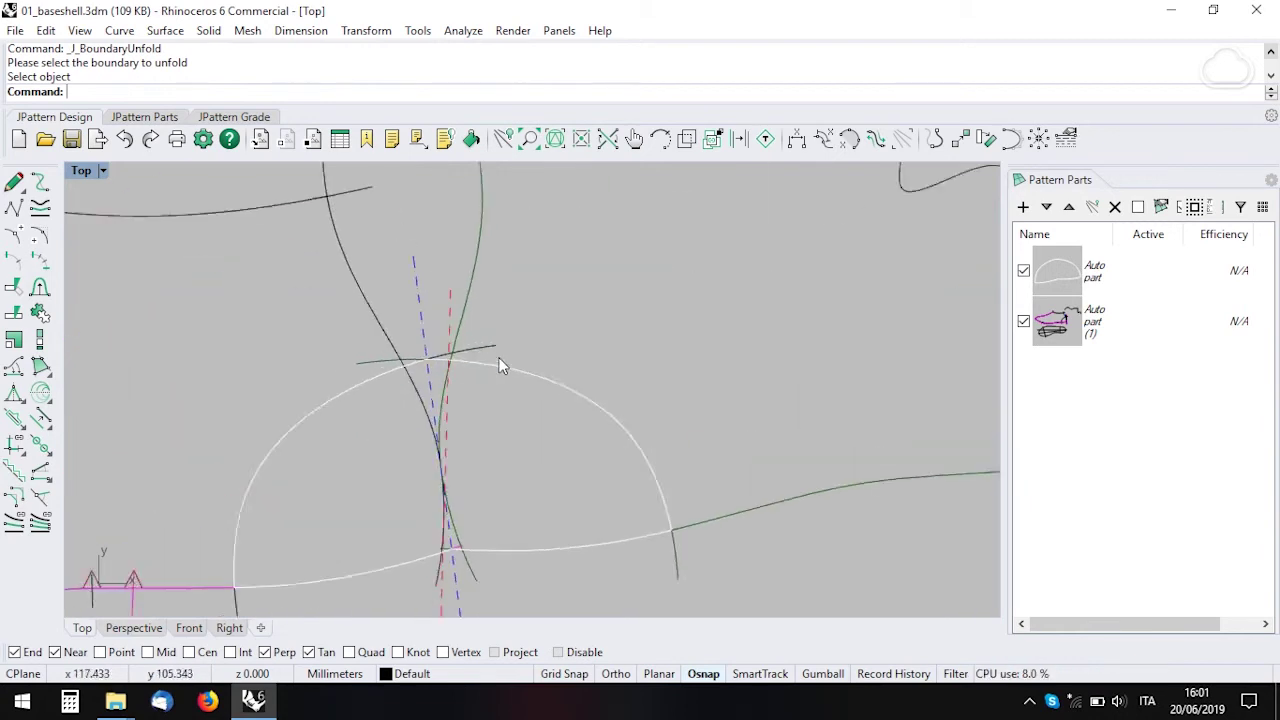
scroll(502, 366, "up", 2)
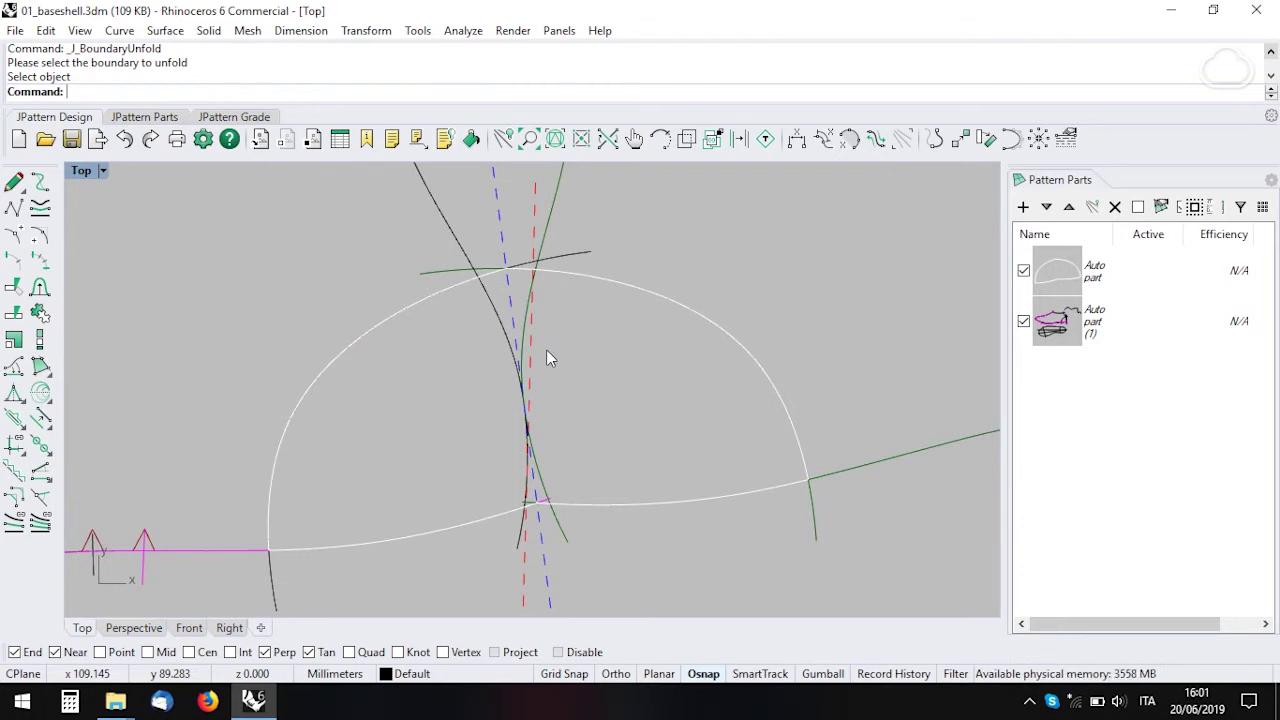
- Inspect the unfolded outline's top intersection, briefly selecting the red dashed line
scroll(547, 352, "down", 1)
right_click_drag(547, 353, 568, 281)
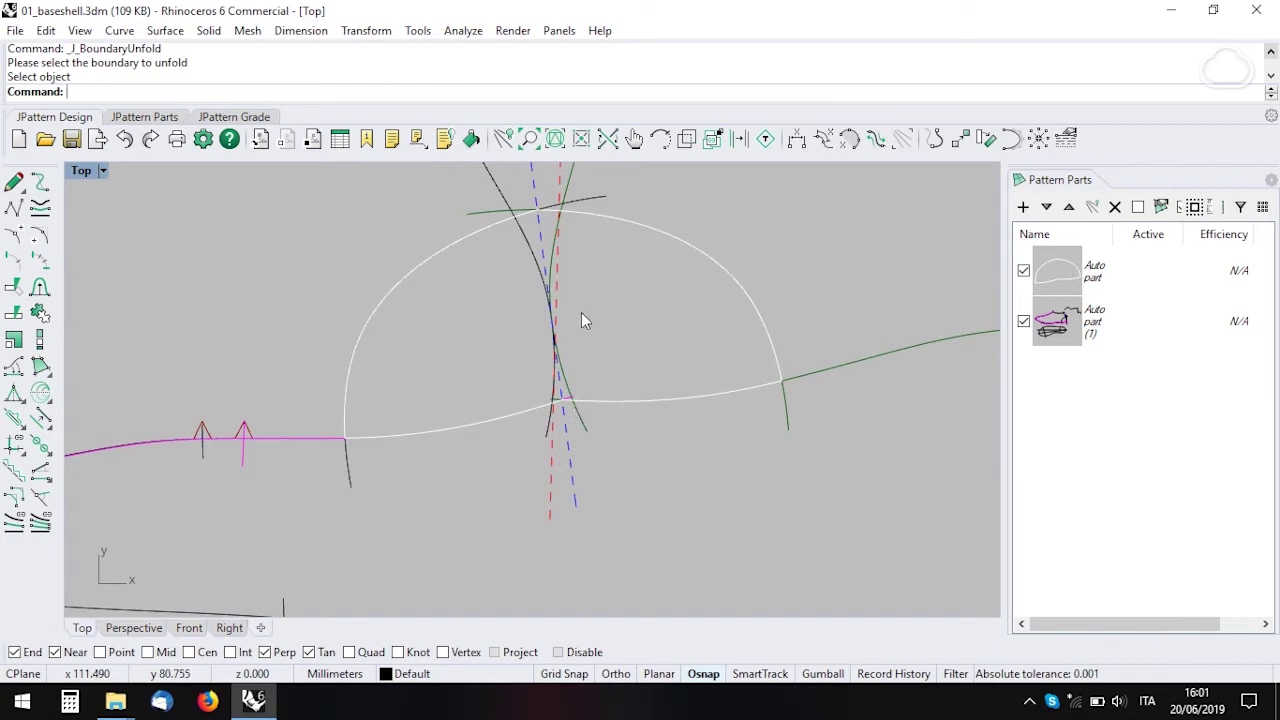
right_click_drag(581, 312, 624, 488)
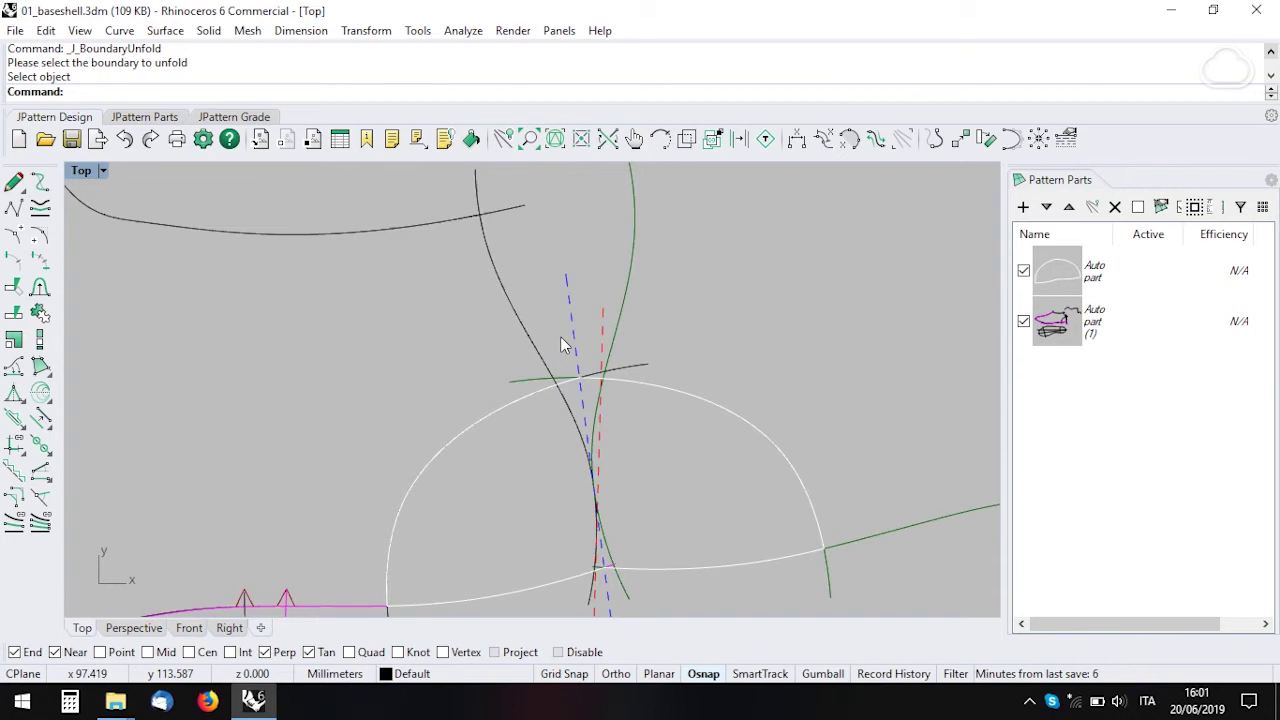
scroll(563, 344, "up", 5)
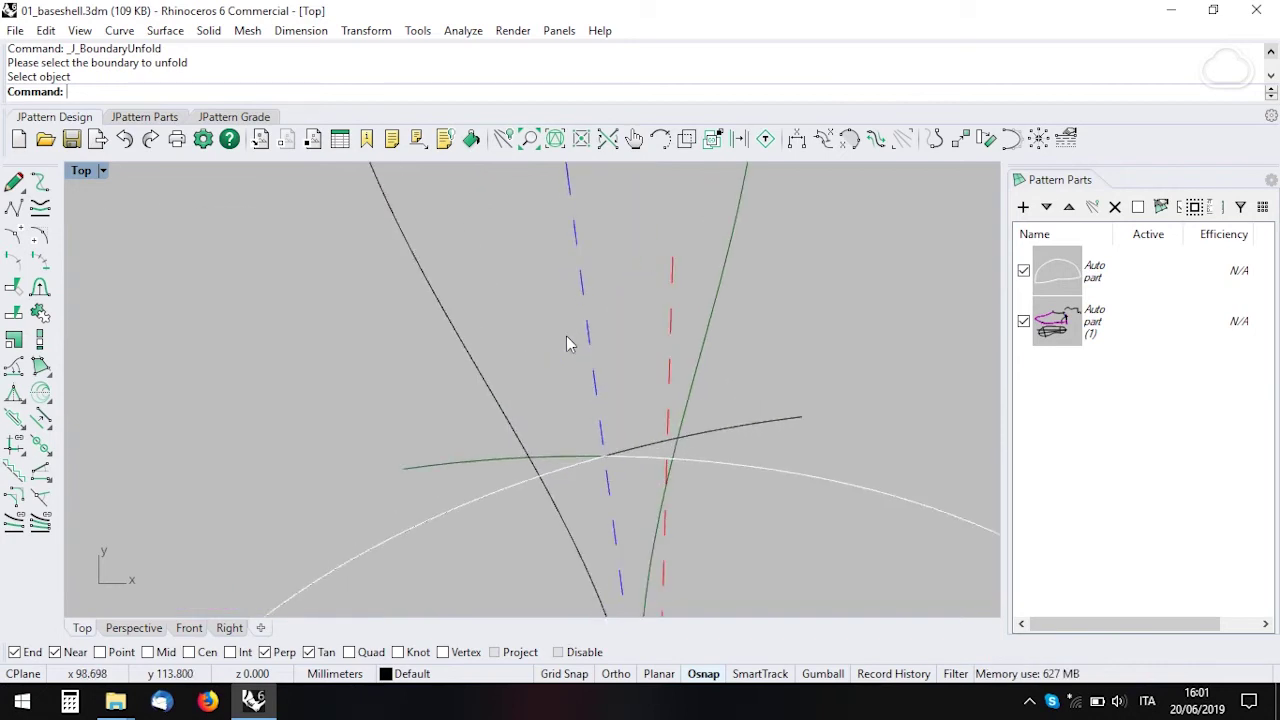
left_click(671, 318)
scroll(678, 325, "down", 4)
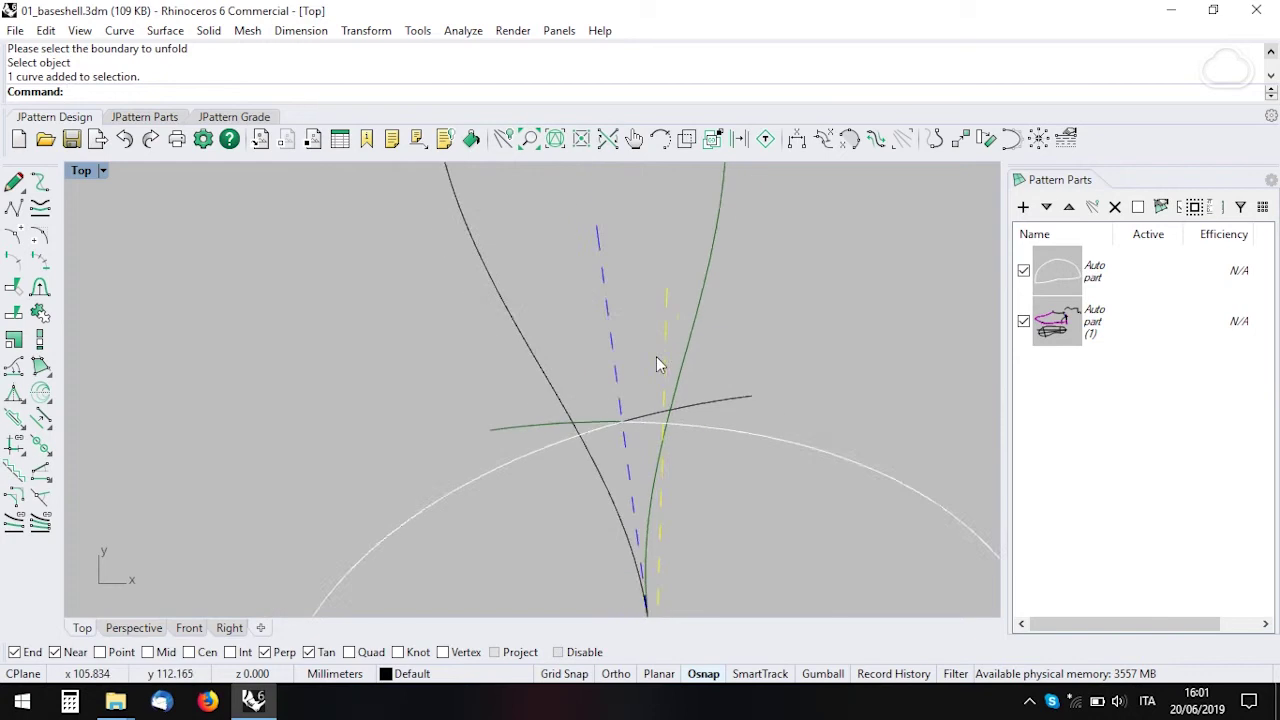
left_click(157, 403)
right_click_drag(157, 403, 120, 329)
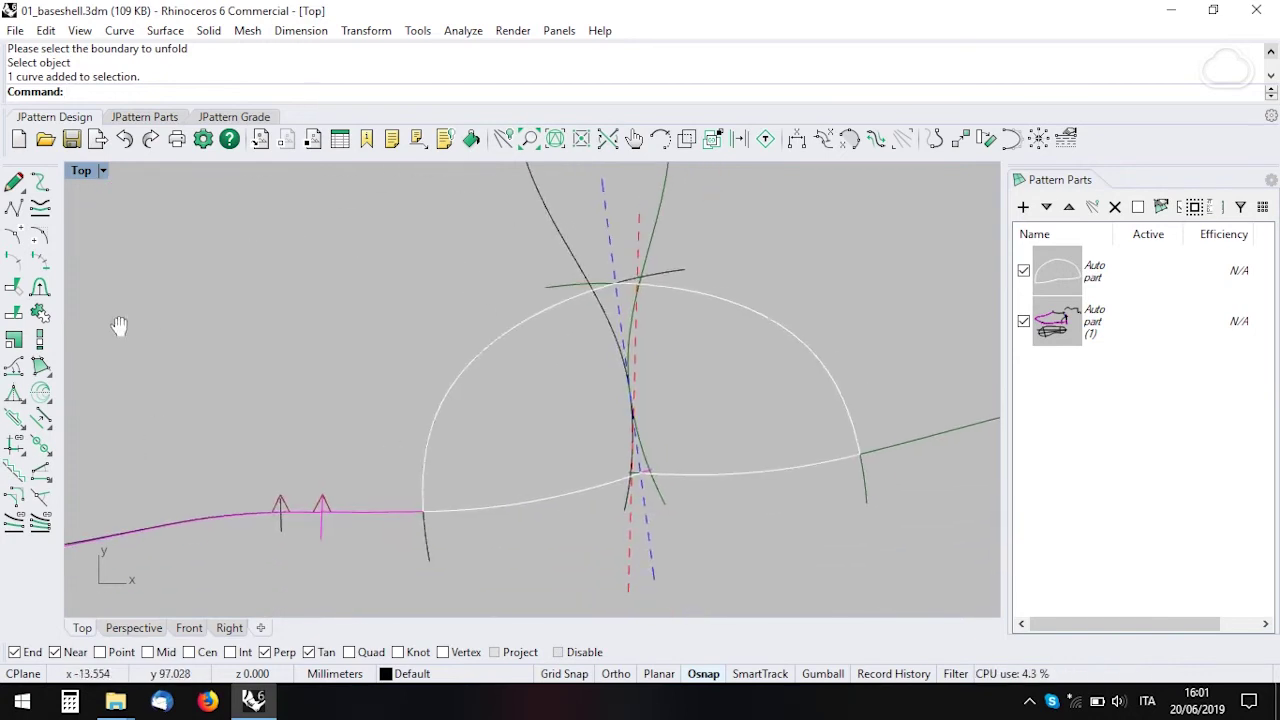
left_click(46, 372)
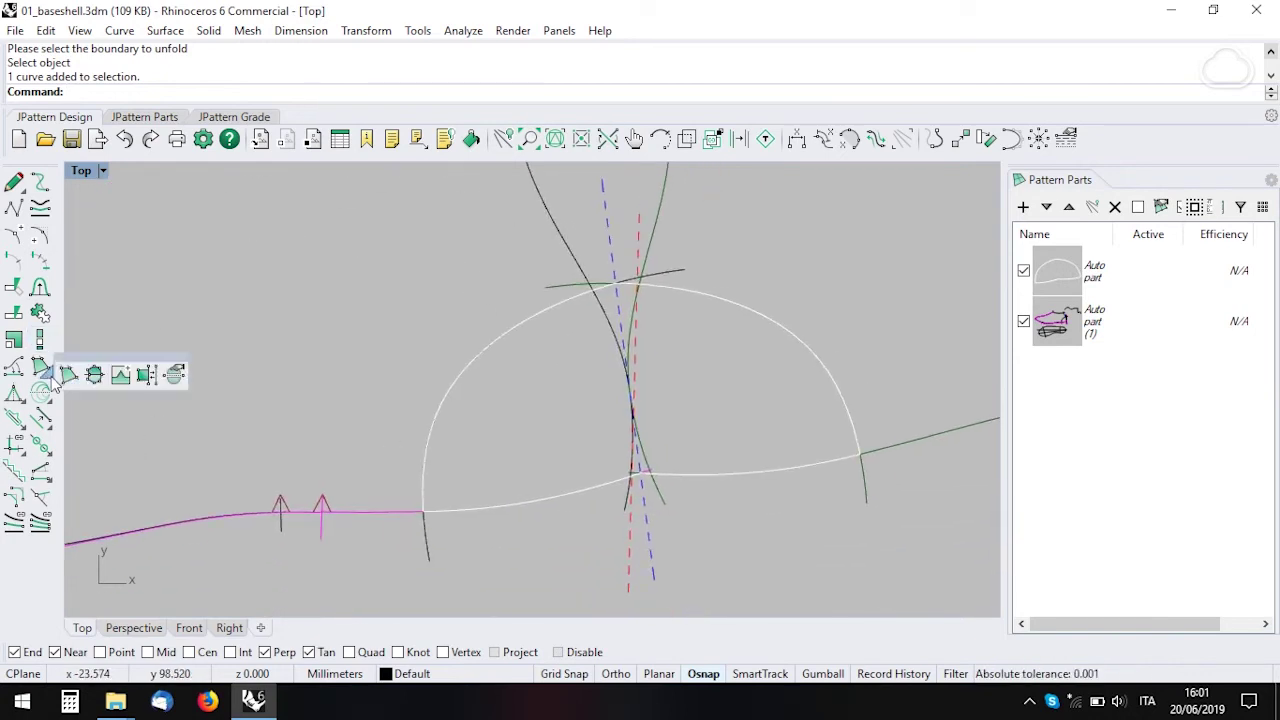
- Replace the unfolded boundary's old mirror line with the new mirror line as its axis
left_click(174, 376)
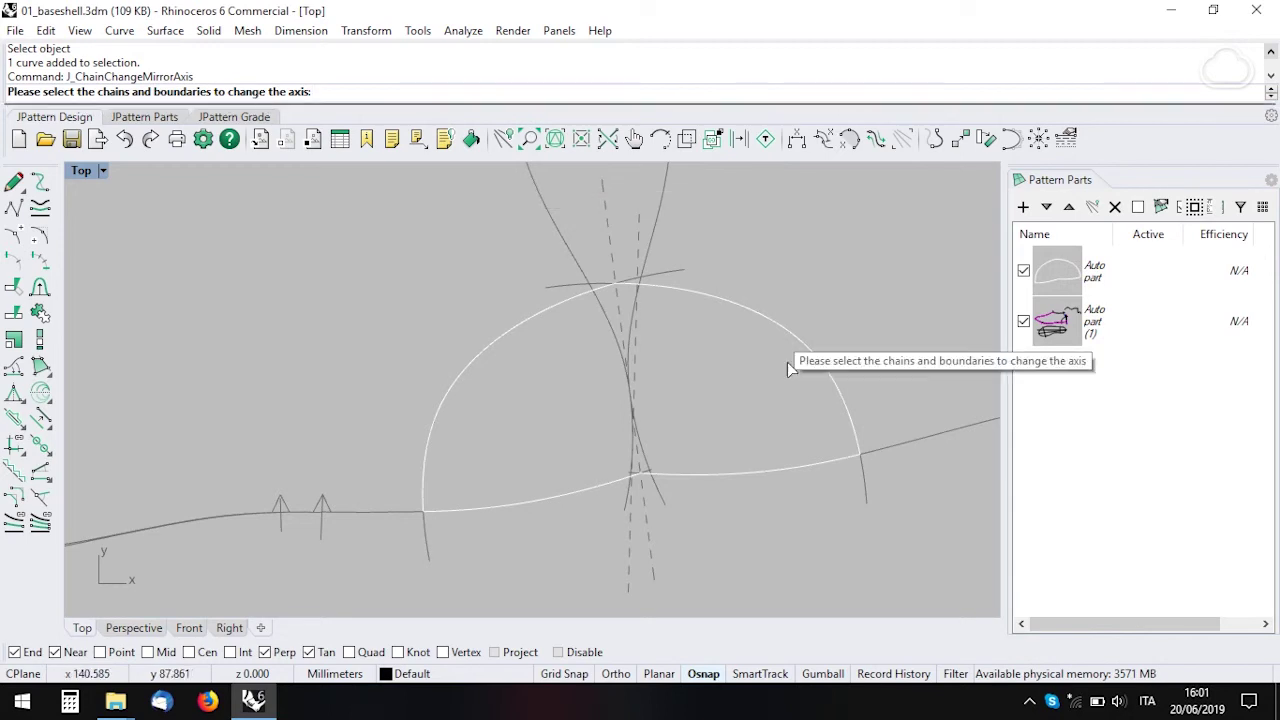
left_click(499, 342)
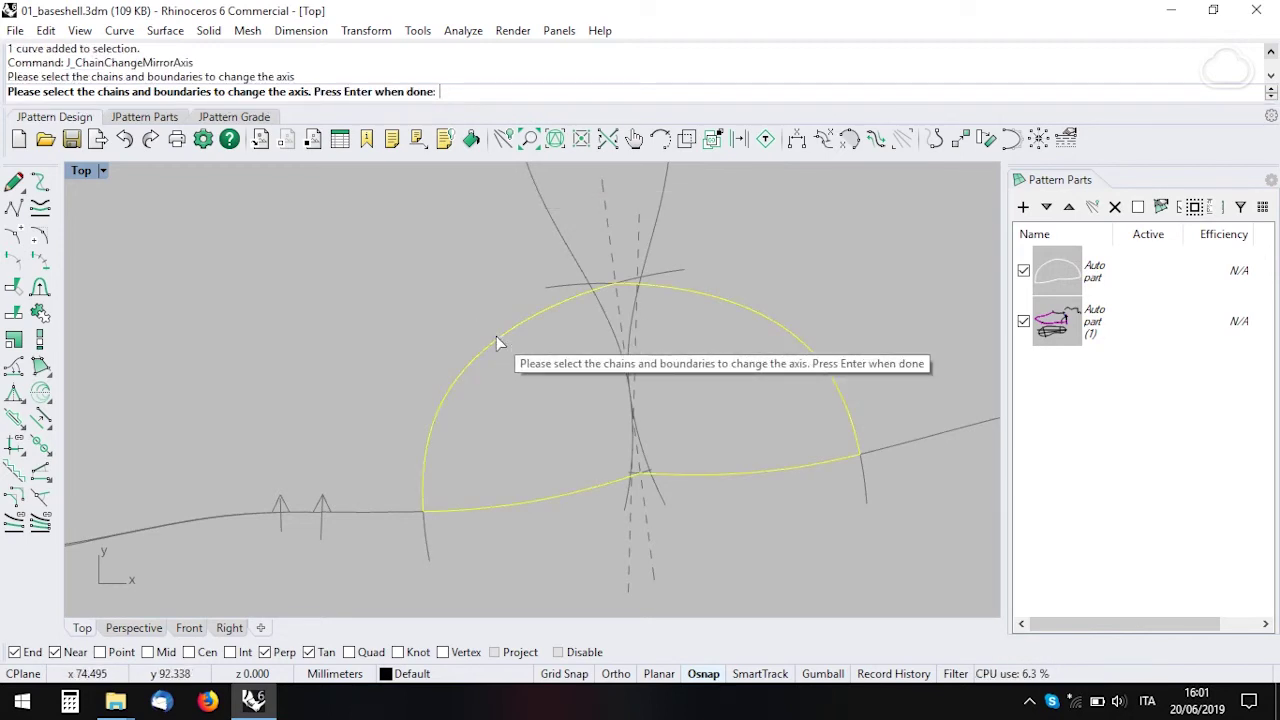
key("Return")
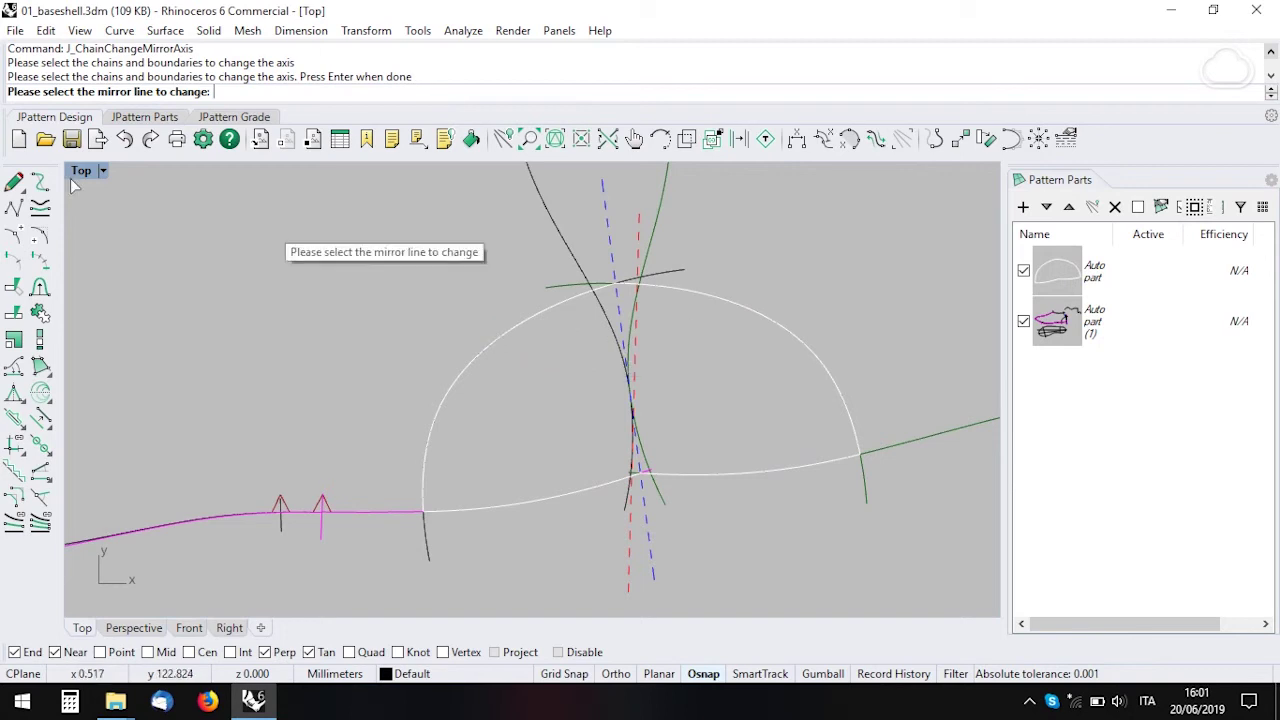
left_click(610, 240)
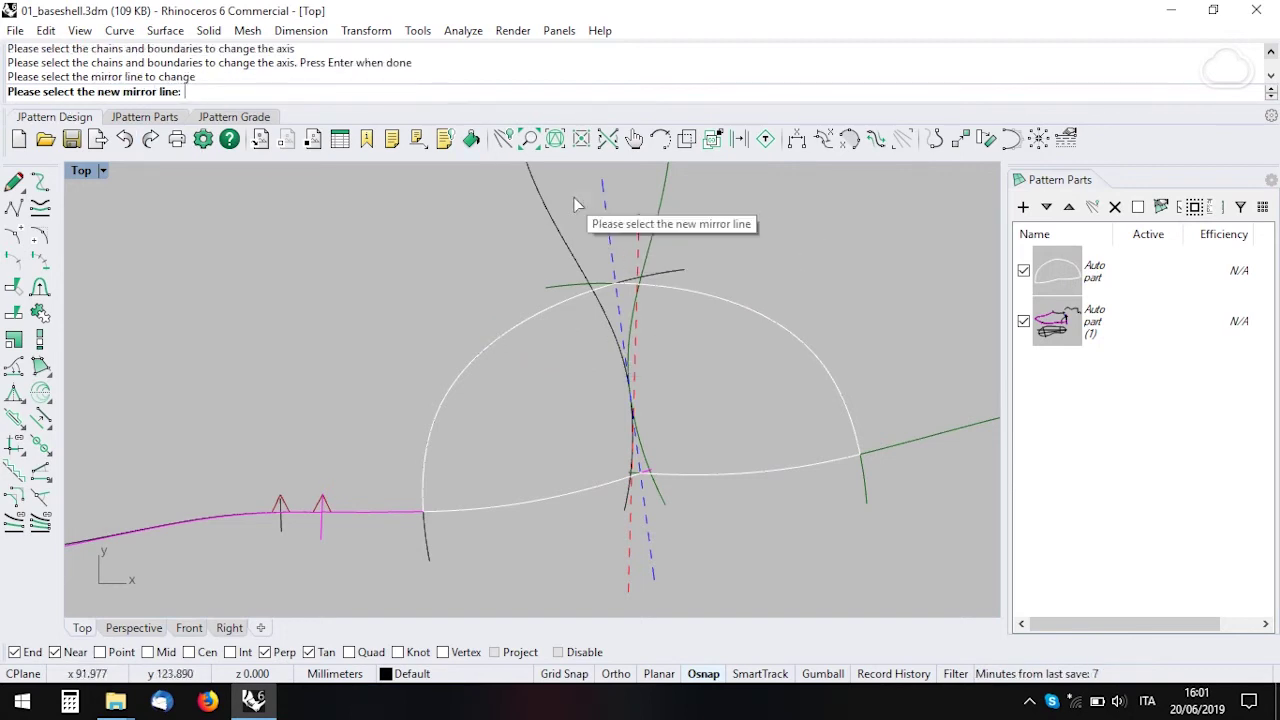
left_click(644, 227)
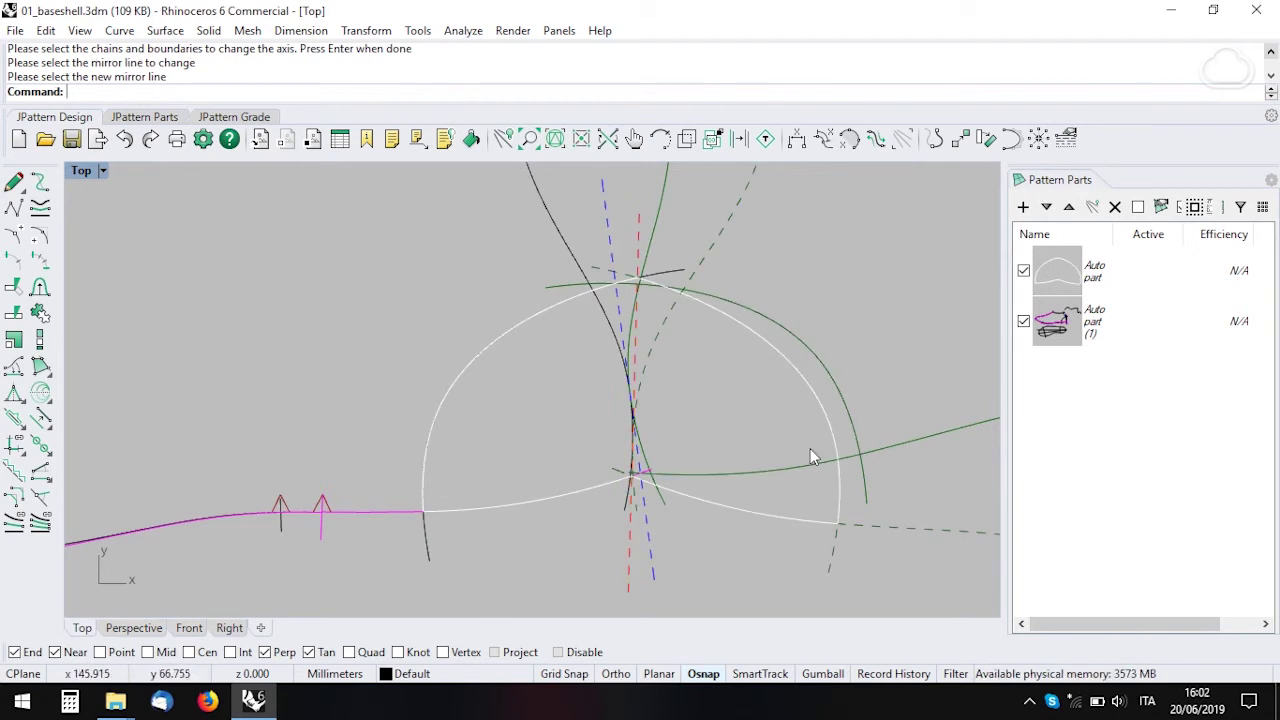
right_click_drag(812, 450, 424, 430)
scroll(553, 491, "down", 2)
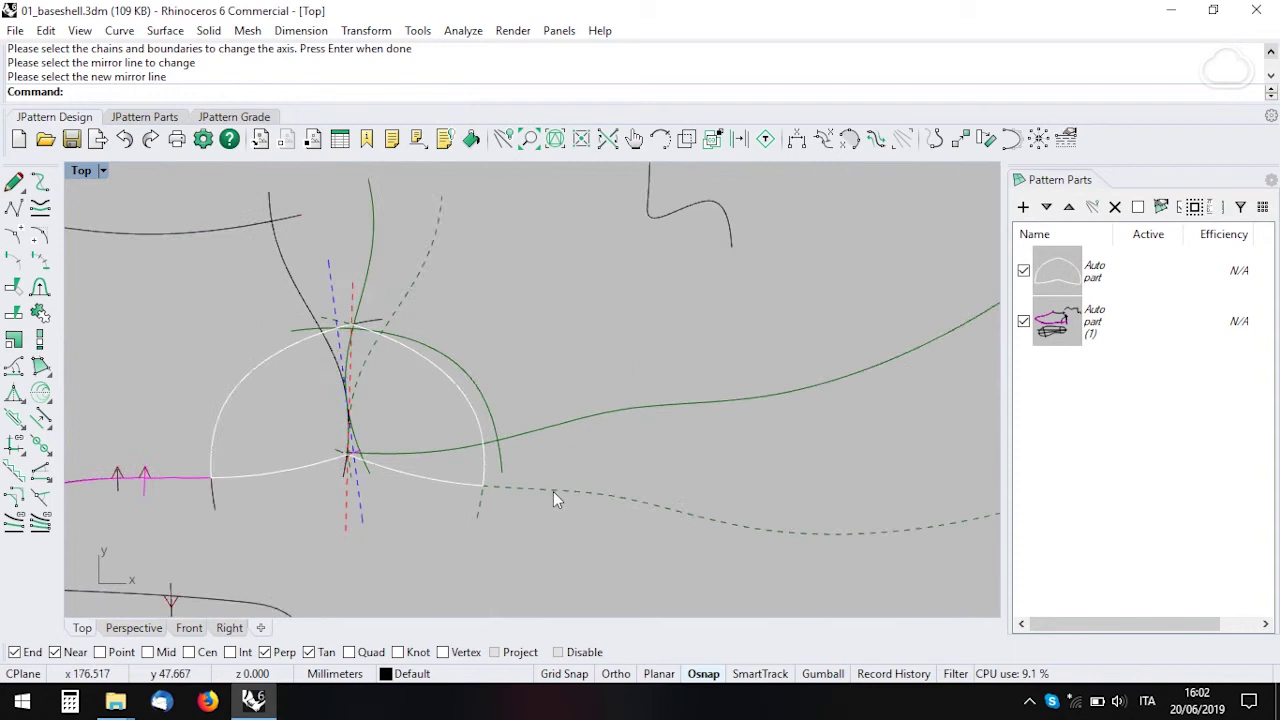
right_click_drag(553, 491, 447, 515)
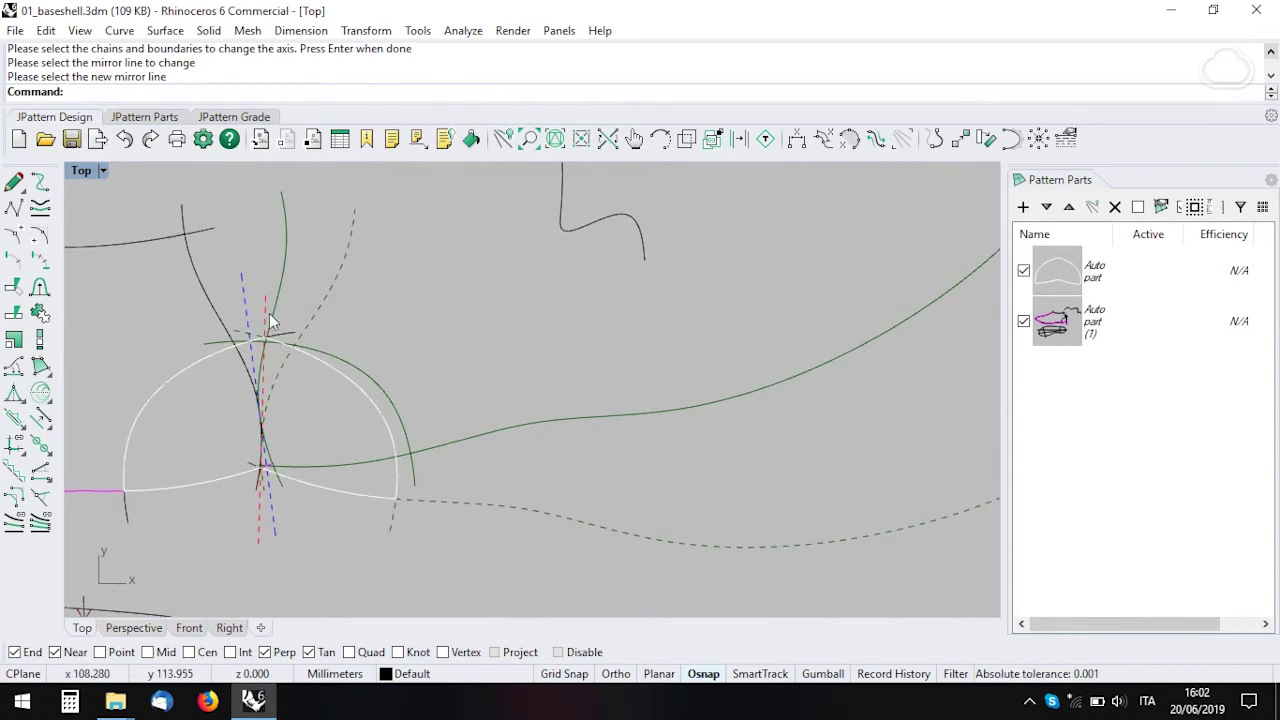
scroll(301, 369, "down", 1)
right_click_drag(289, 371, 515, 341)
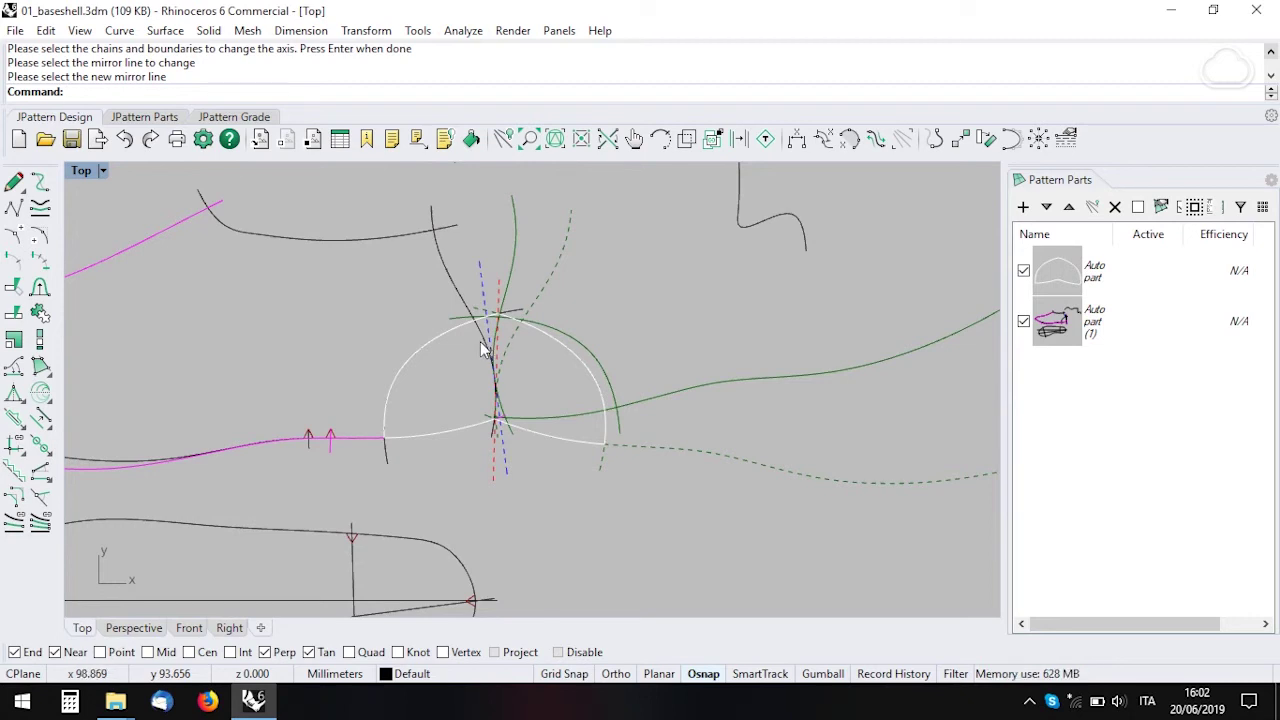
scroll(480, 341, "up", 2)
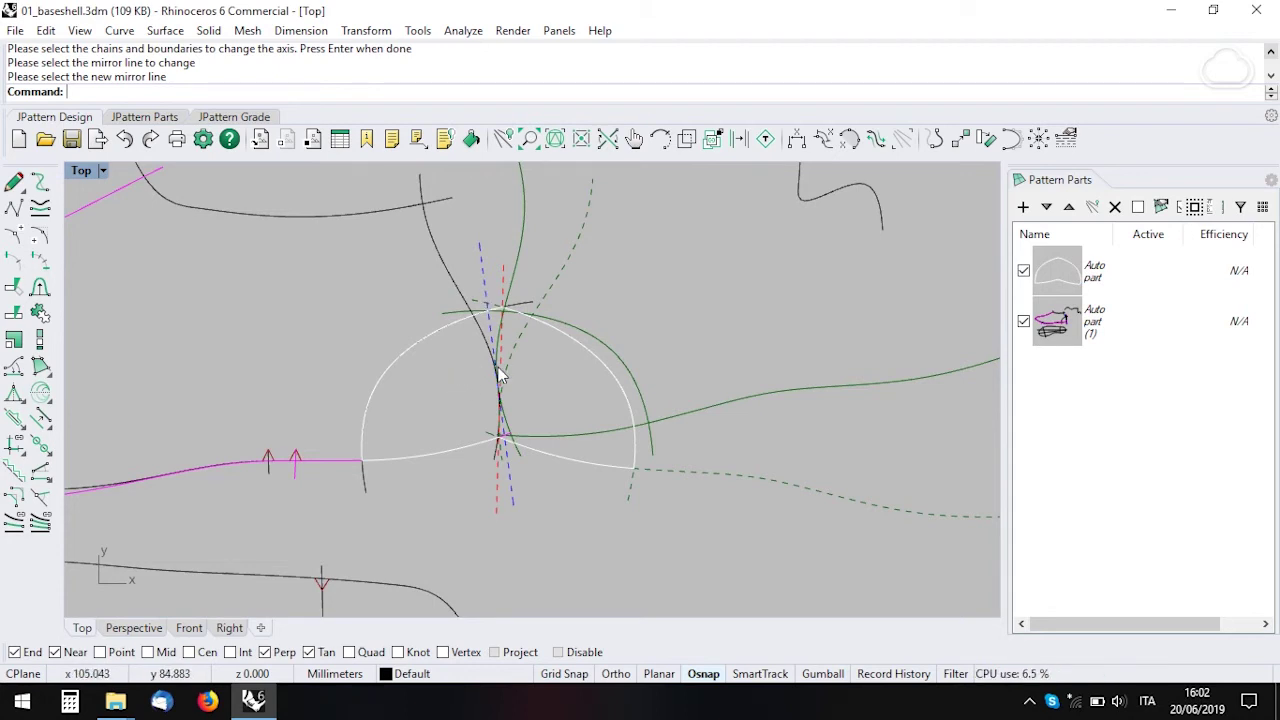
key("alt+Tab")
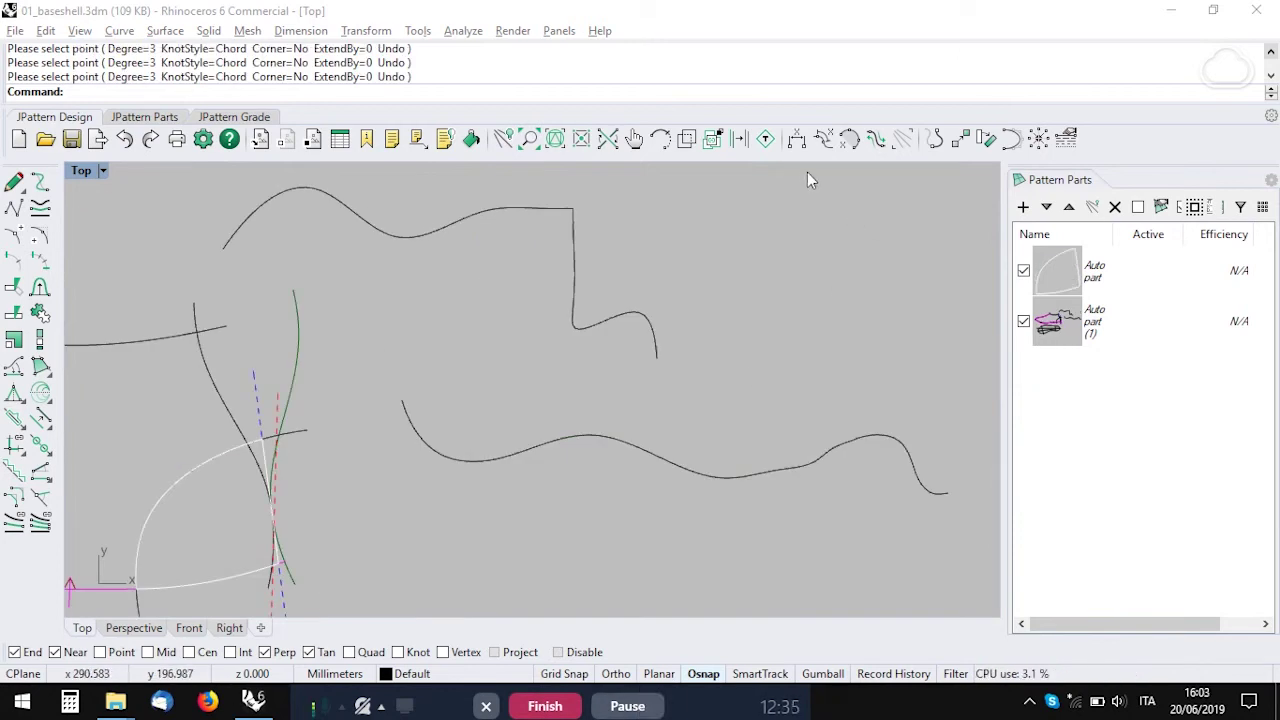
- Start an adaptive rebuild of the lower wavy curve
left_click(1012, 143)
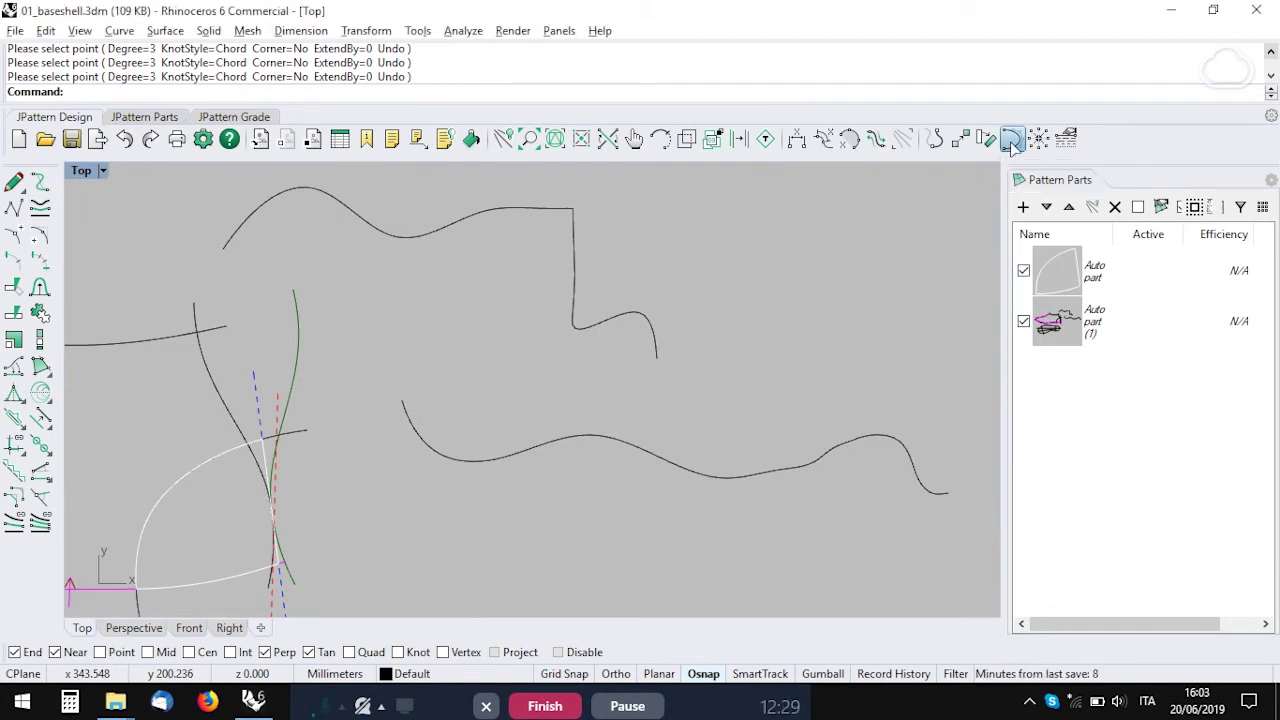
left_click(634, 449)
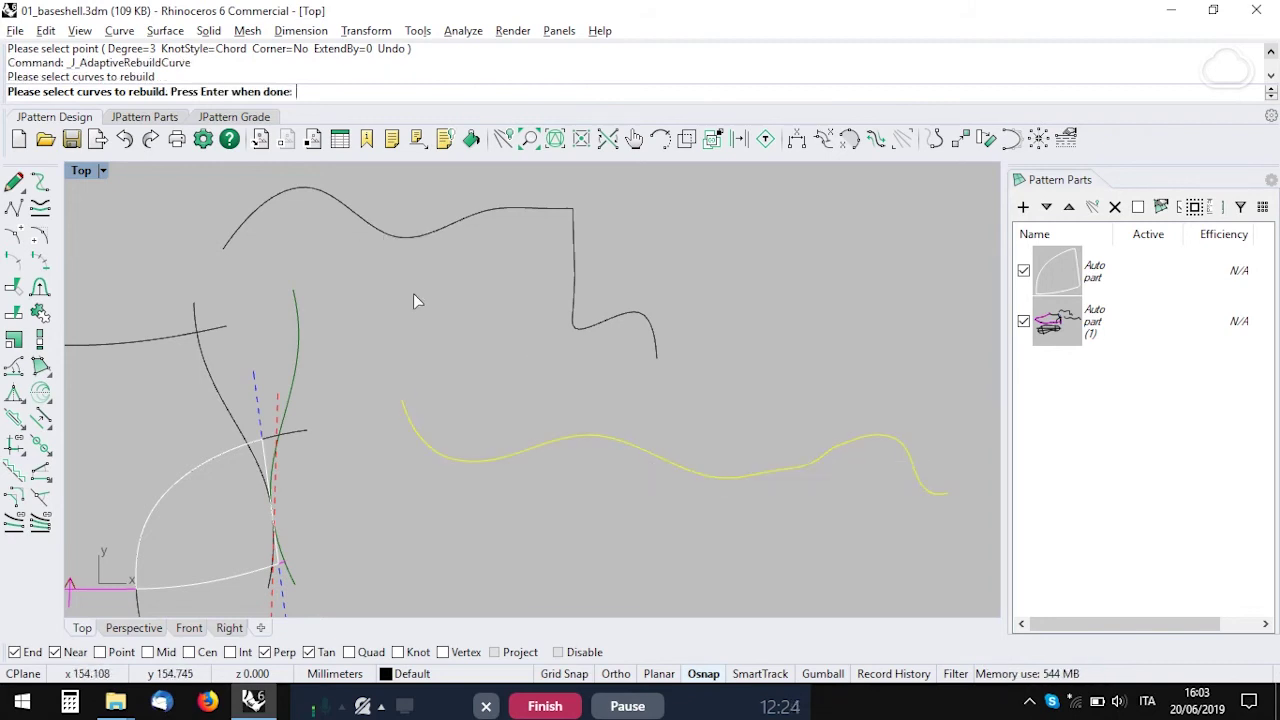
key("Return")
left_click_drag(165, 62, 438, 166)
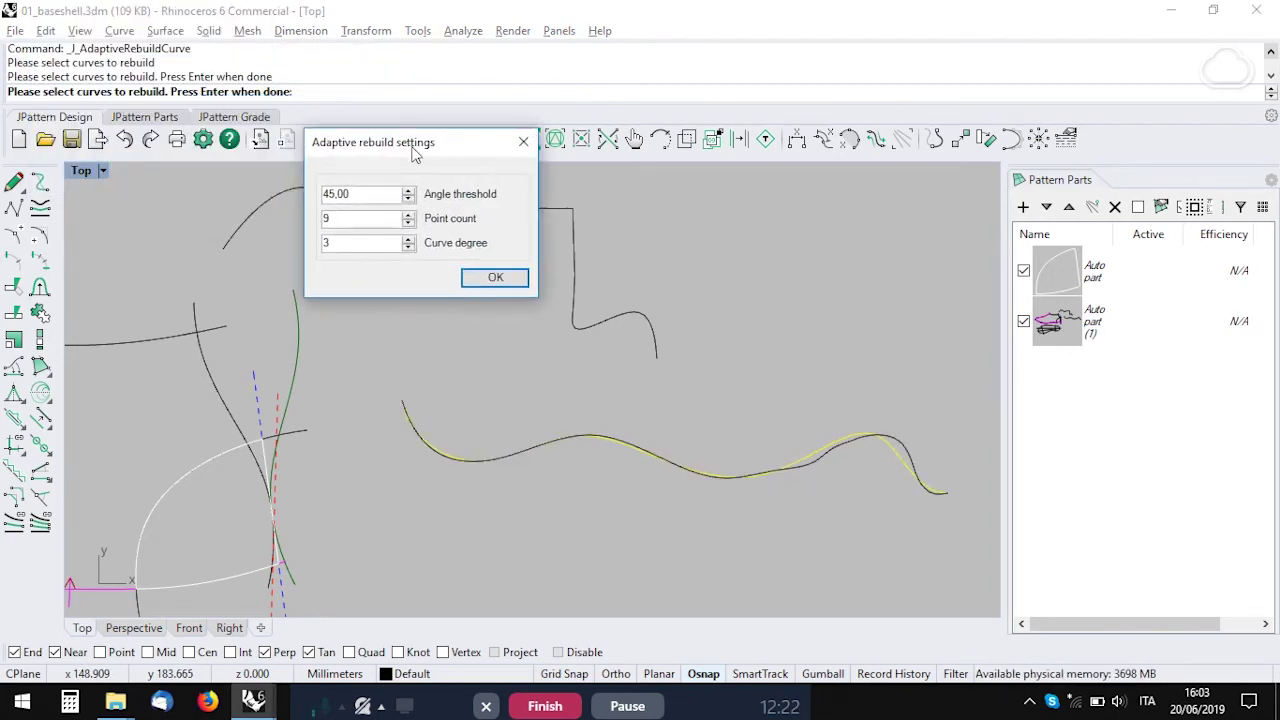
scroll(810, 480, "up", 3)
scroll(803, 465, "down", 5)
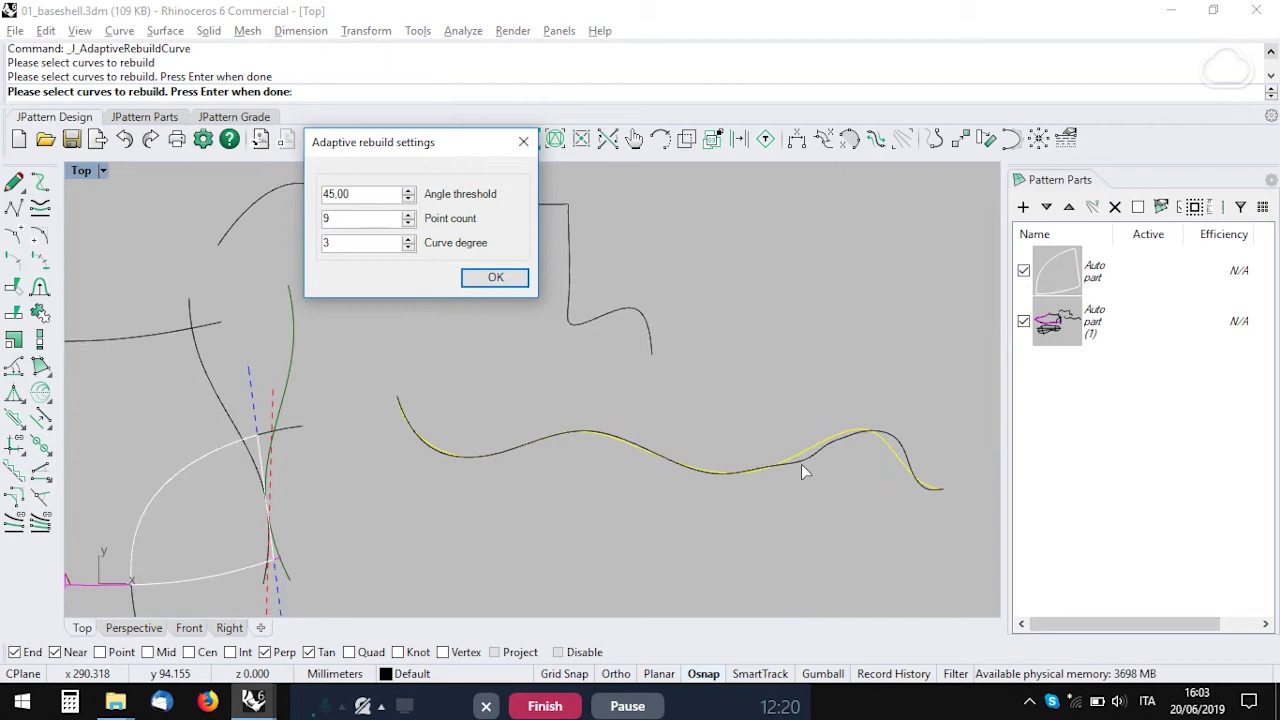
right_click_drag(777, 466, 697, 424)
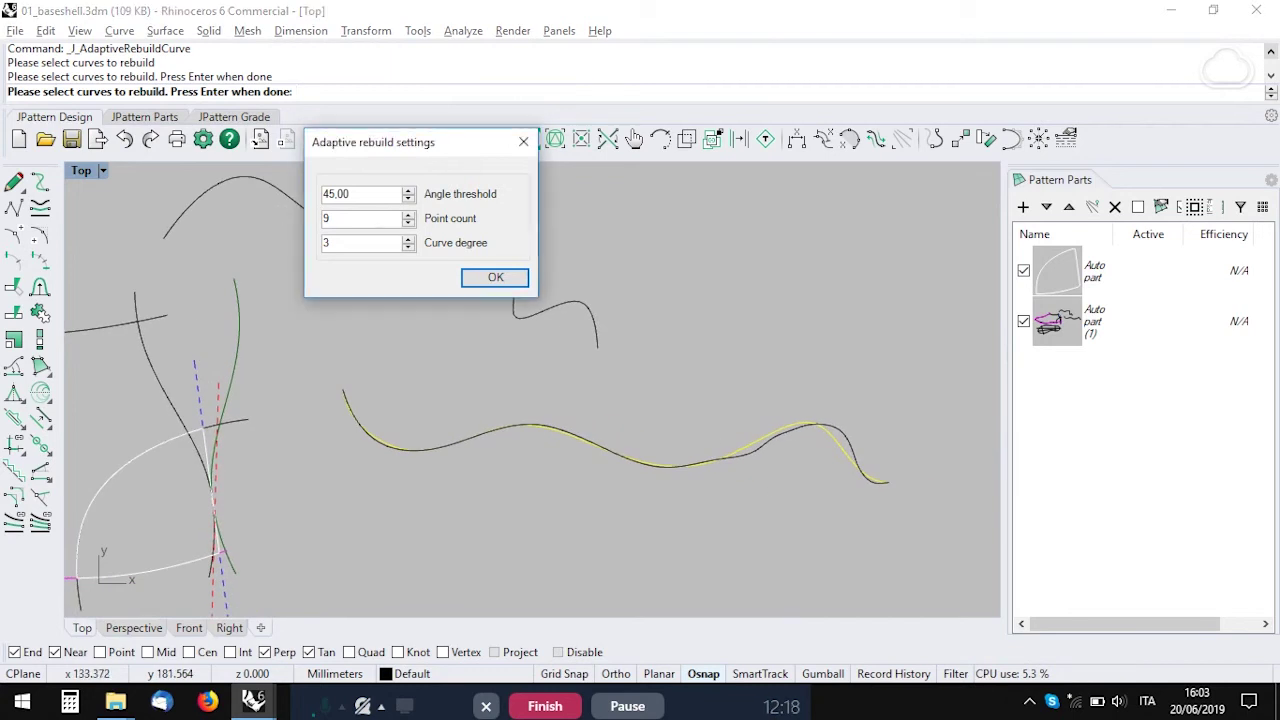
- Preview the adaptive rebuild with point counts of 12, then 7
double_click(345, 218)
type("12")
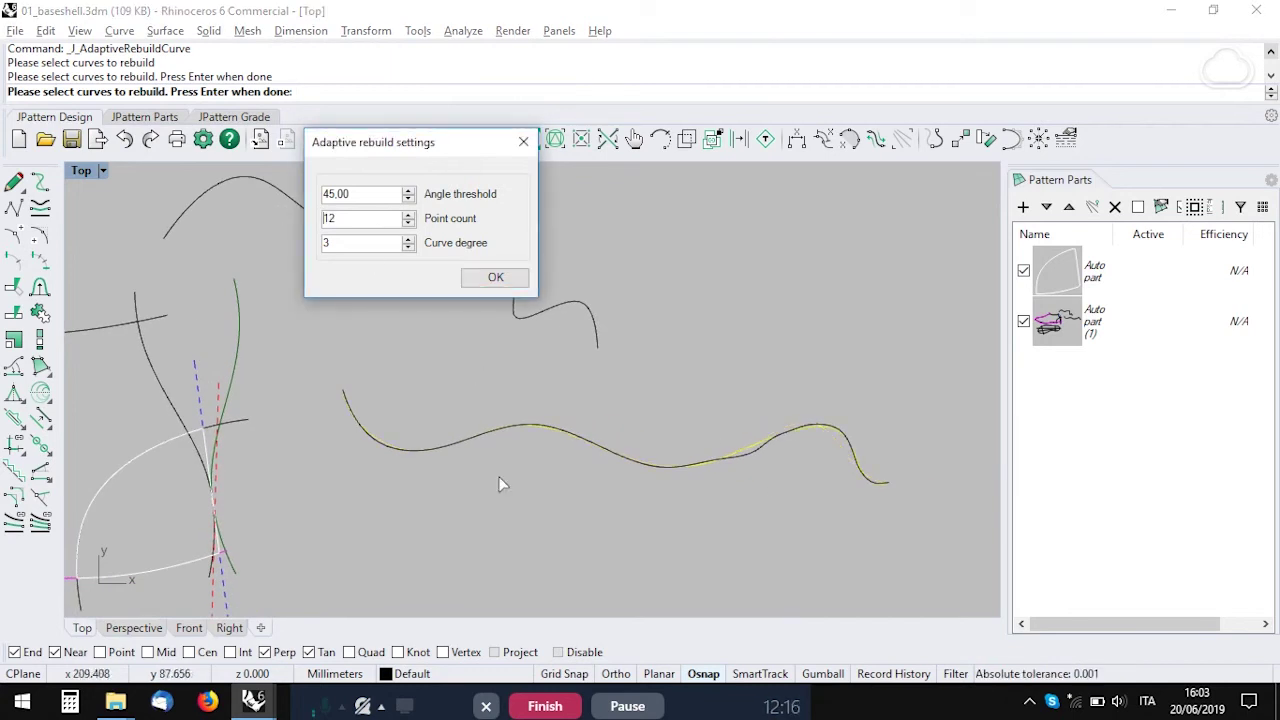
scroll(705, 449, "up", 3)
scroll(760, 451, "down", 3)
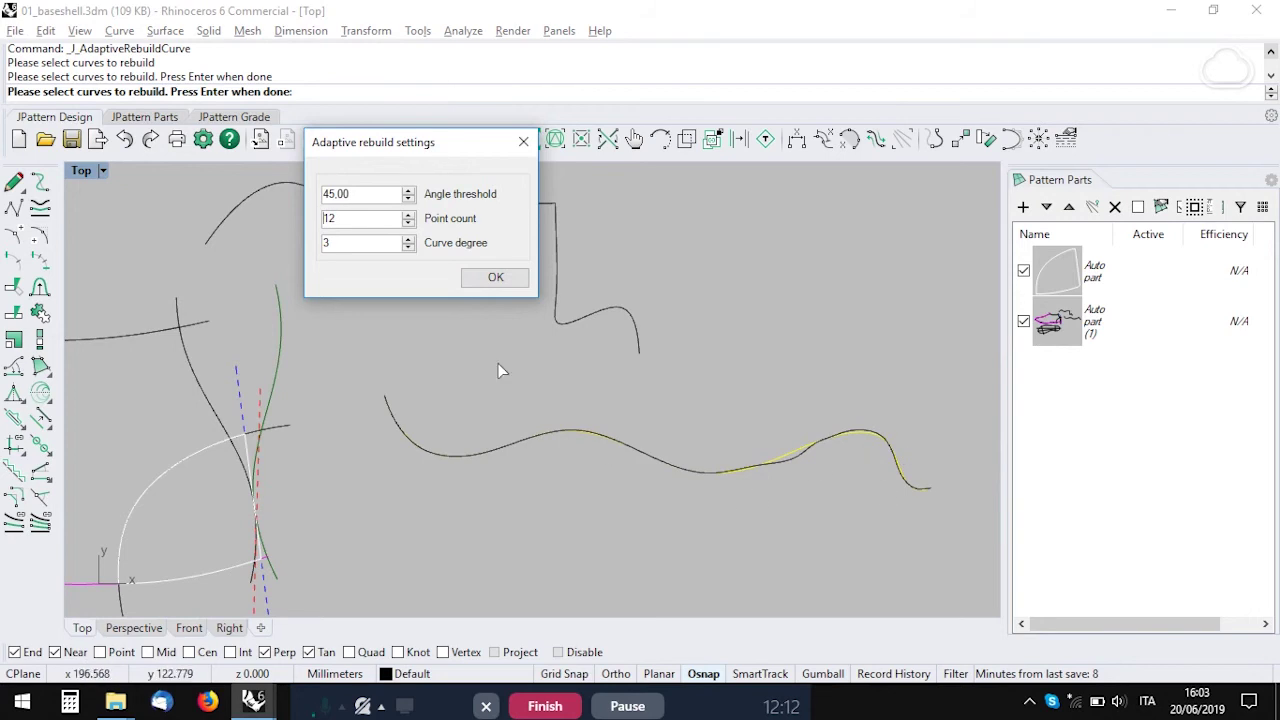
double_click(330, 218)
type("7")
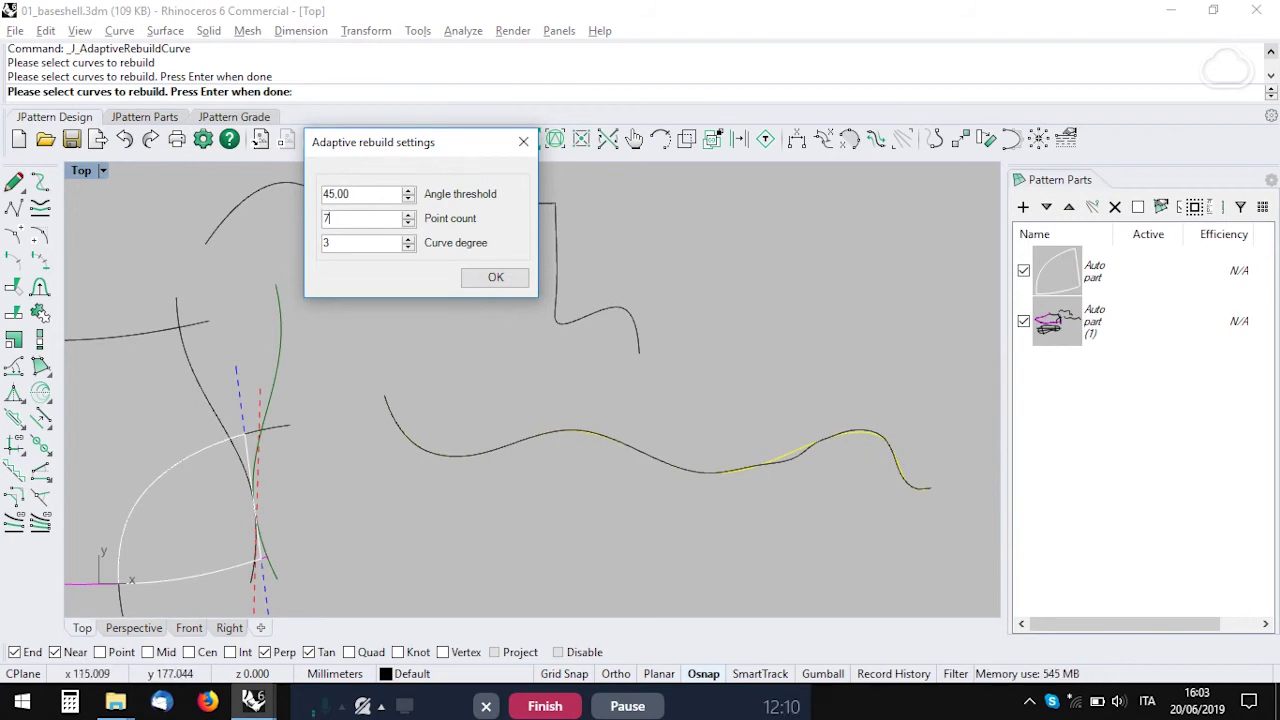
key("Return")
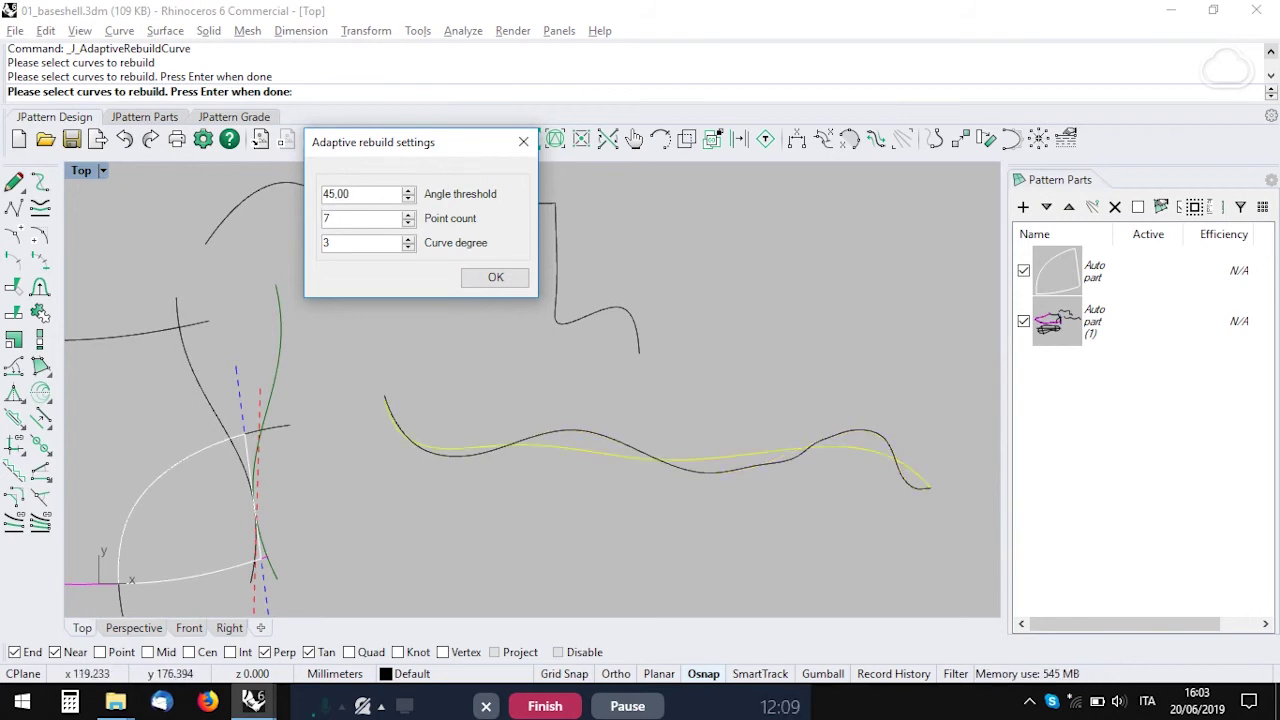
- Commit the lower curve's adaptive rebuild with 15 points
type("15")
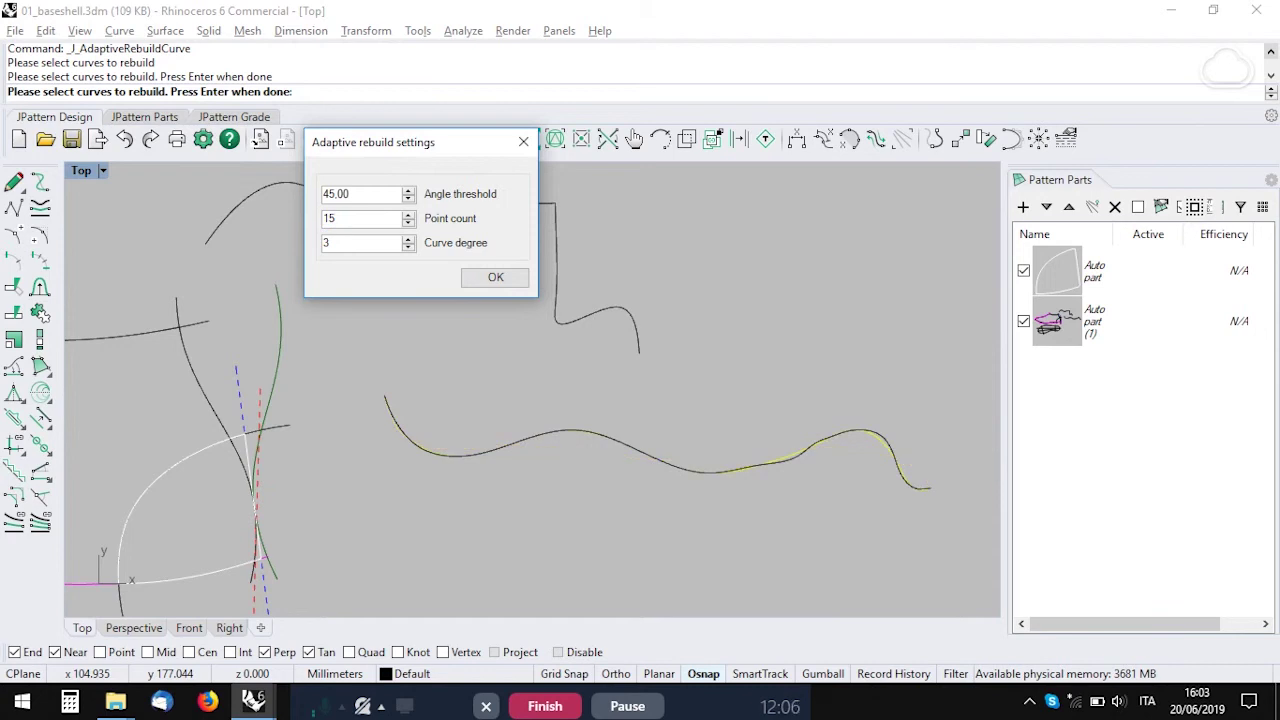
left_click(495, 277)
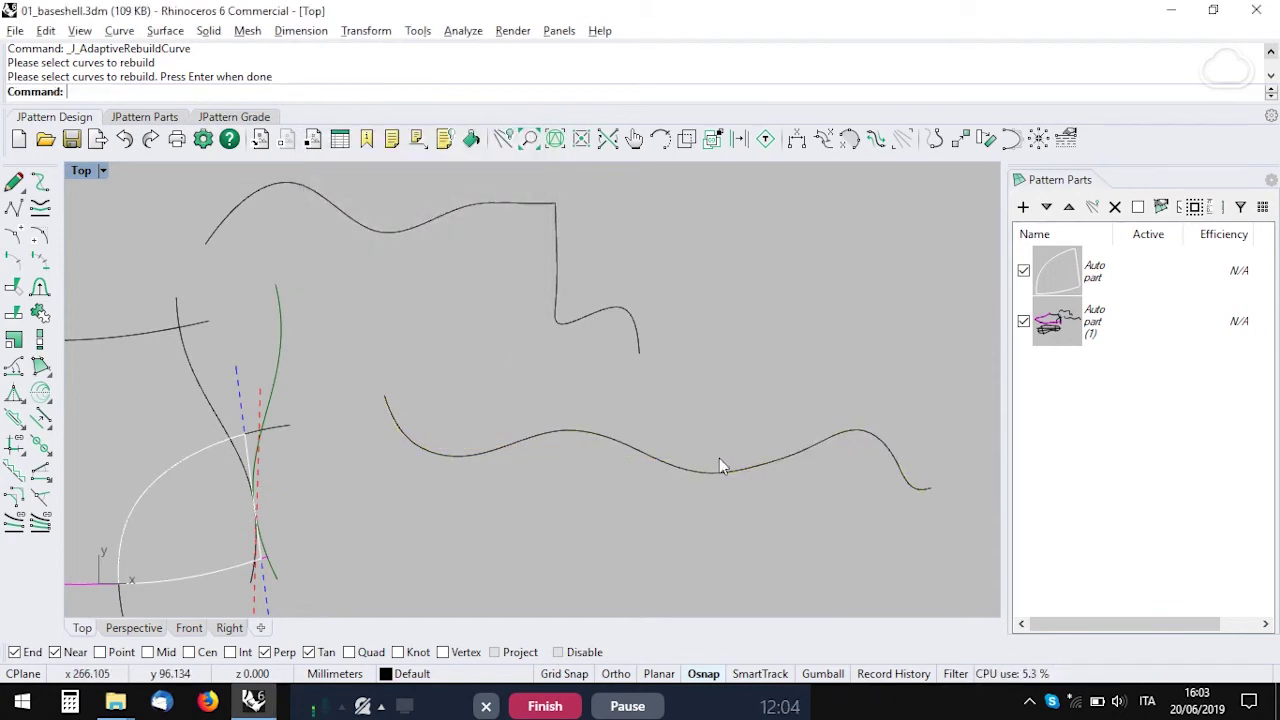
right_click_drag(438, 268, 473, 349)
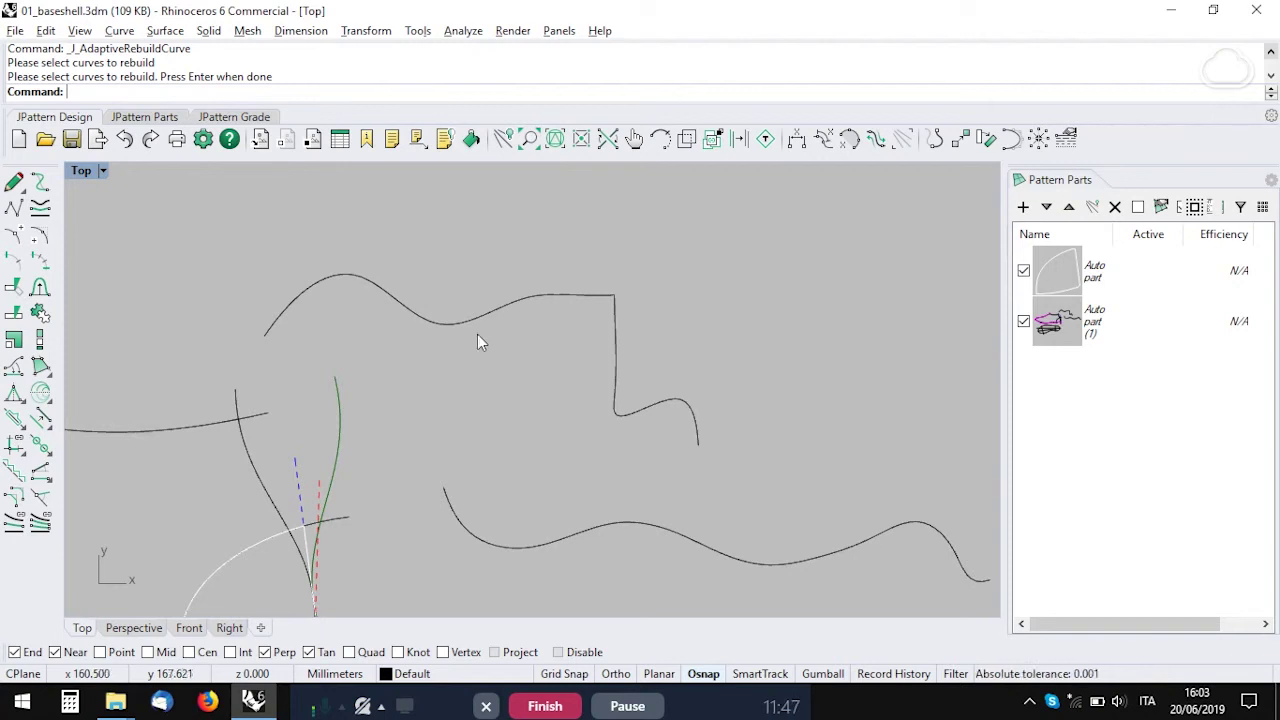
- Select and then deselect the upper wavy curve, zooming in on it
left_click(484, 322)
key("Escape")
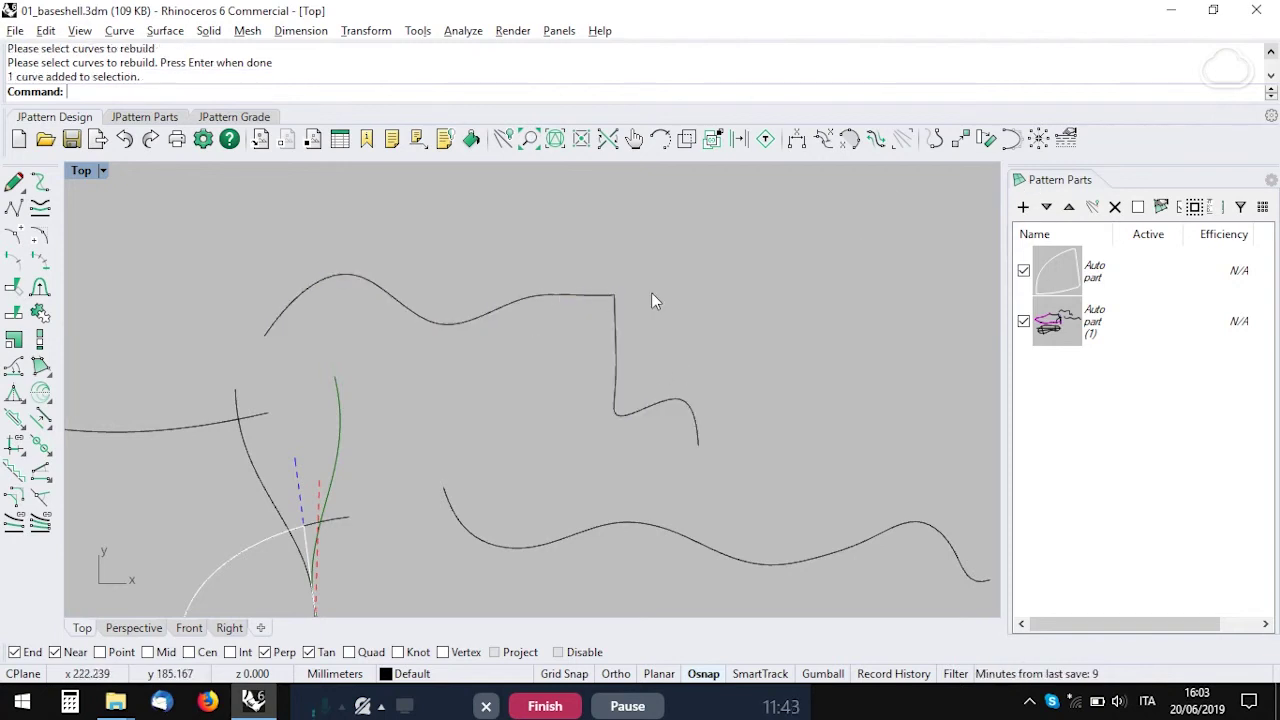
scroll(623, 308, "up", 5)
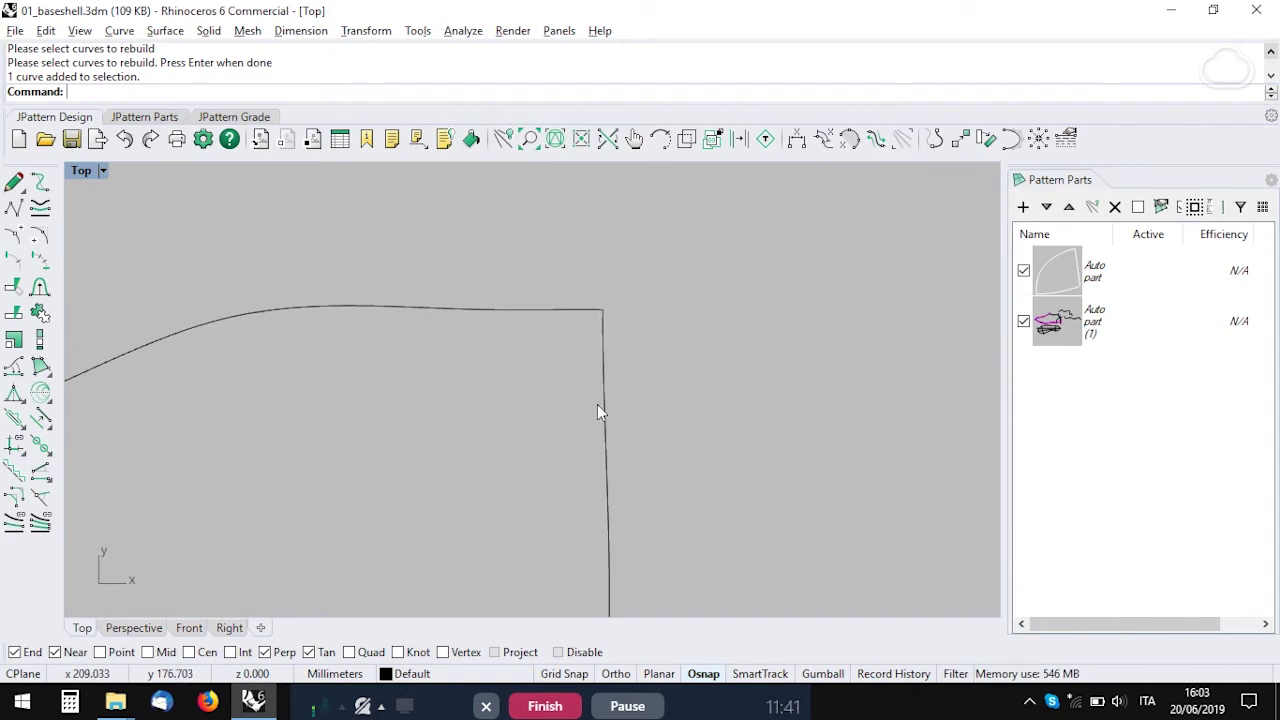
scroll(534, 362, "down", 5)
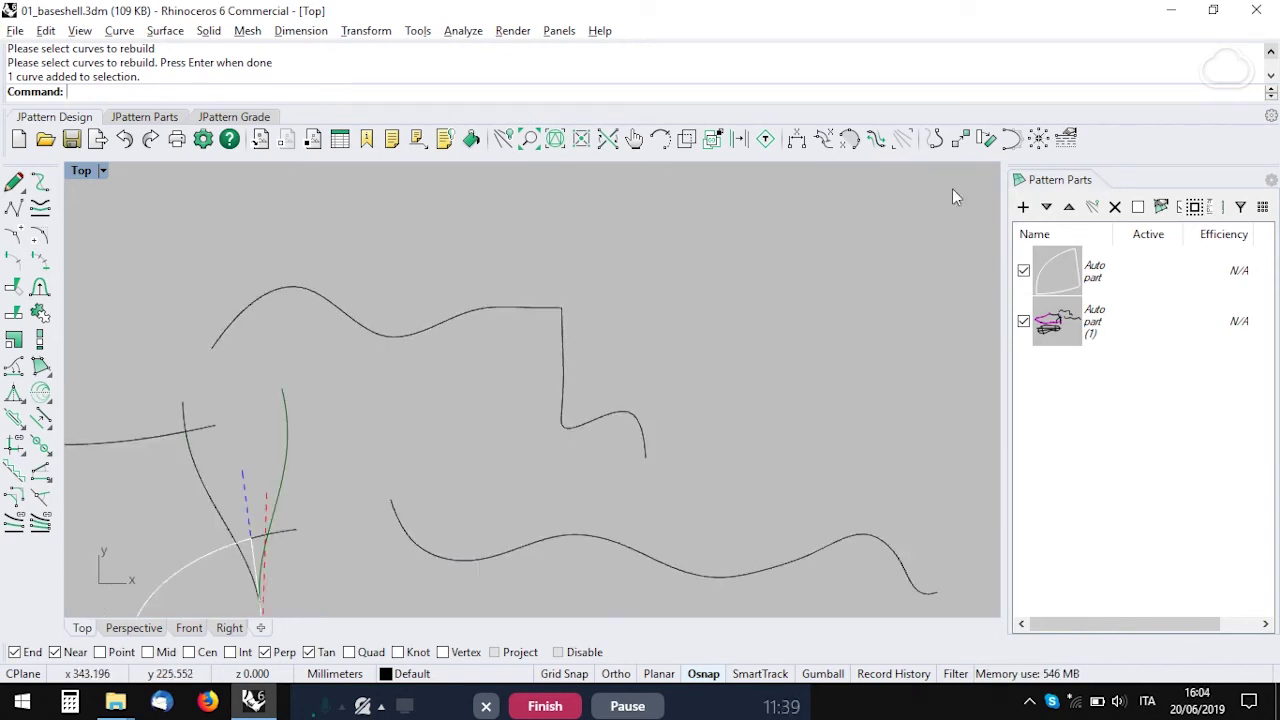
scroll(489, 318, "up", 4)
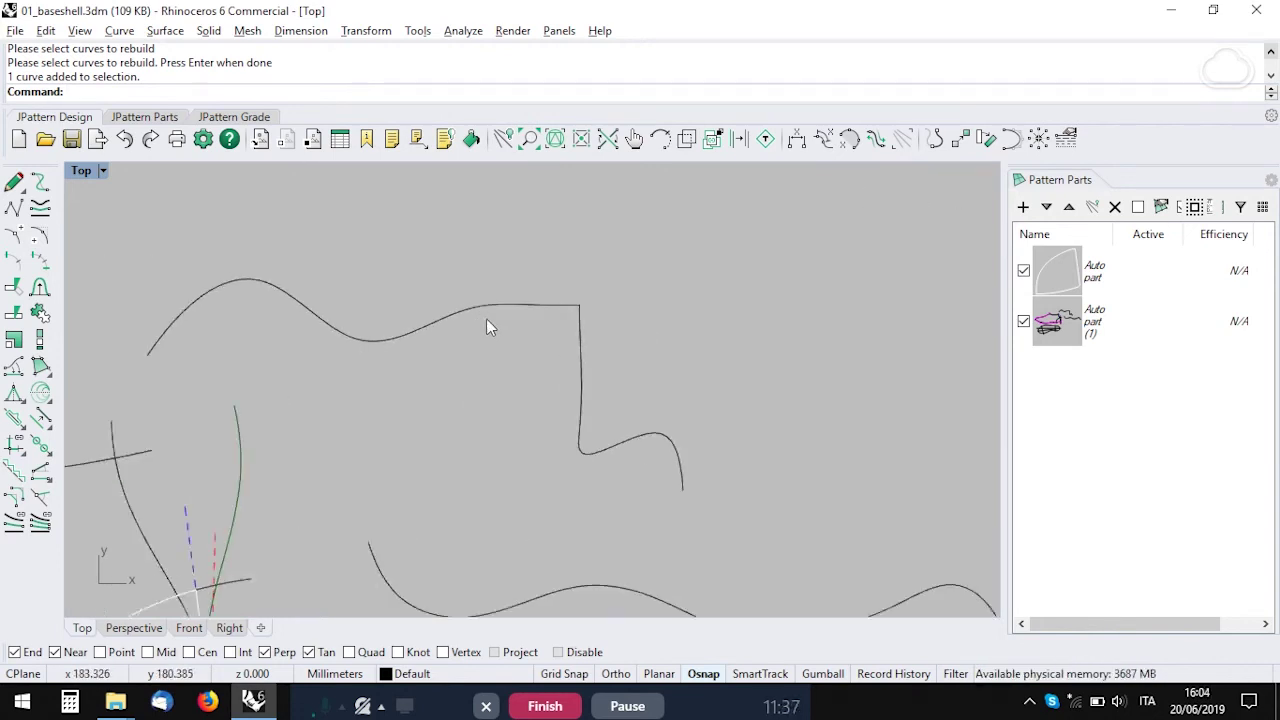
- Start filtering the upper wavy curve with a tolerance of 1
right_click(1011, 138)
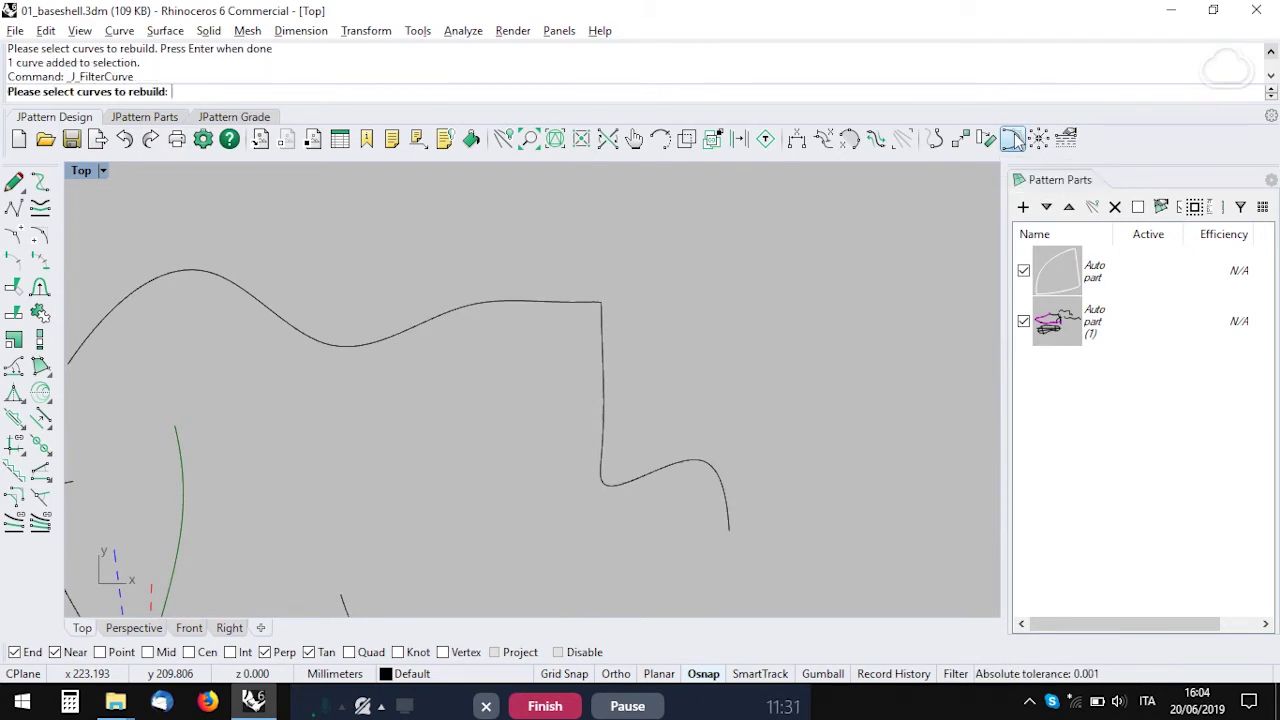
left_click(325, 344)
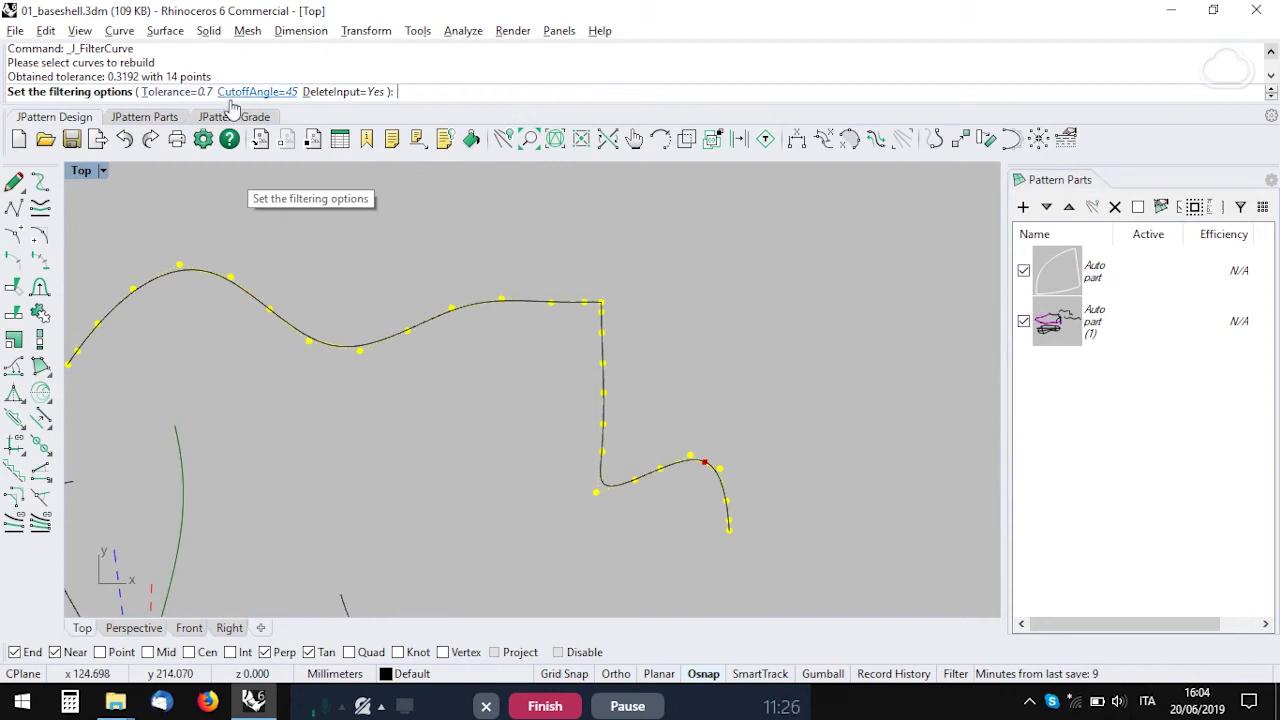
left_click(172, 92)
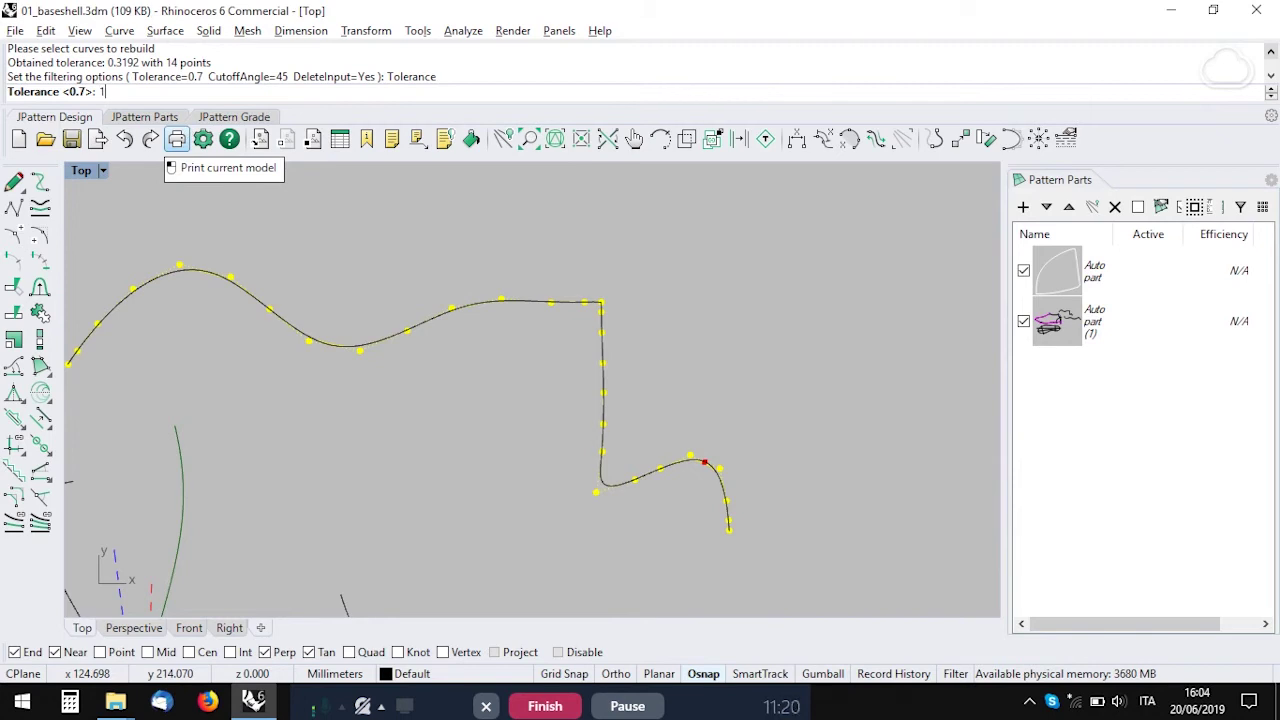
key("Return")
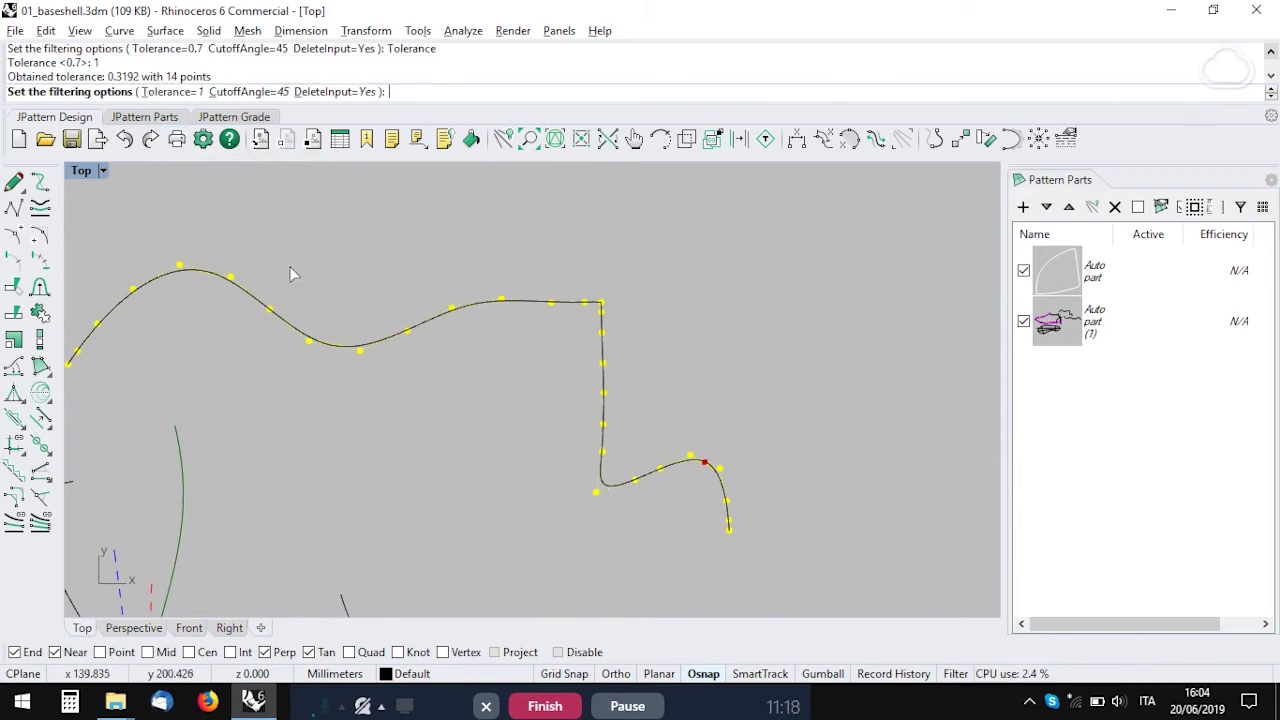
scroll(180, 292, "up", 6)
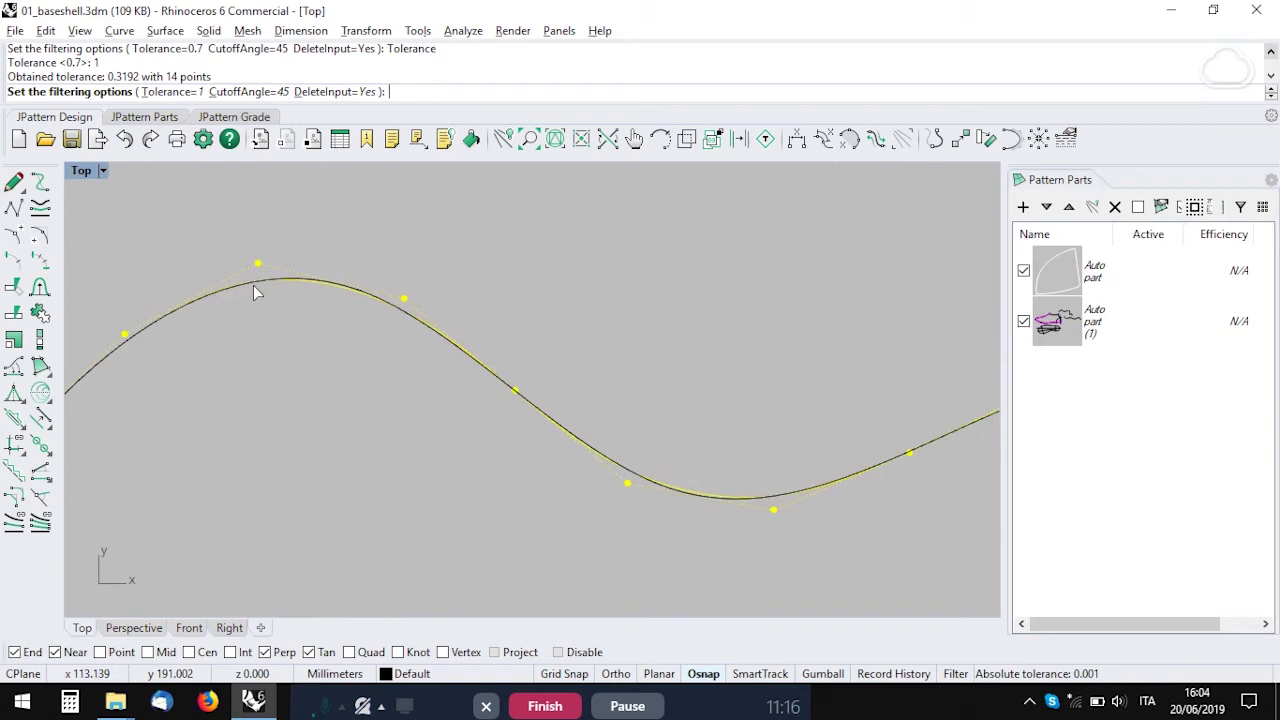
scroll(415, 286, "up", 4)
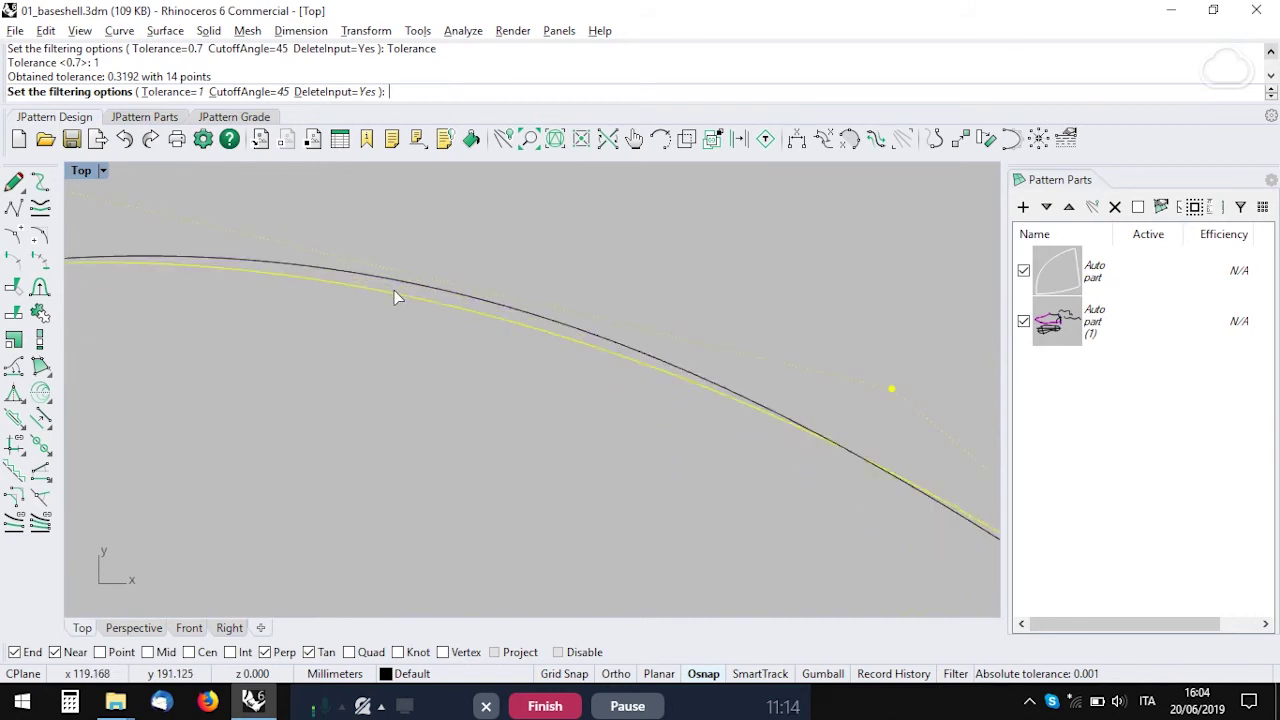
scroll(395, 297, "down", 6)
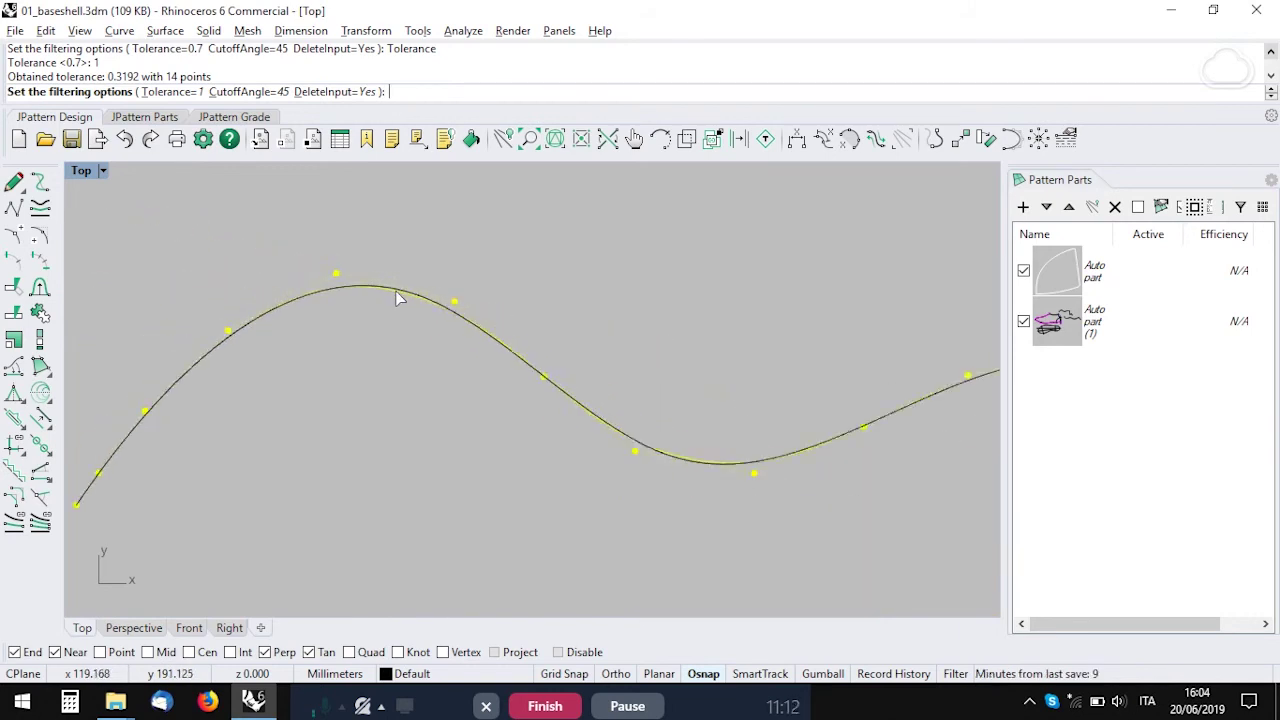
scroll(395, 297, "down", 4)
- Raise the filter tolerance to 10, giving 5 points and obtained tolerance 7.8654
left_click(175, 92)
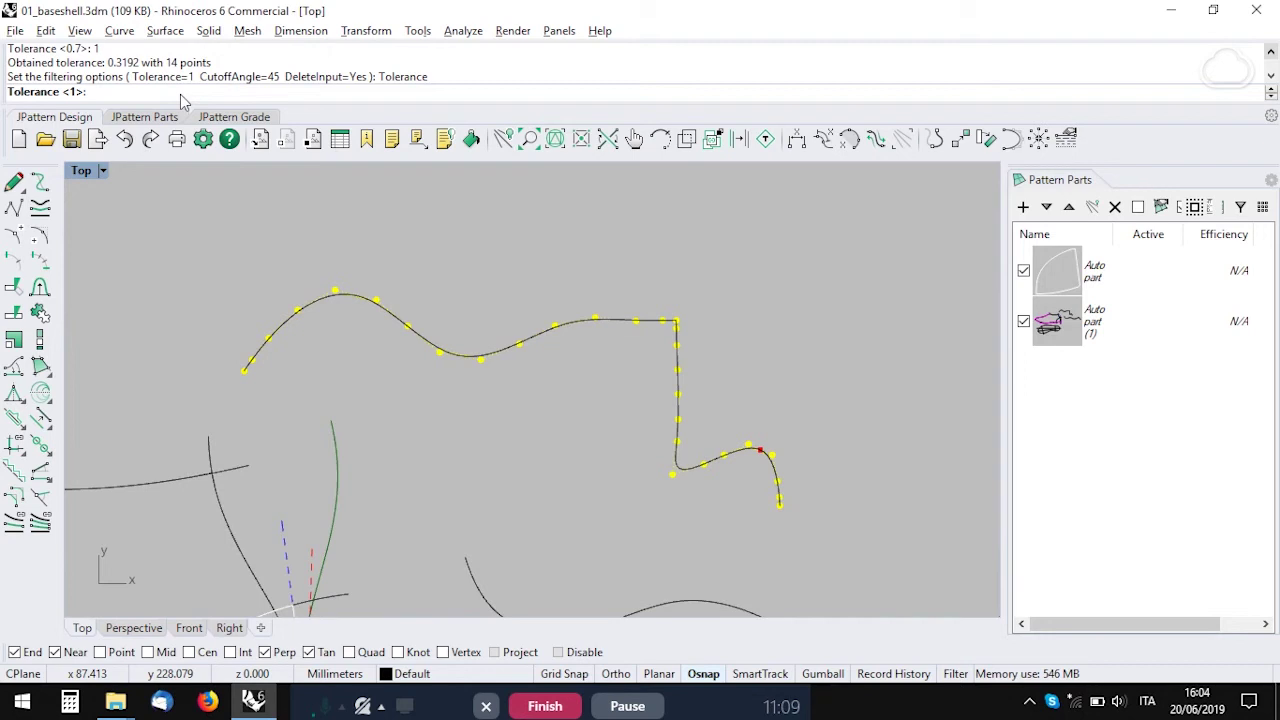
type("10")
key("Return")
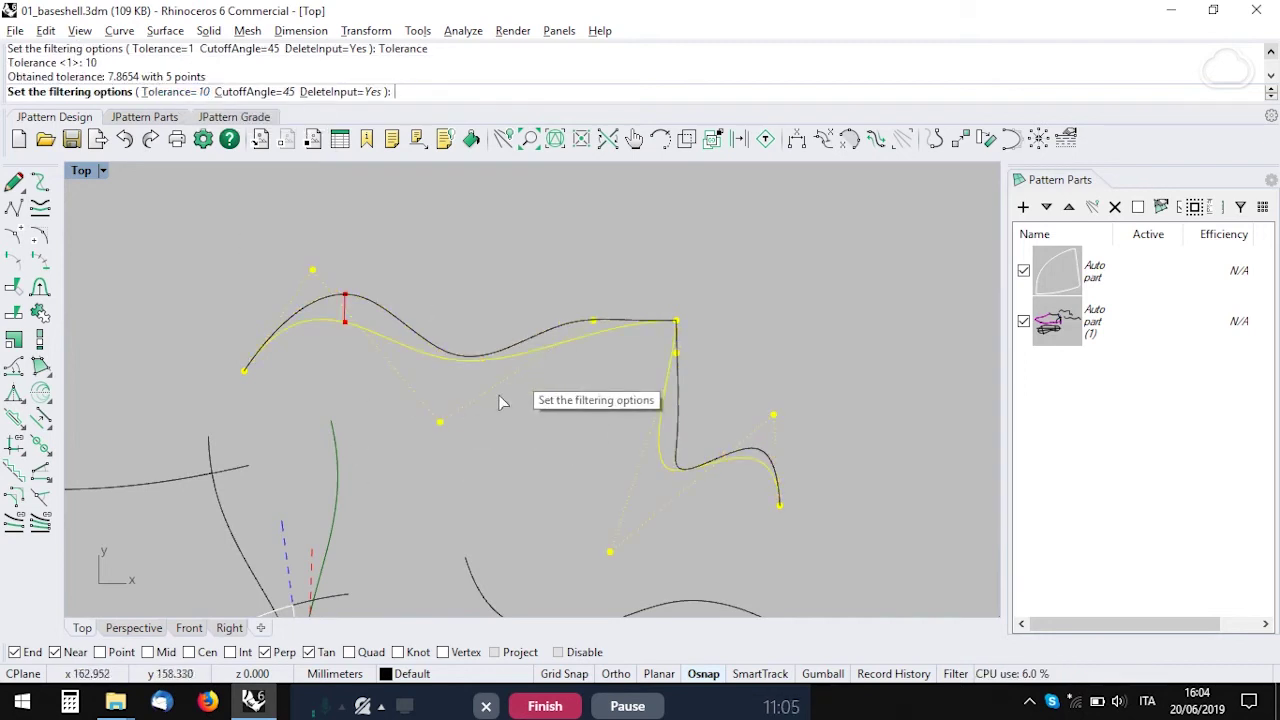
right_click_drag(480, 443, 495, 405)
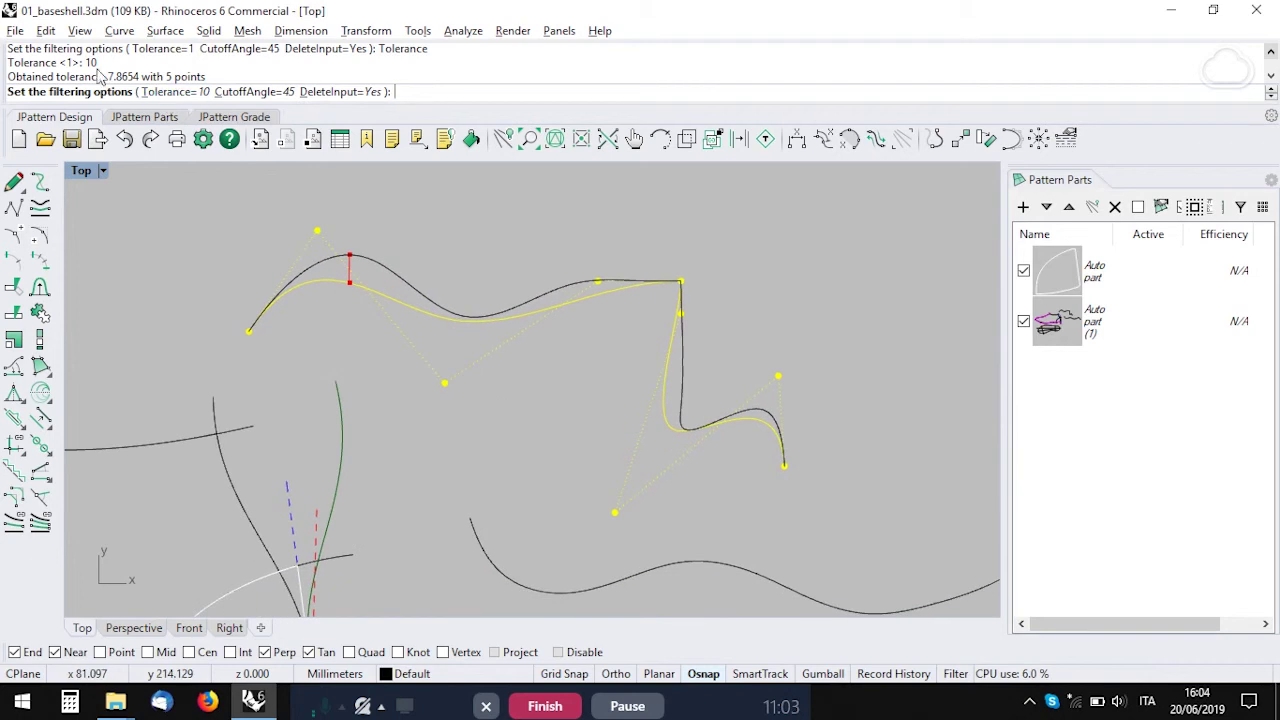
left_click_drag(98, 76, 215, 80)
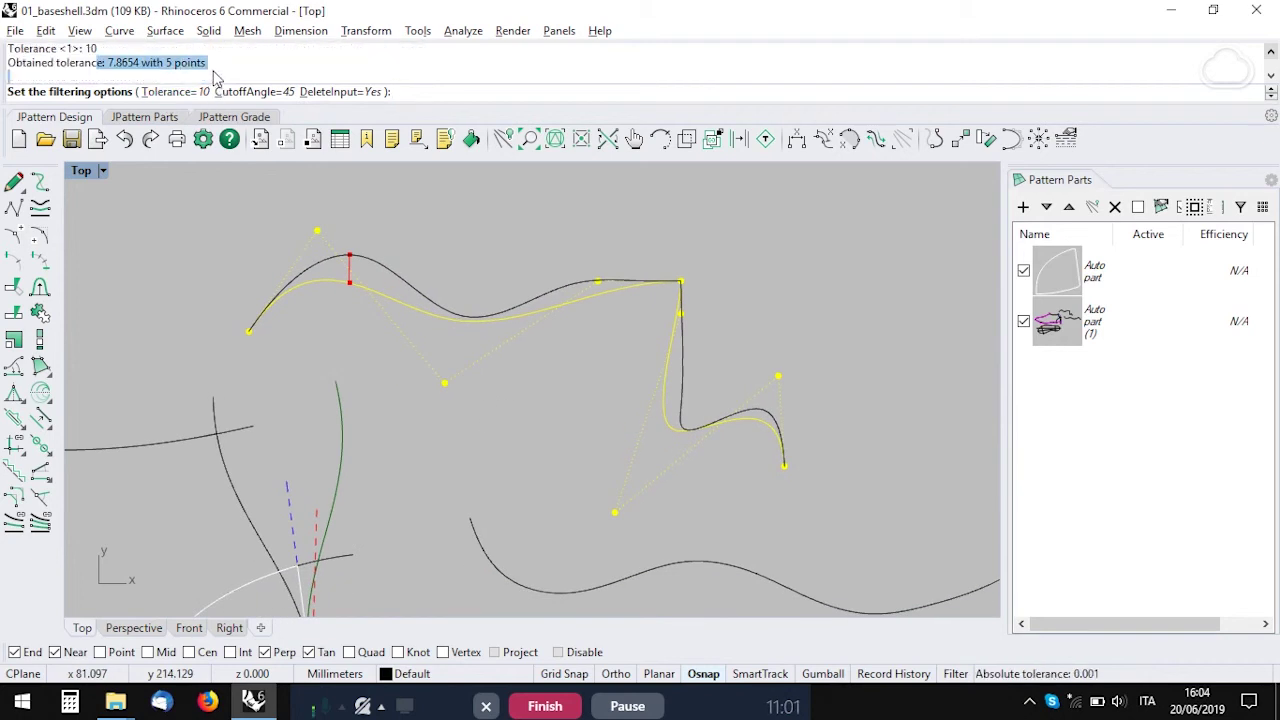
left_click_drag(108, 63, 139, 64)
scroll(323, 251, "up", 10)
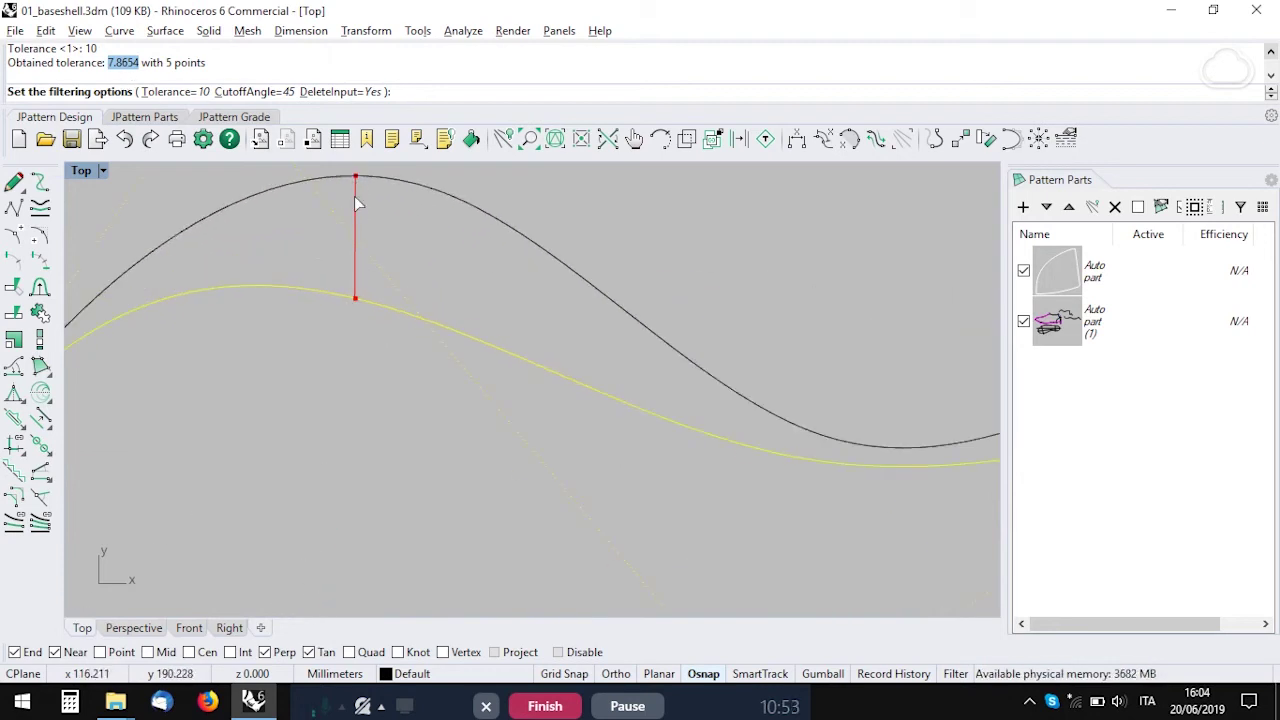
scroll(360, 207, "down", 8)
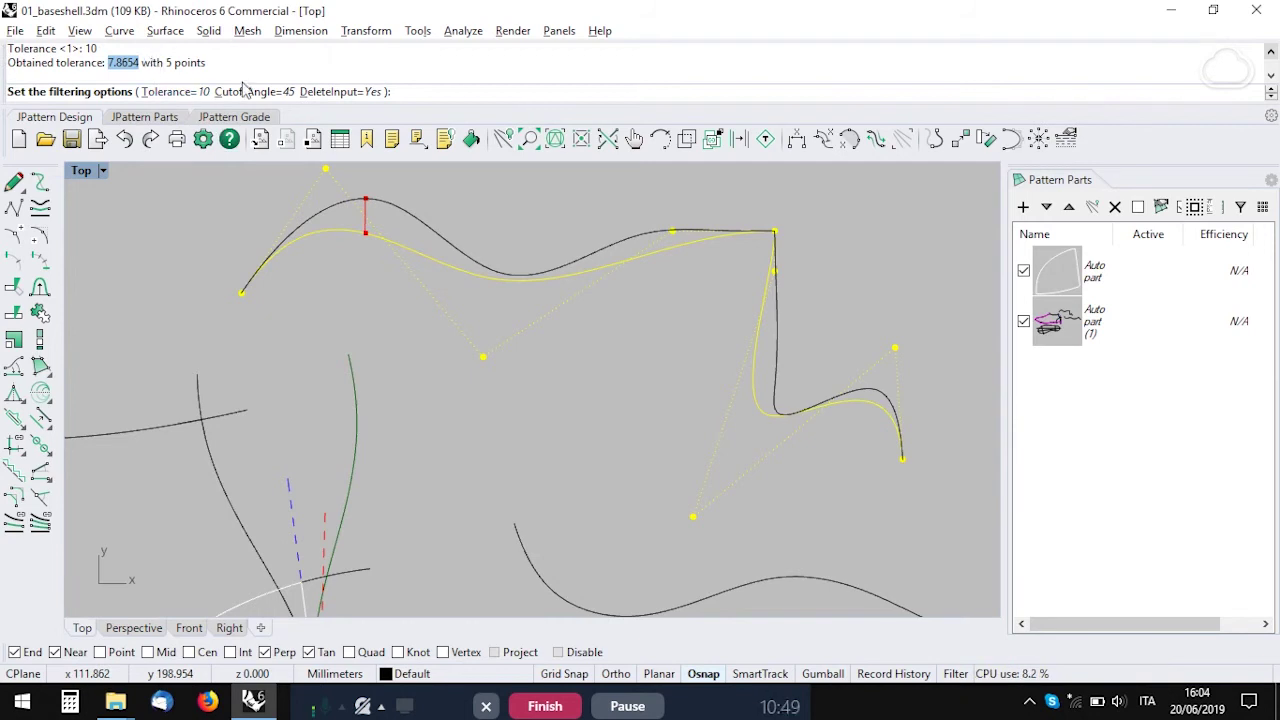
- Lower the filter tolerance to 2, giving 8 points and obtained tolerance 0.7637
left_click(158, 95)
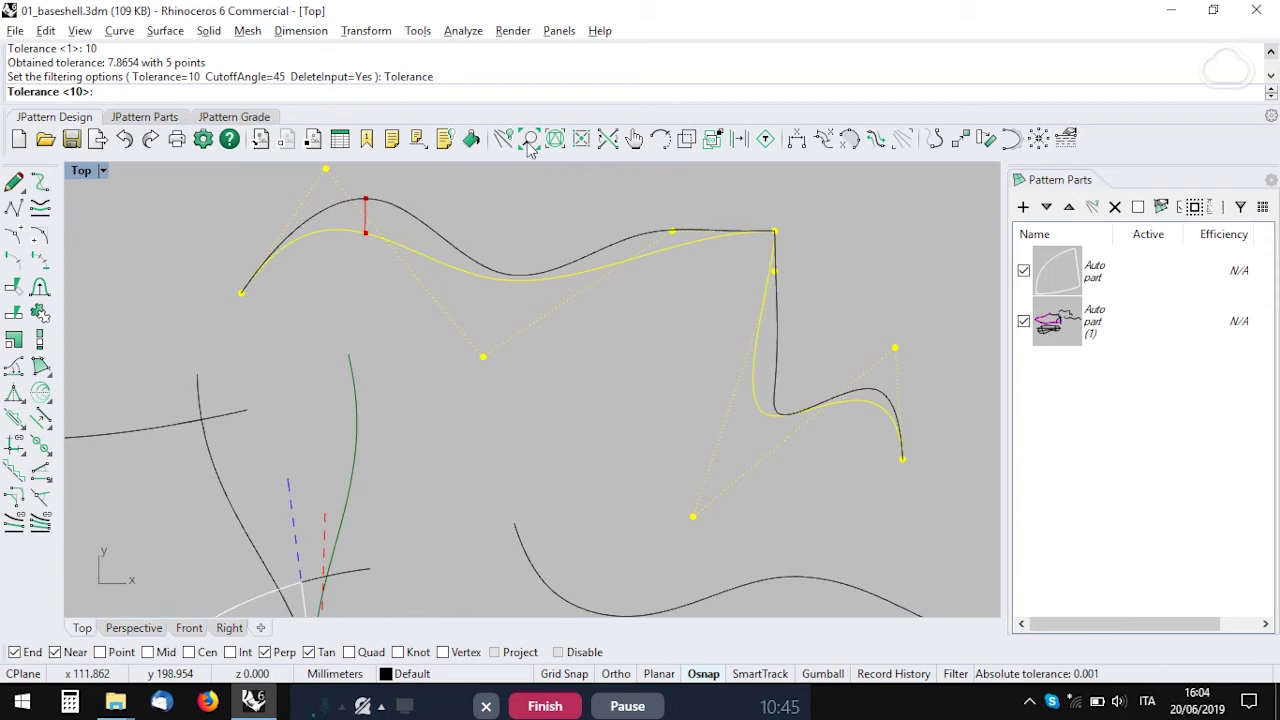
scroll(810, 246, "up", 1)
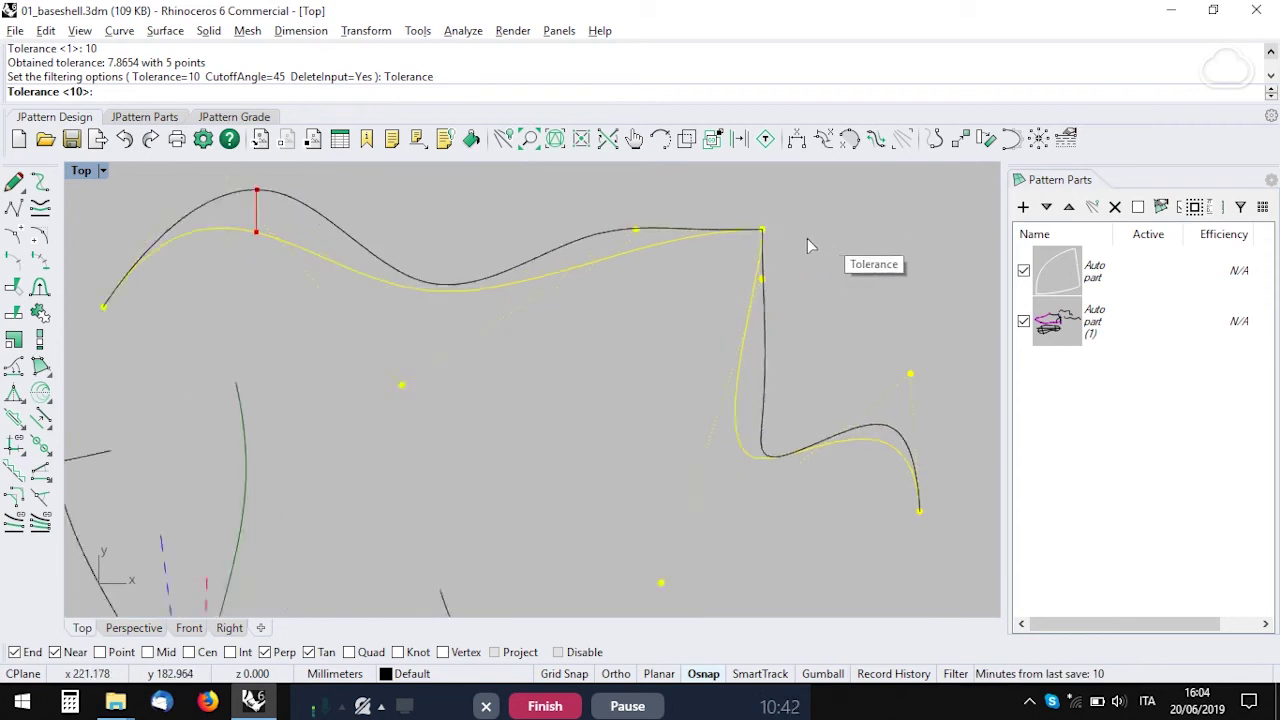
scroll(728, 228, "up", 4)
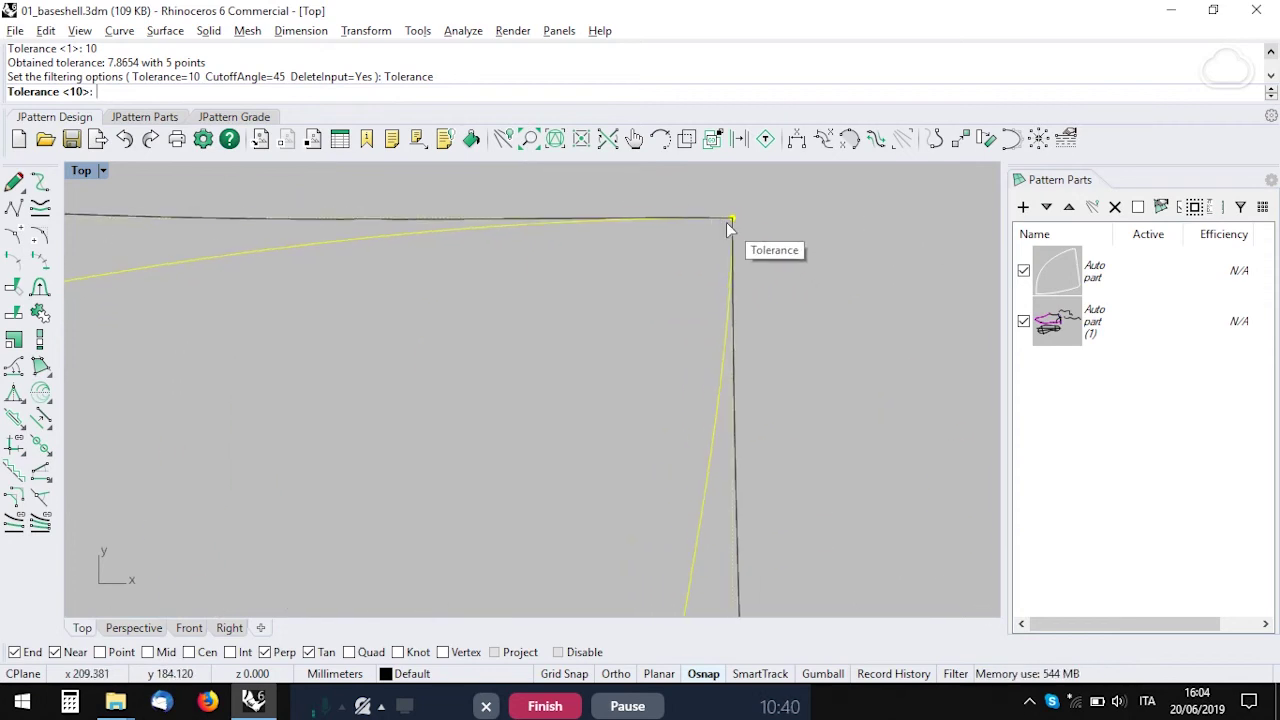
scroll(726, 222, "down", 4)
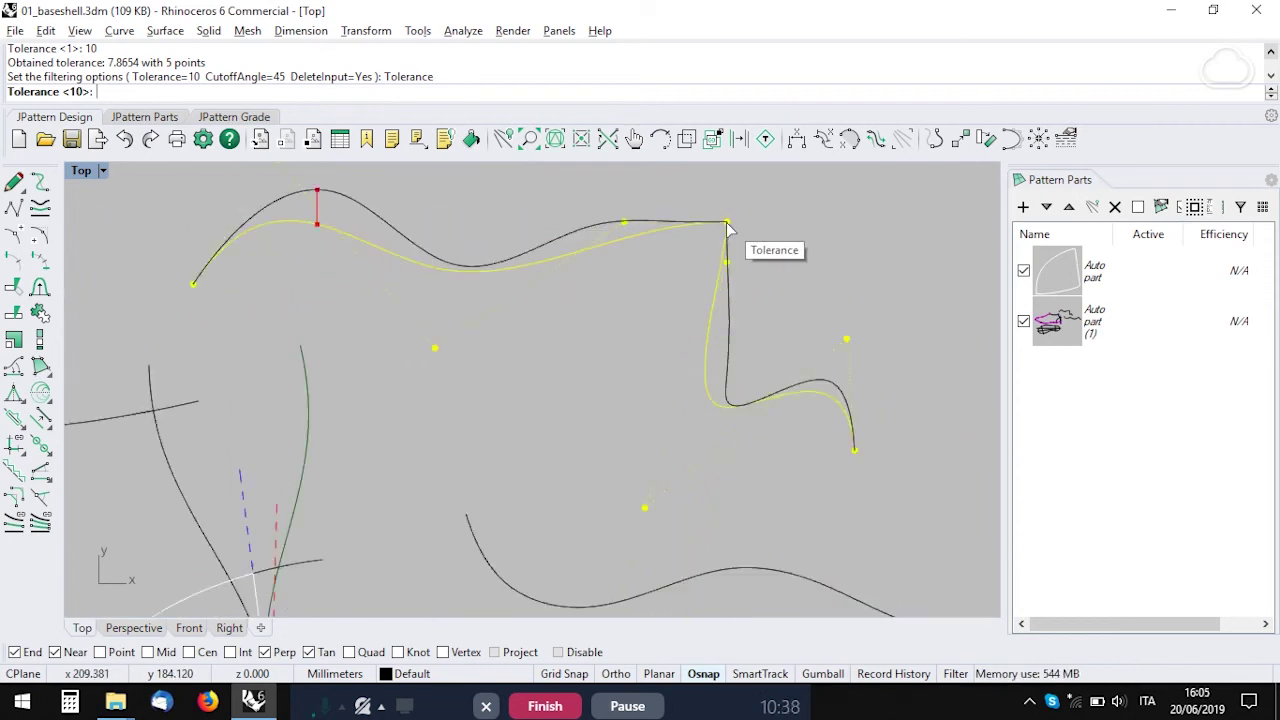
key("Return")
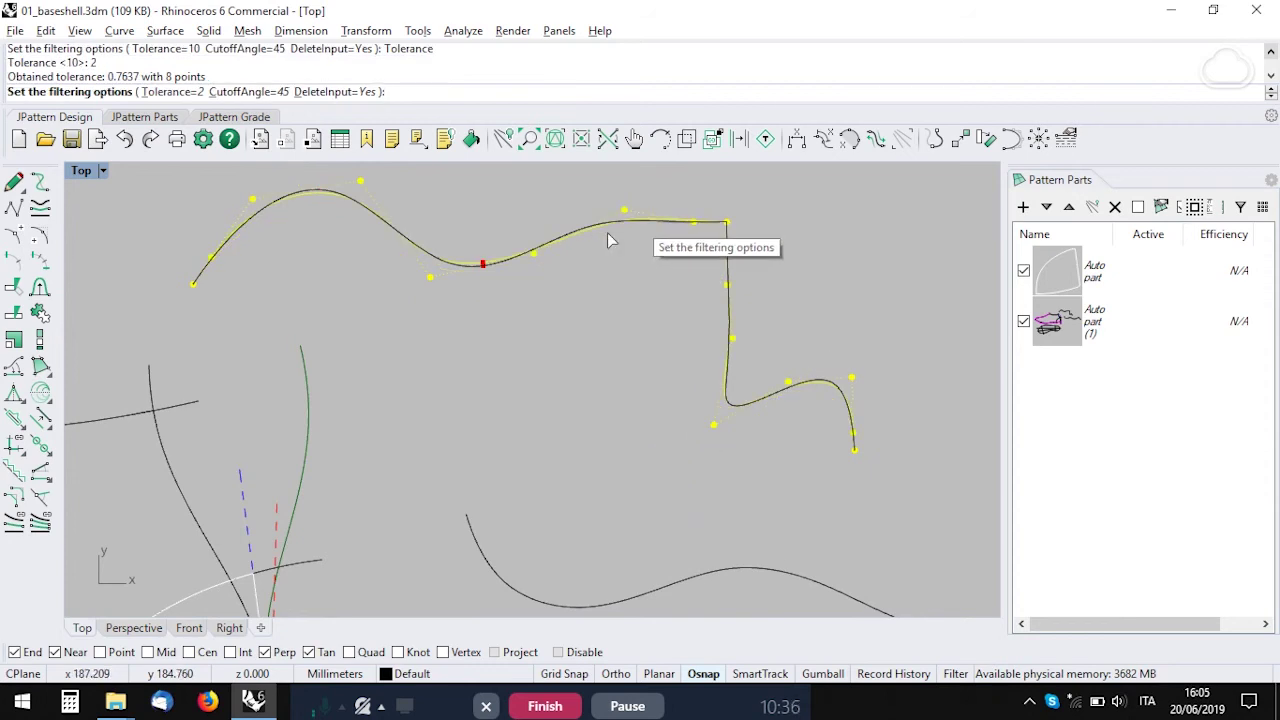
- Set the filter's cutoff angle to 91 and zoom to check the corner fit
left_click(228, 96)
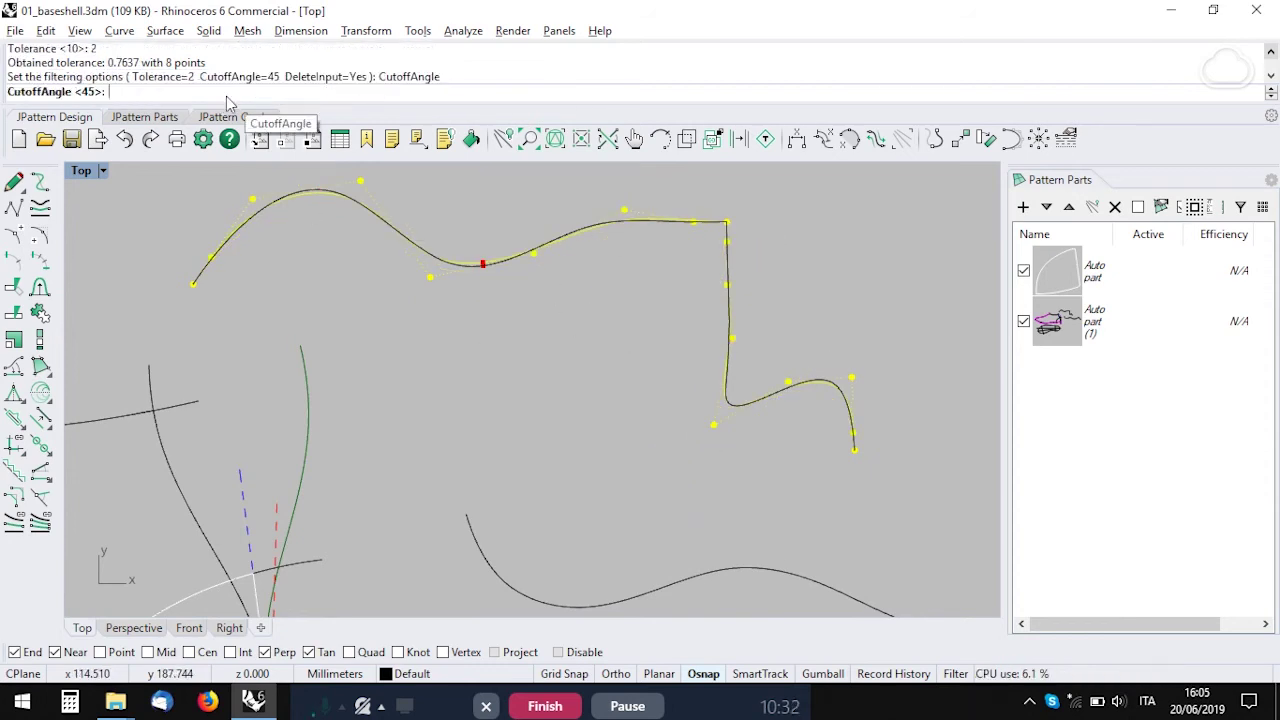
type("9")
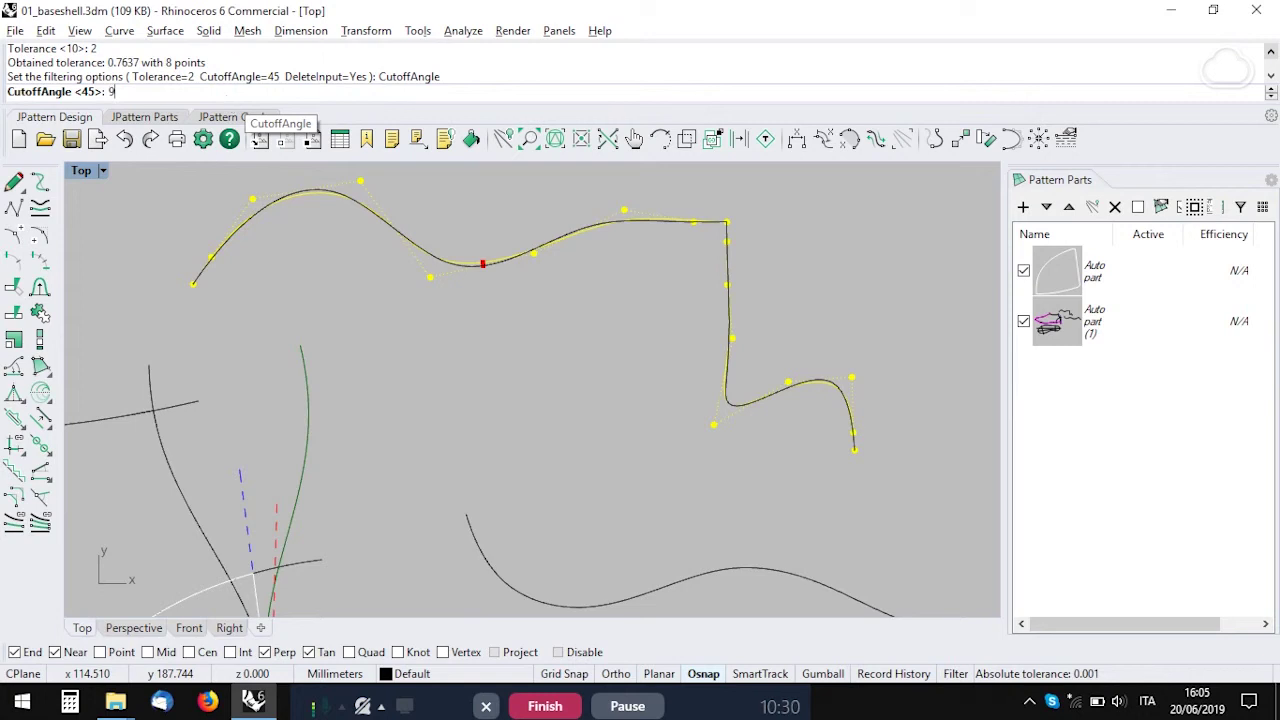
type("1")
key("Return")
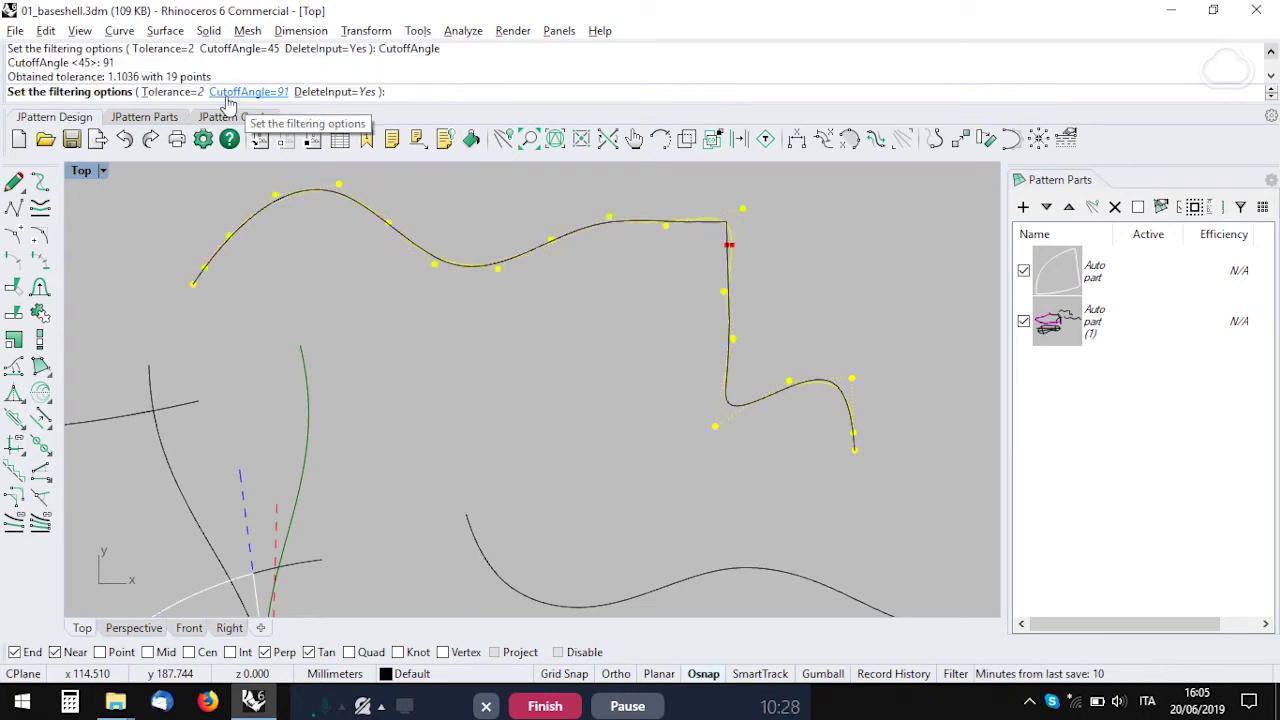
scroll(750, 225, "up", 5)
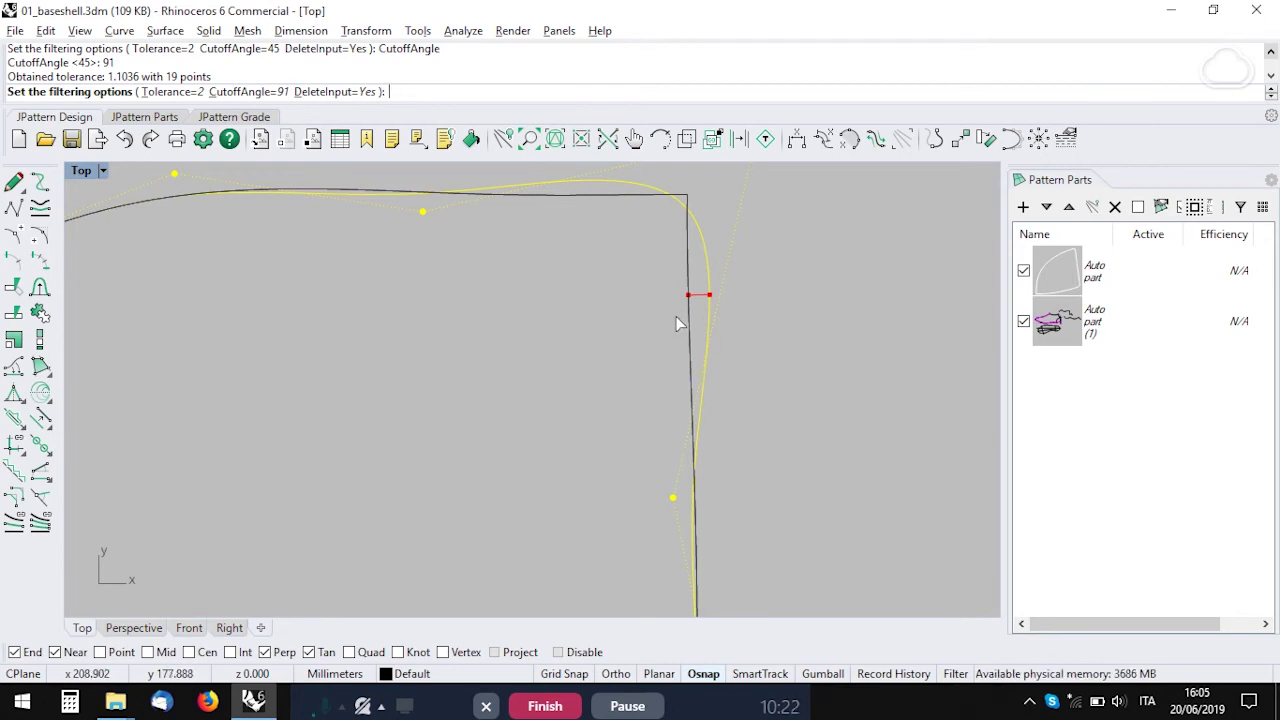
scroll(665, 335, "down", 5)
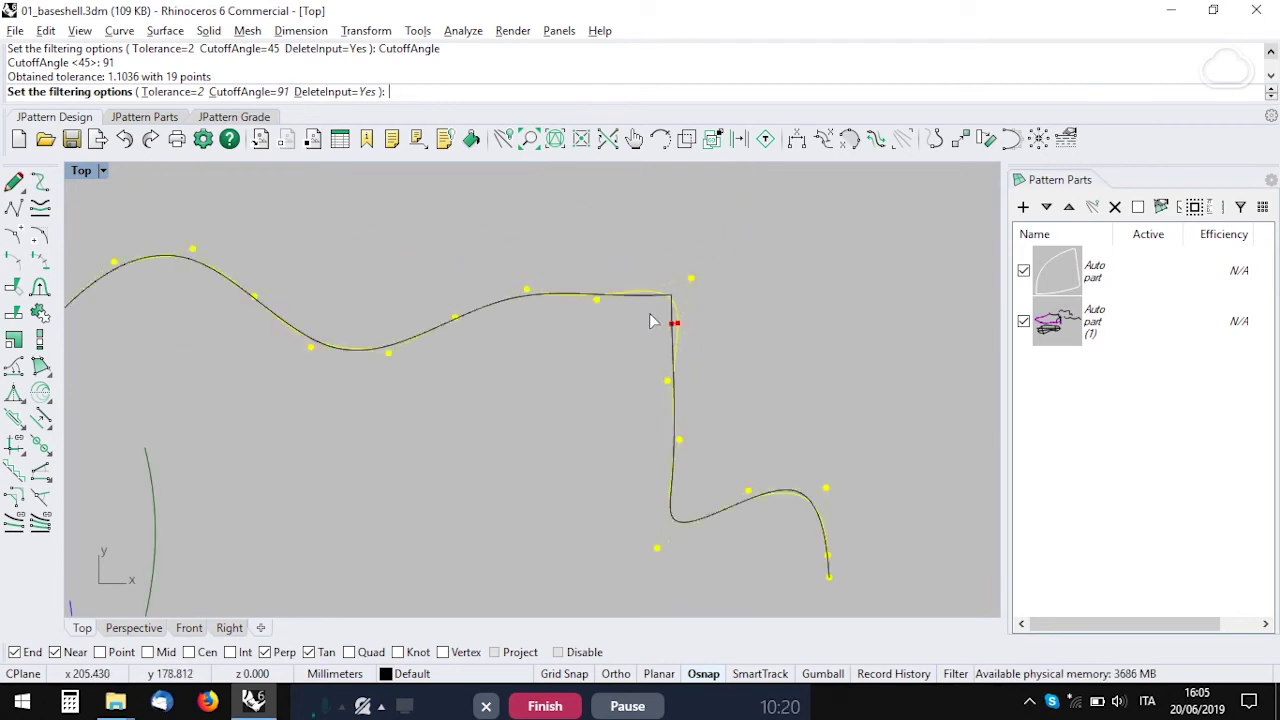
scroll(656, 299, "up", 4)
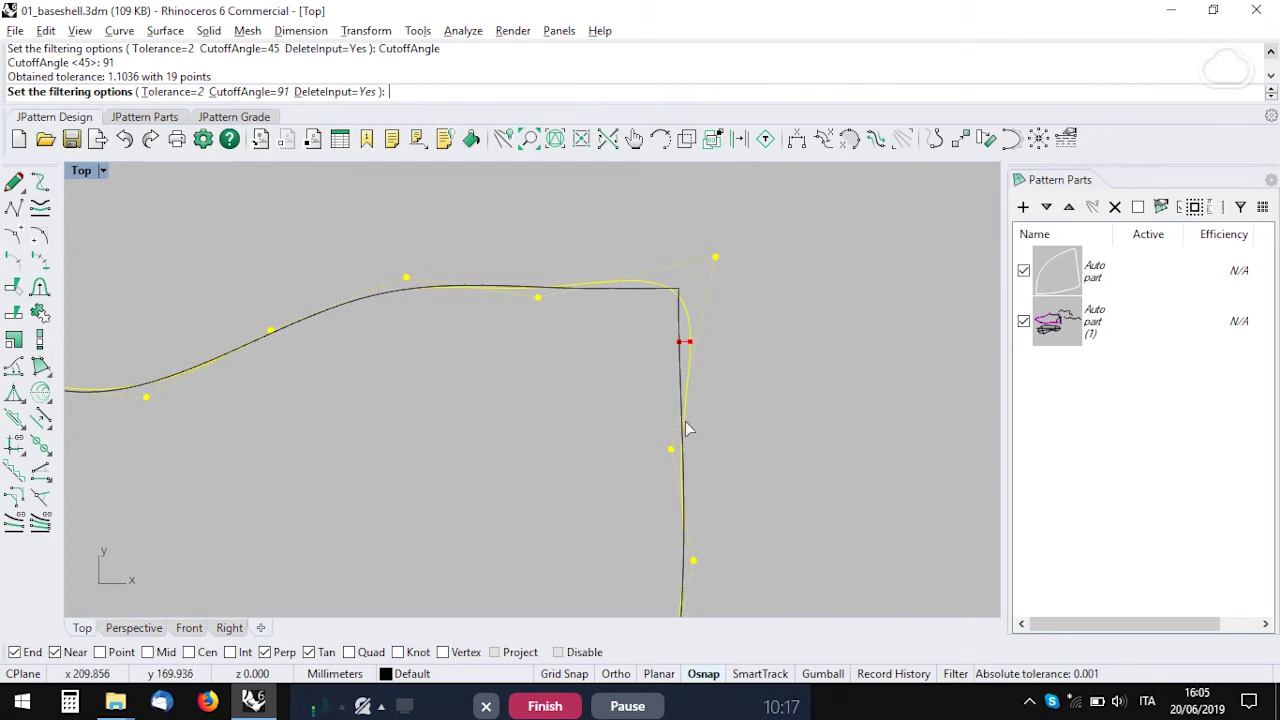
- Try a cutoff angle of 88 and compare the fit along the S-bend
left_click(250, 91)
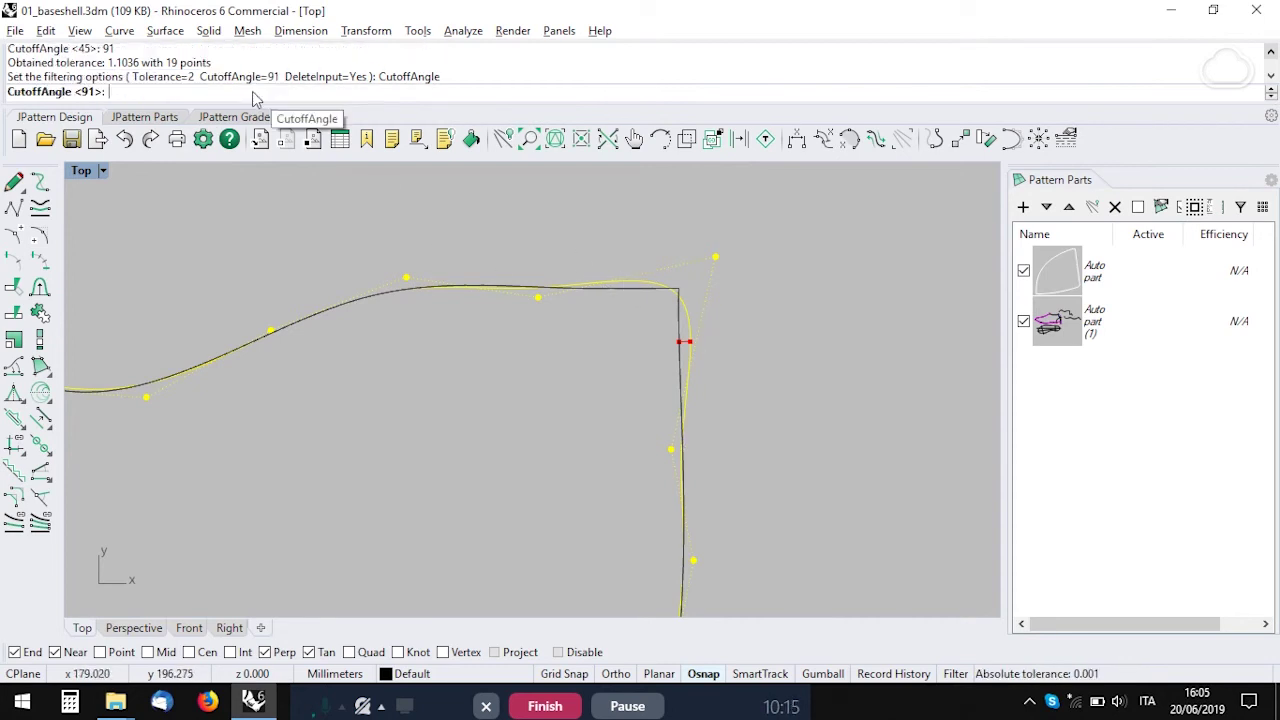
type("88")
key("Return")
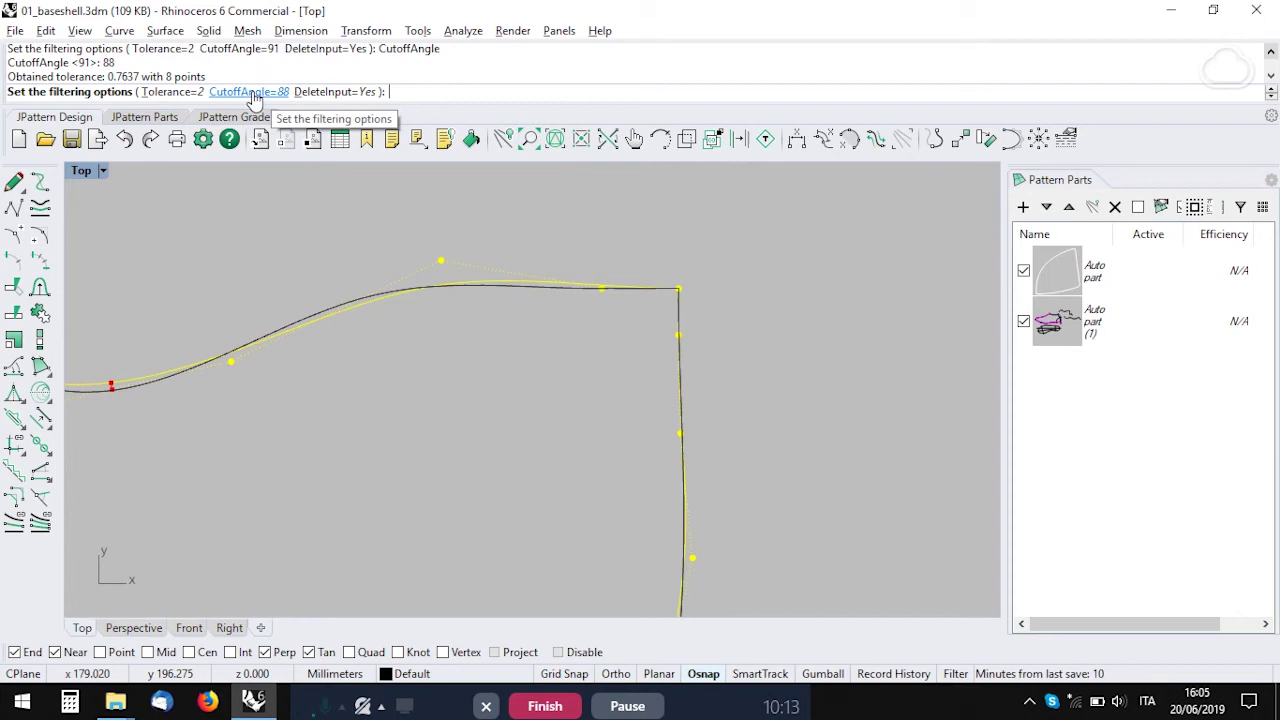
scroll(680, 290, "up", 3)
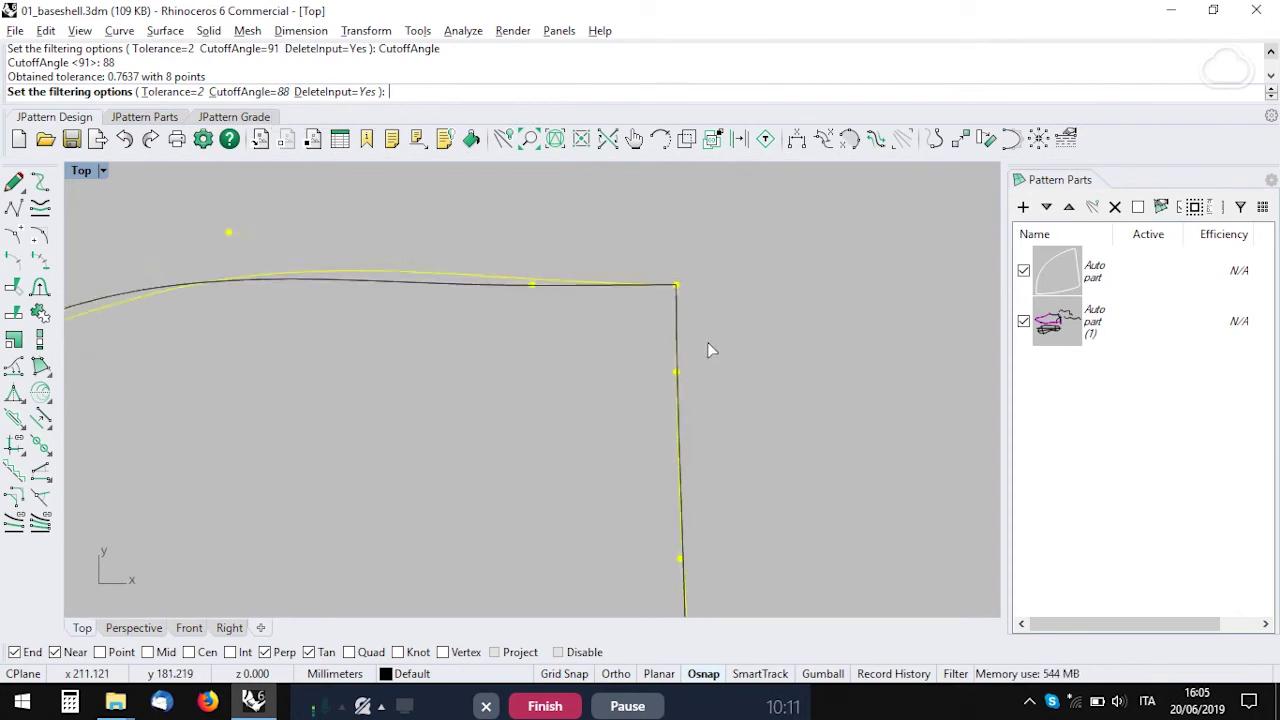
scroll(707, 343, "down", 2)
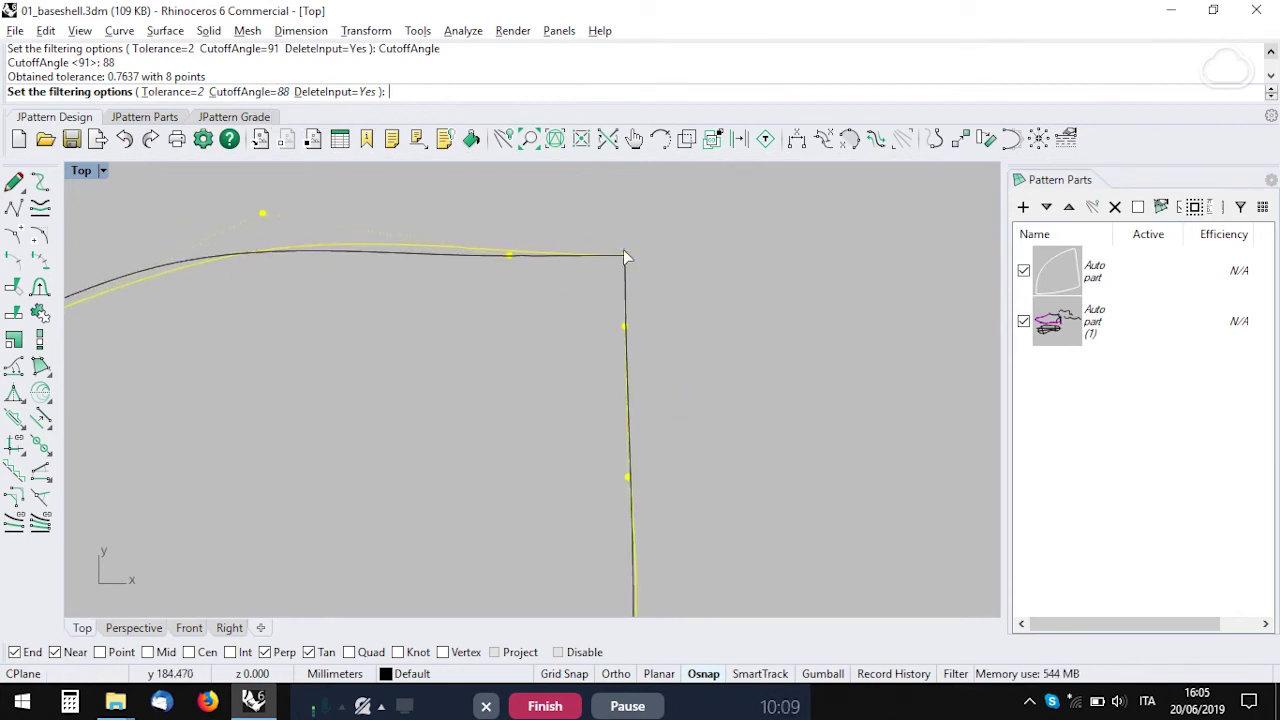
scroll(639, 446, "down", 2)
right_click_drag(639, 446, 576, 272)
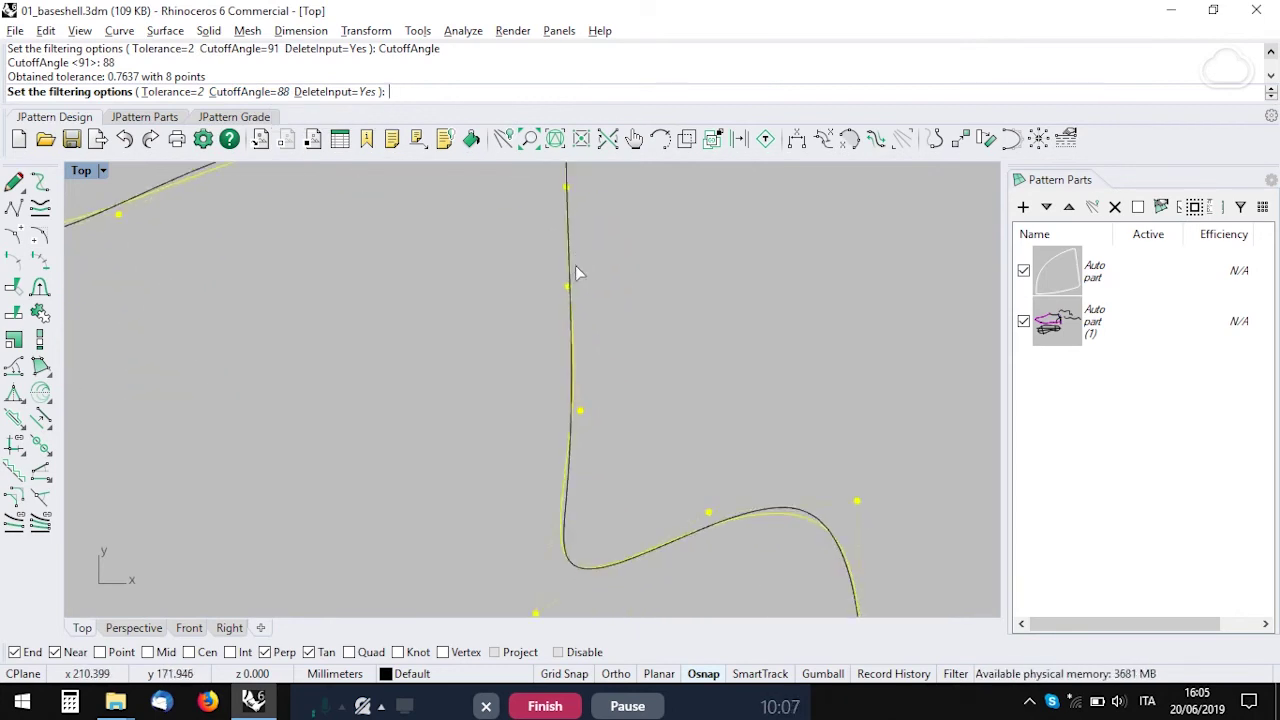
right_click_drag(603, 534, 714, 306)
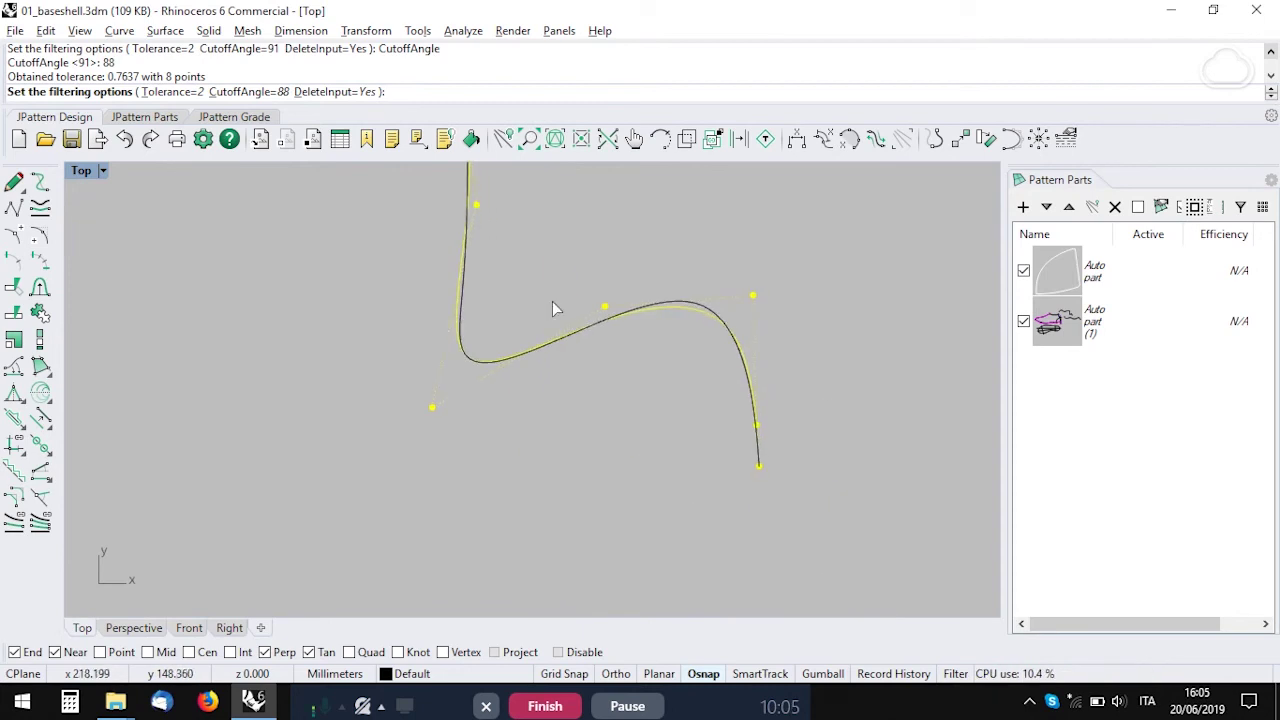
key("Home")
key("Home")
- Restore the cutoff angle to 91, giving 19 points following the sharp corner
left_click(272, 92)
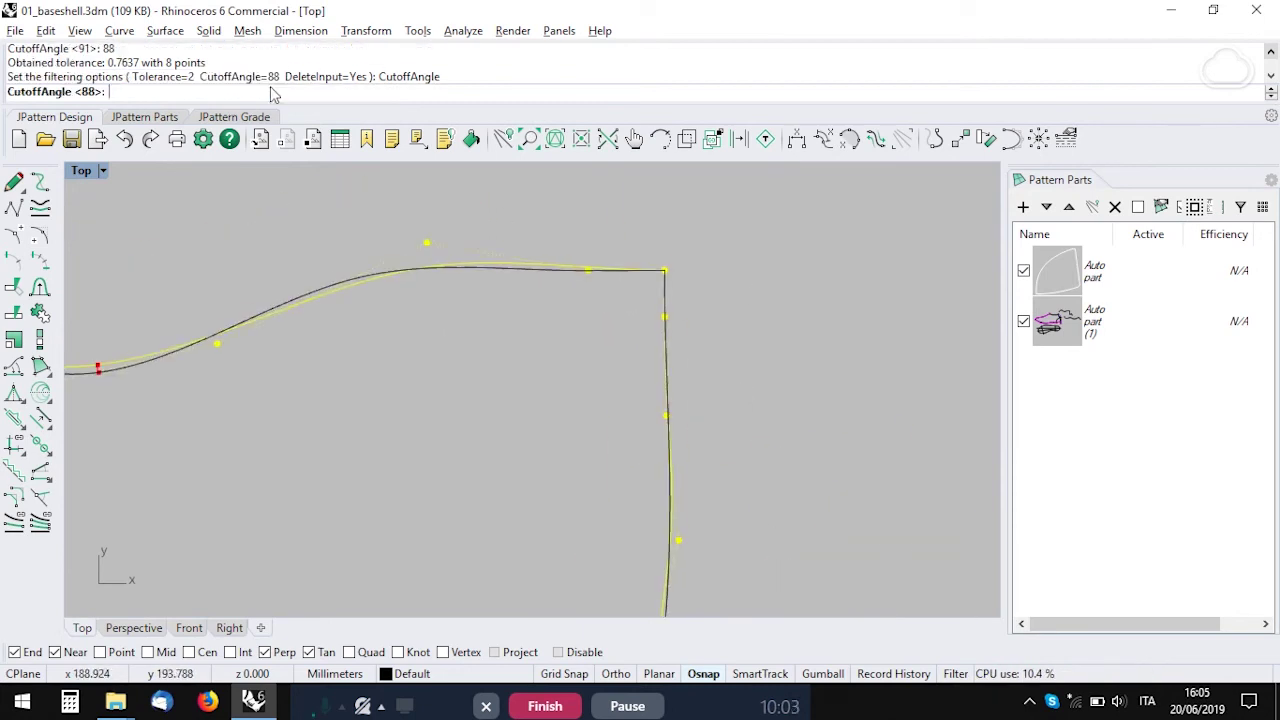
type("91")
key("Return")
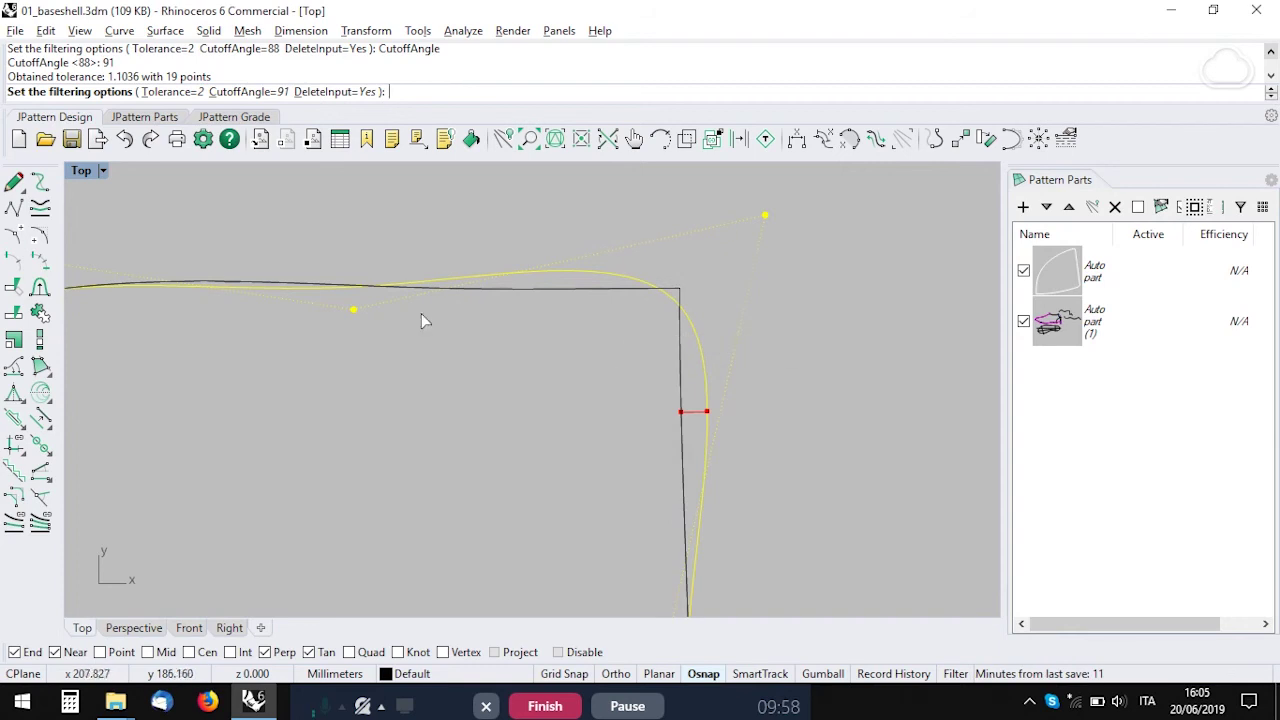
scroll(300, 295, "down", 5)
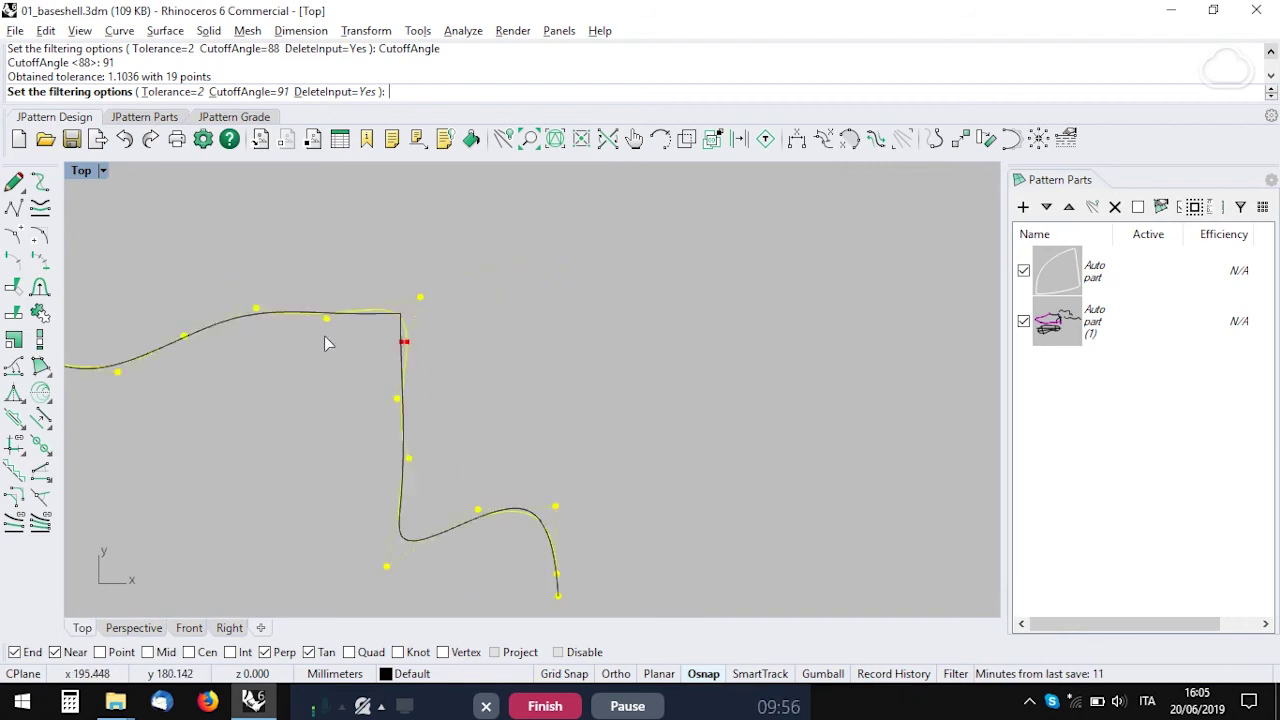
right_click_drag(324, 336, 423, 275)
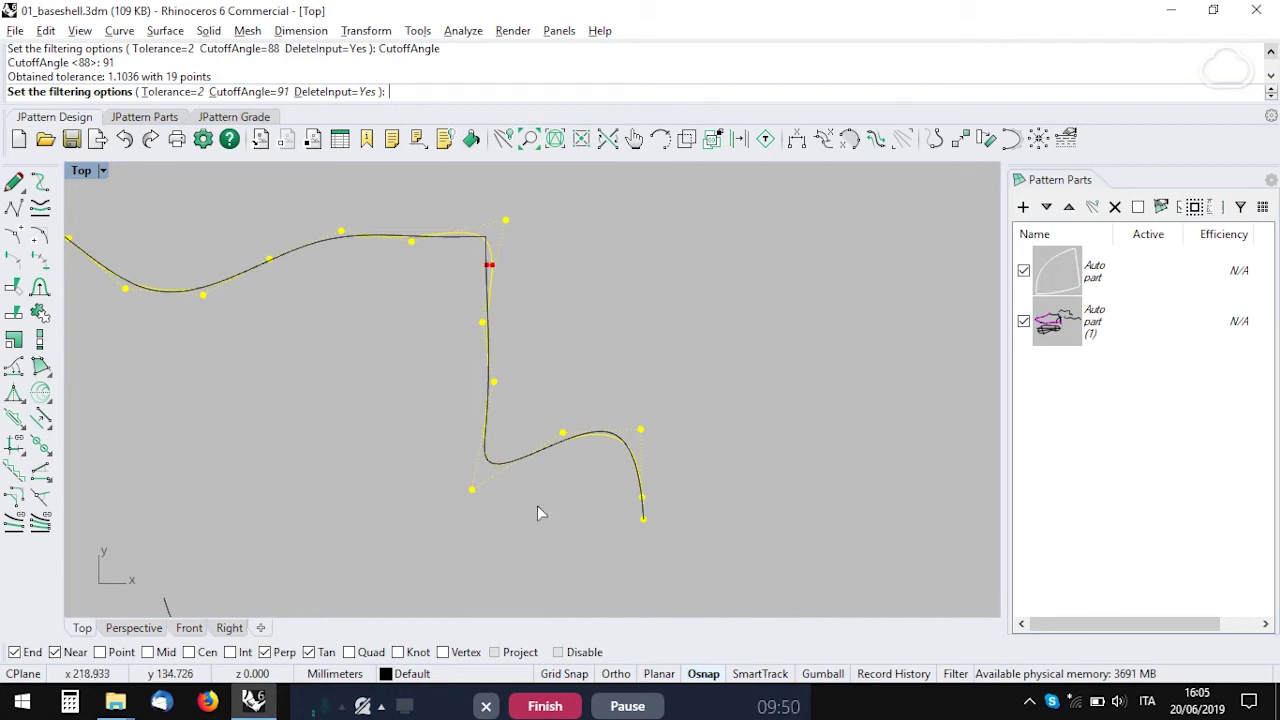
- Toggle the Auto part checkboxes to hide and reshow parts, leaving both visible
left_click(643, 710)
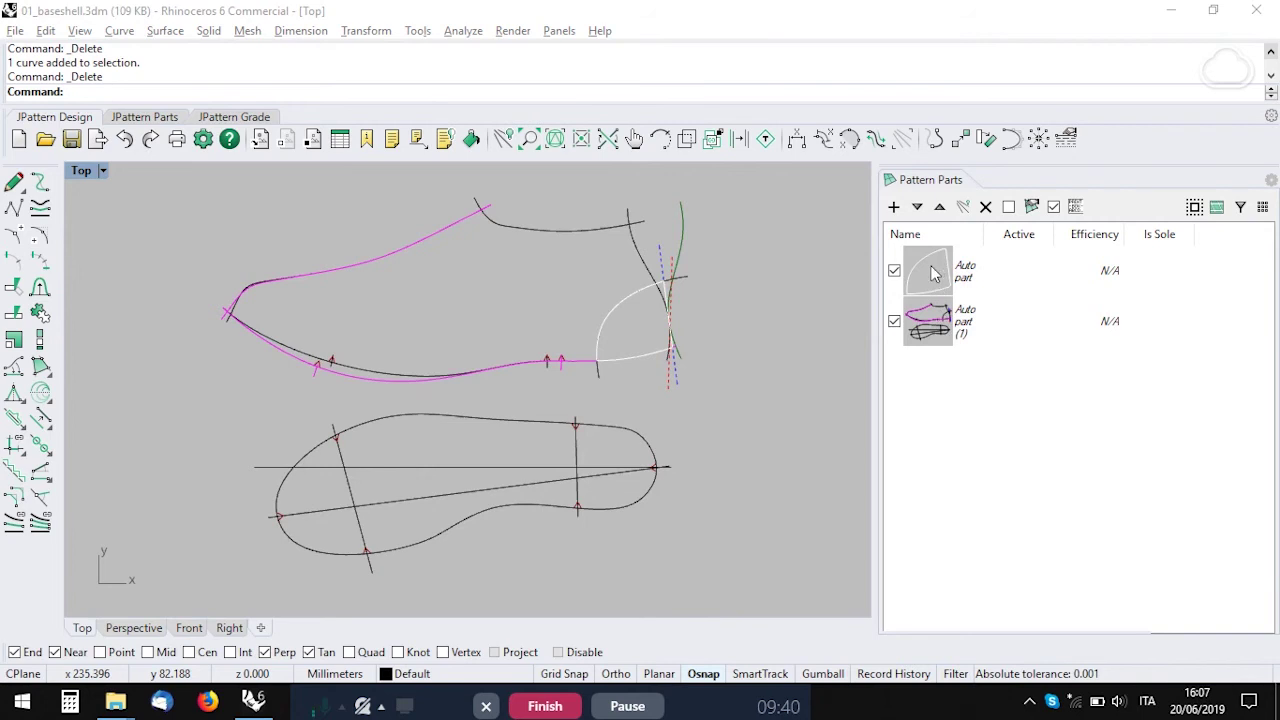
left_click(928, 333)
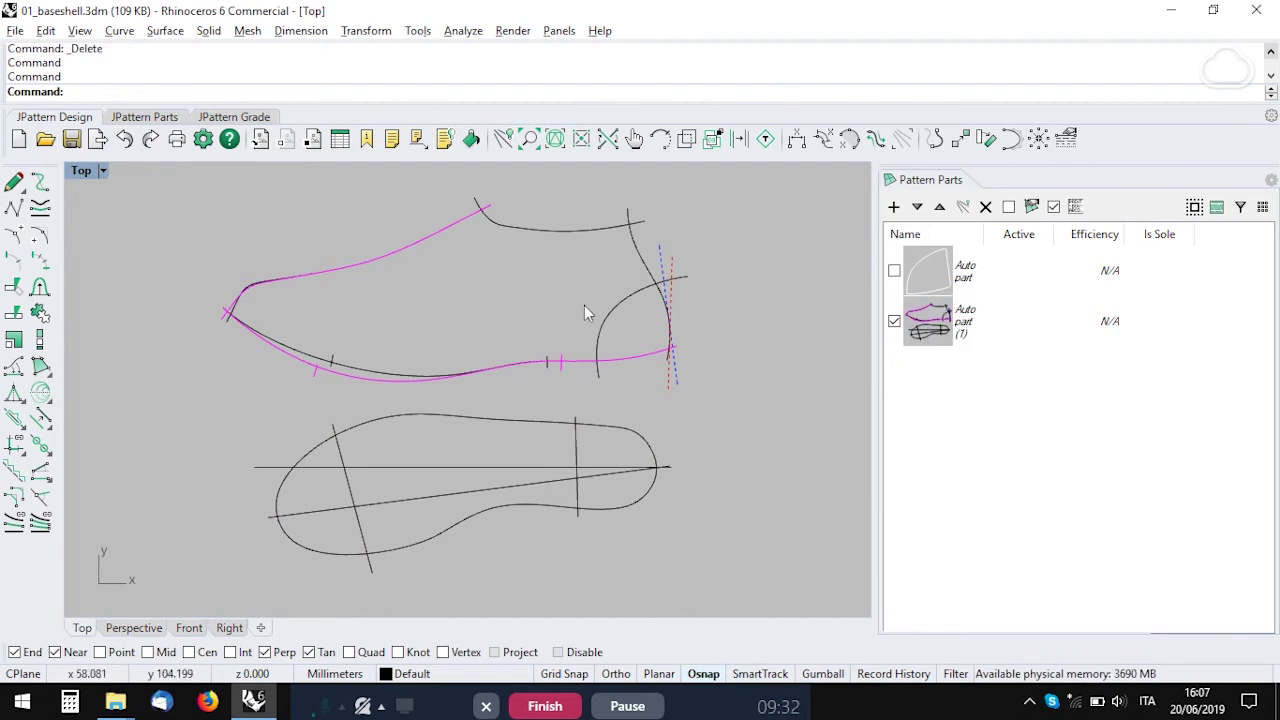
left_click(928, 272)
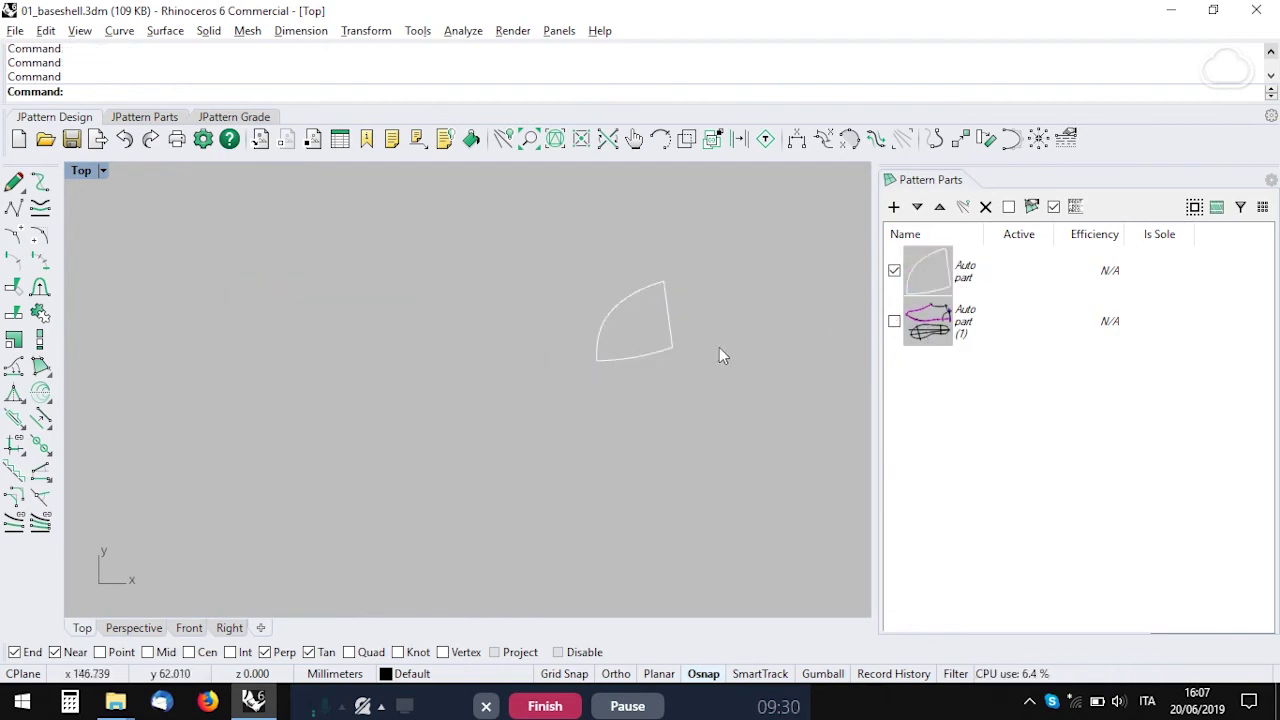
left_click(894, 322)
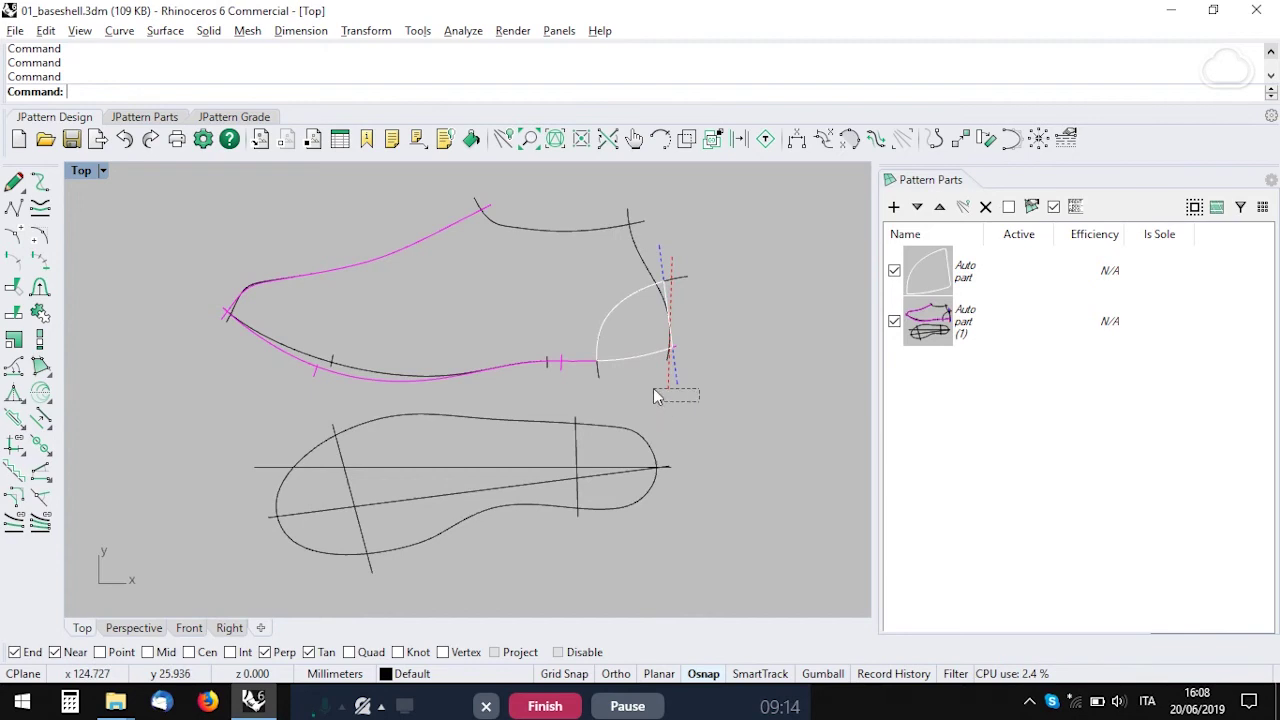
- Select the two dashed guide lines near the arc and hide both pattern parts
left_click_drag(653, 380, 652, 378)
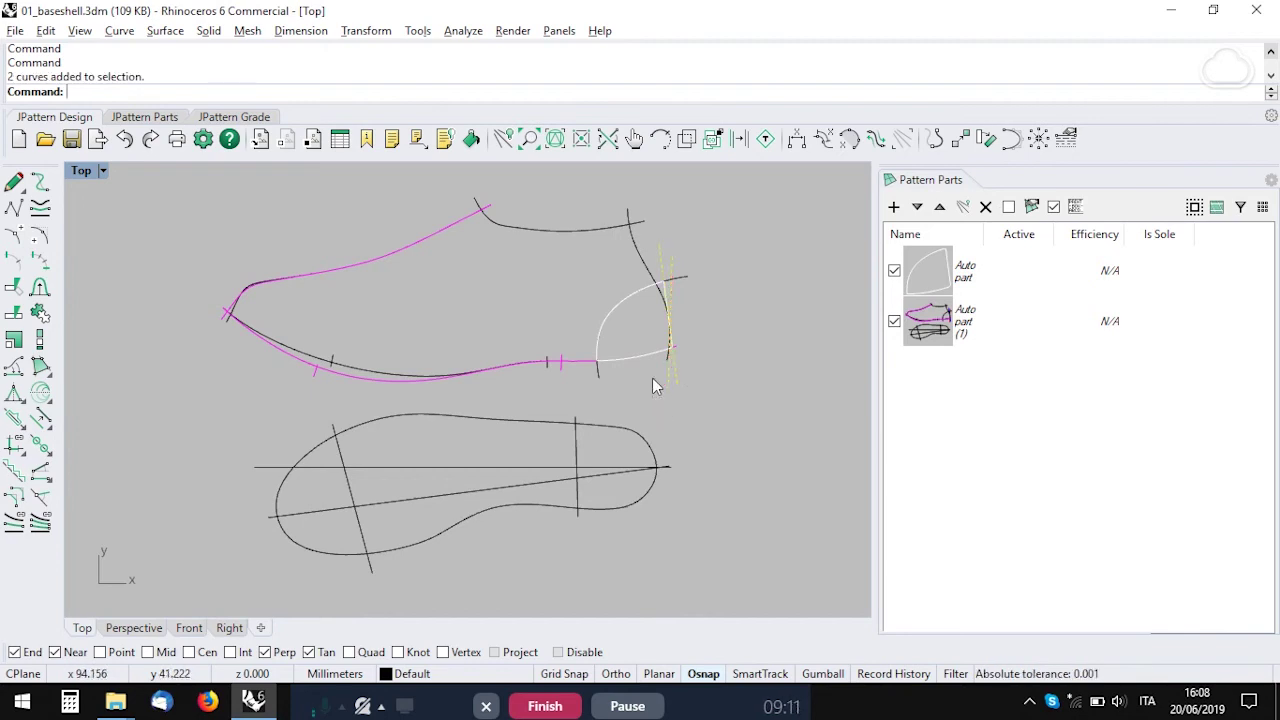
left_click(964, 210)
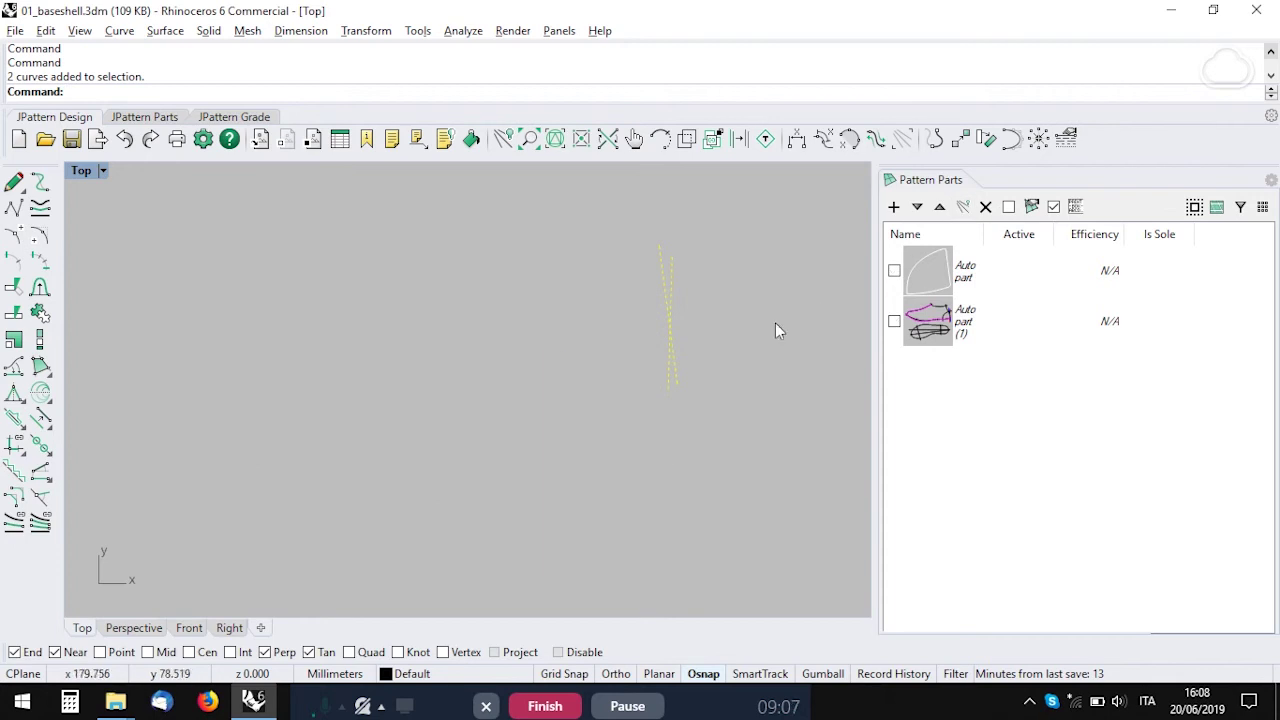
scroll(693, 316, "up", 5)
key("Escape")
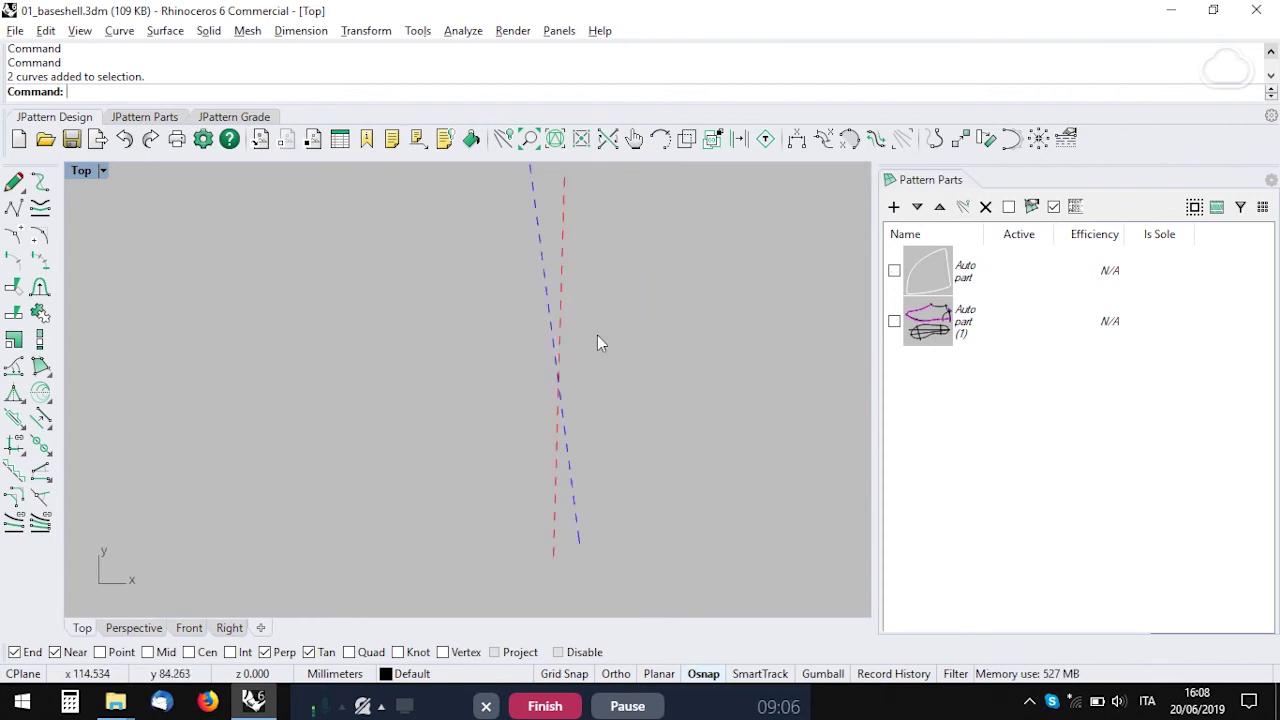
scroll(597, 348, "down", 1)
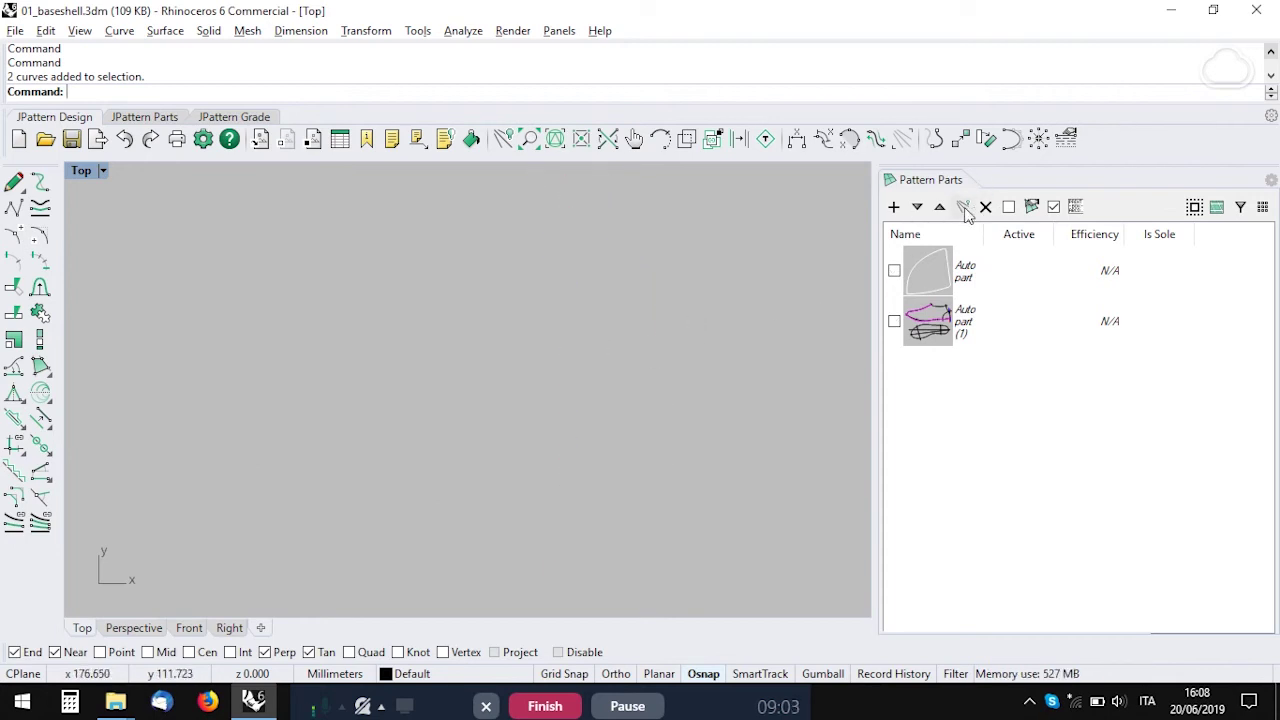
- Show both pattern parts again and open the program Options
left_click(963, 207)
scroll(531, 366, "down", 1)
right_click_drag(531, 366, 730, 345)
left_click(203, 139)
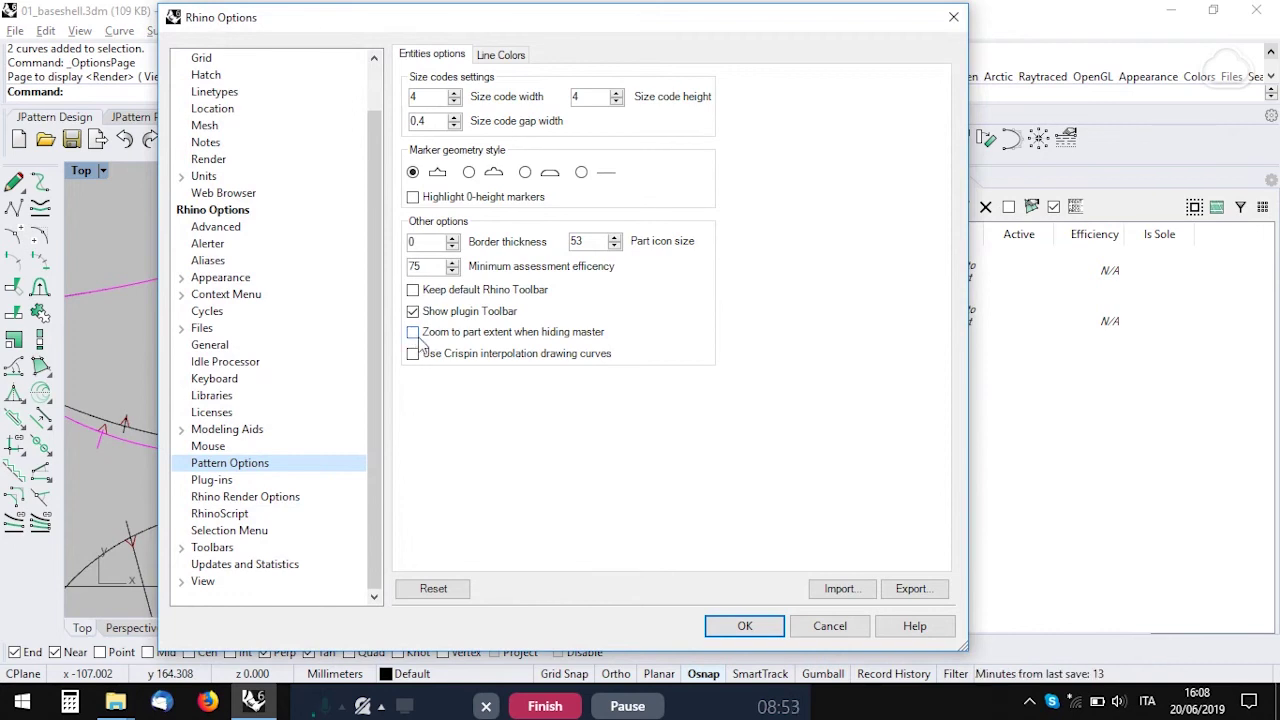
- Enable 'Zoom to part extent when hiding master' in Pattern Options, then hide both parts to test it
left_click(417, 340)
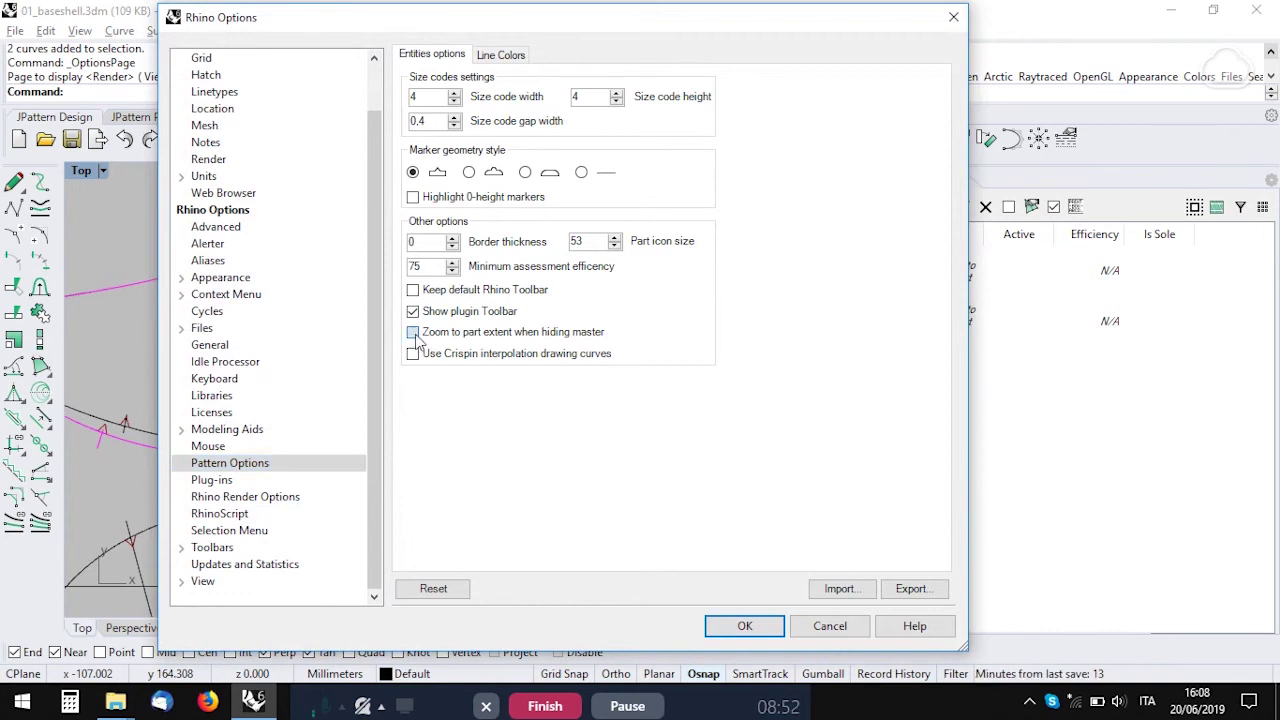
left_click(747, 628)
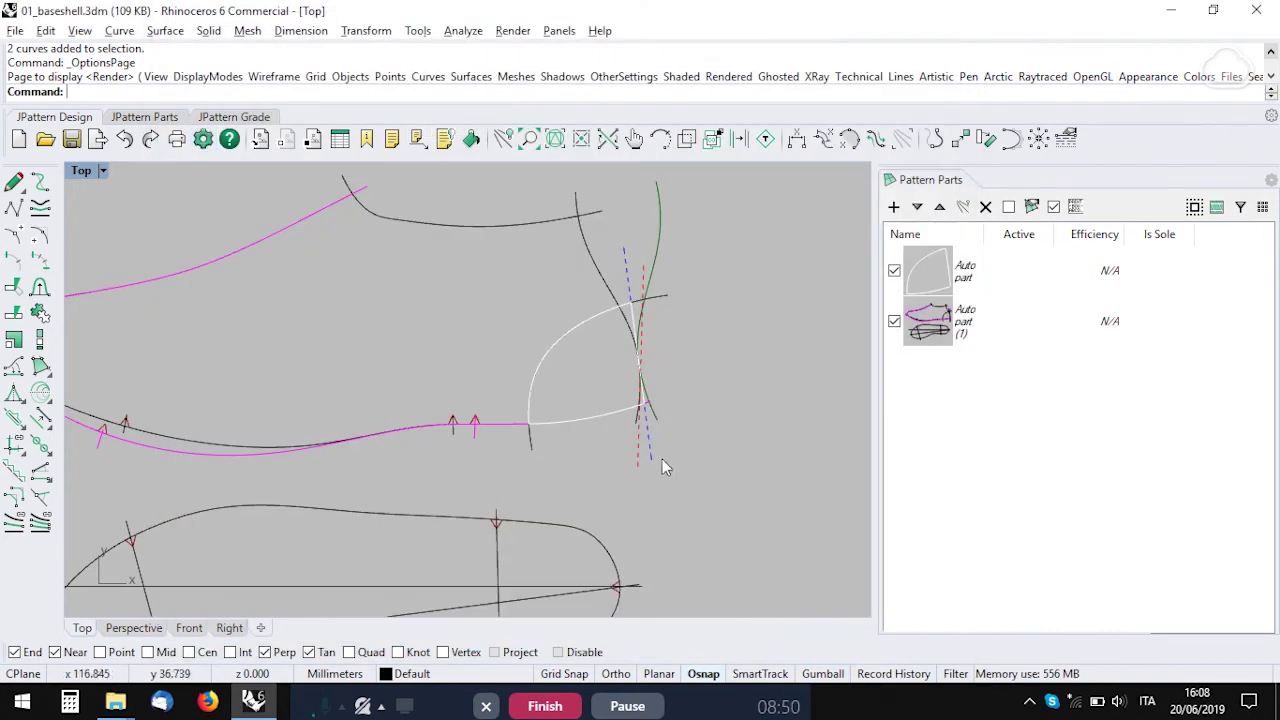
left_click_drag(674, 473, 618, 447)
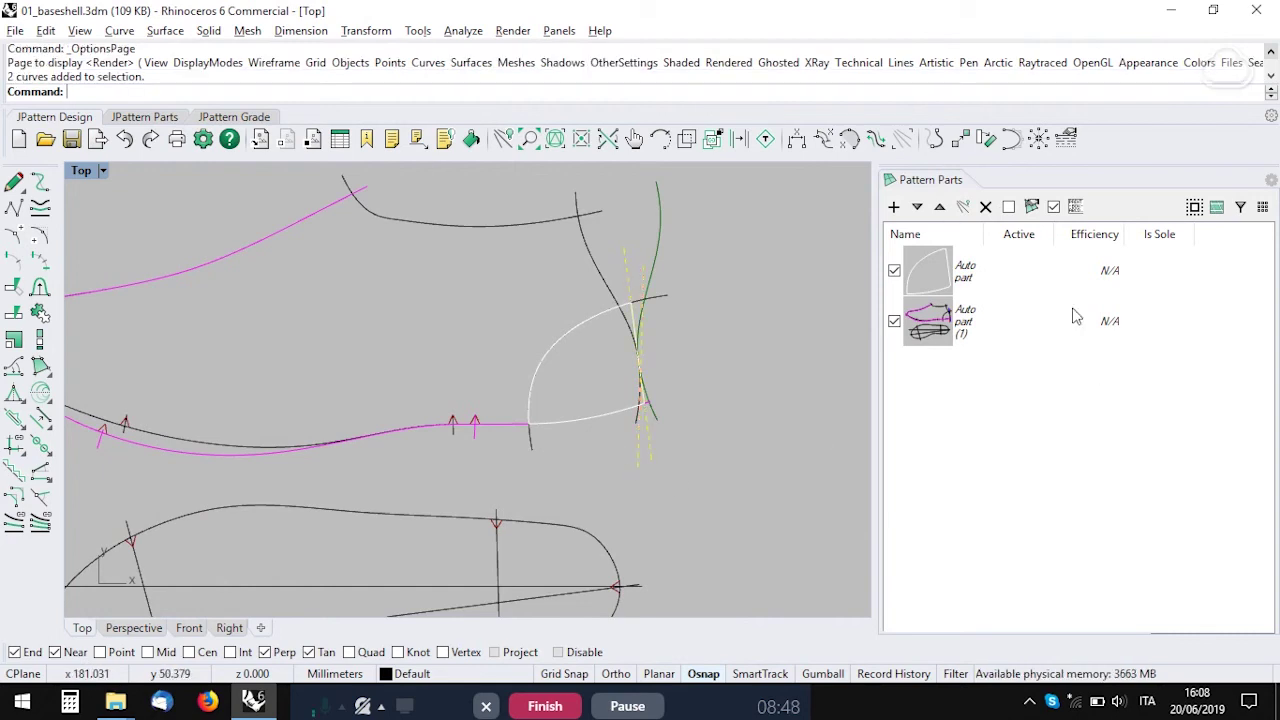
left_click(963, 207)
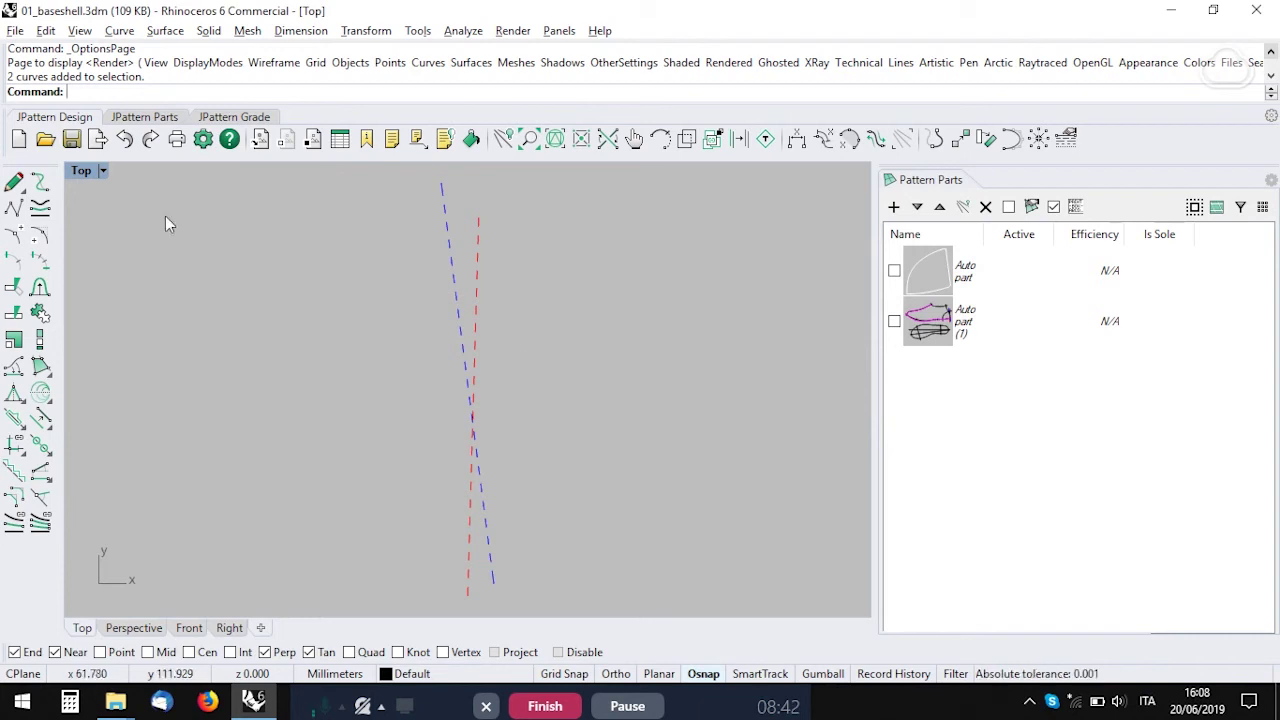
- Show both parts, hide them again to isolate the upper black curve, then restore them
left_click(965, 206)
scroll(496, 429, "down", 5)
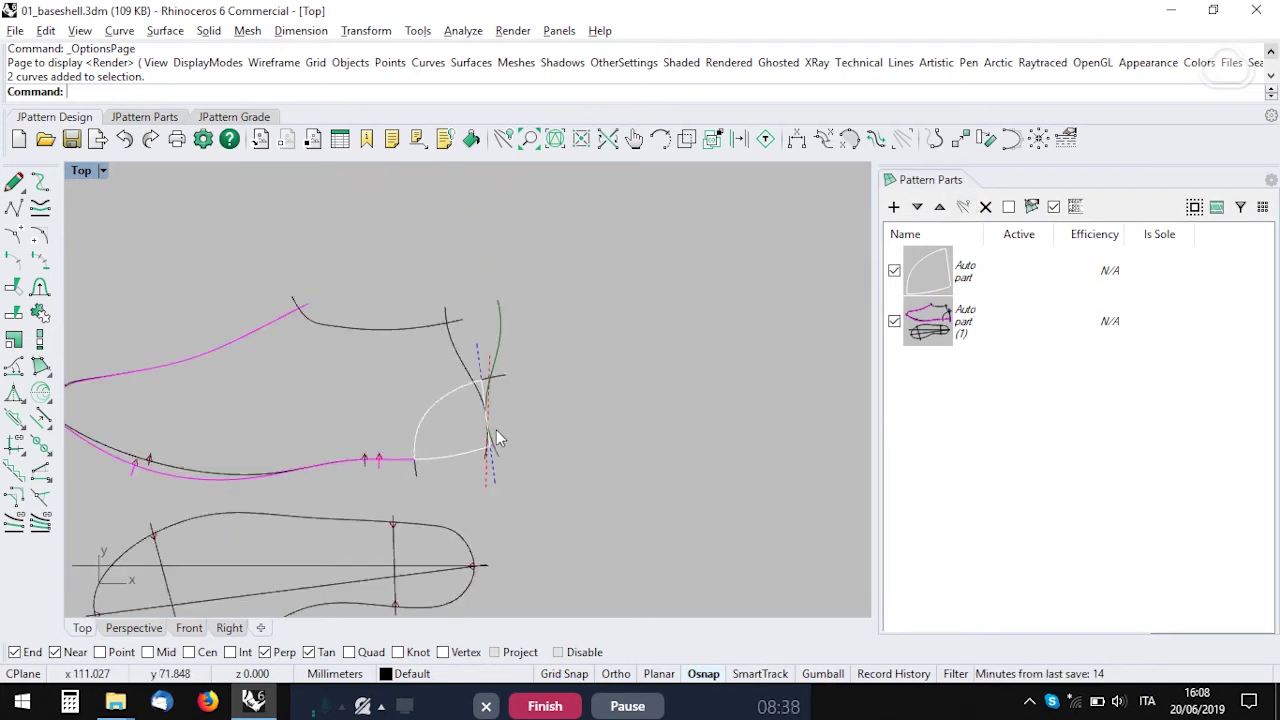
left_click(393, 326)
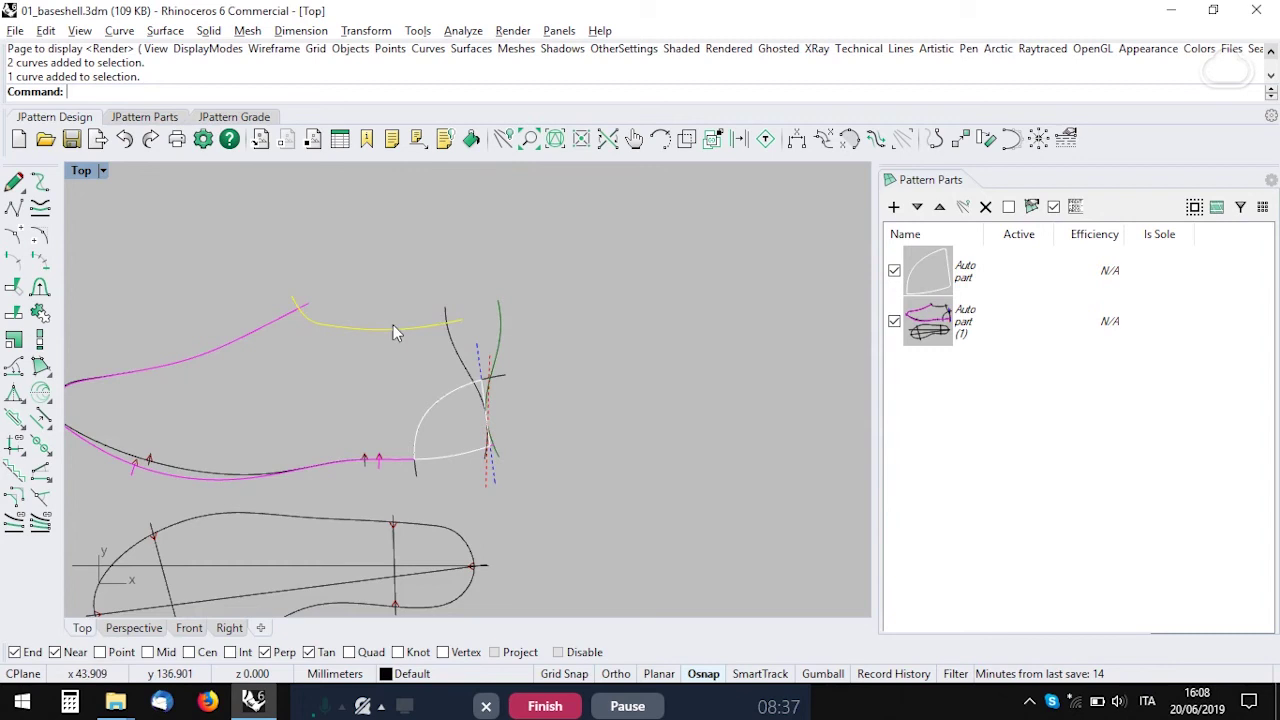
left_click(962, 206)
left_click(646, 365)
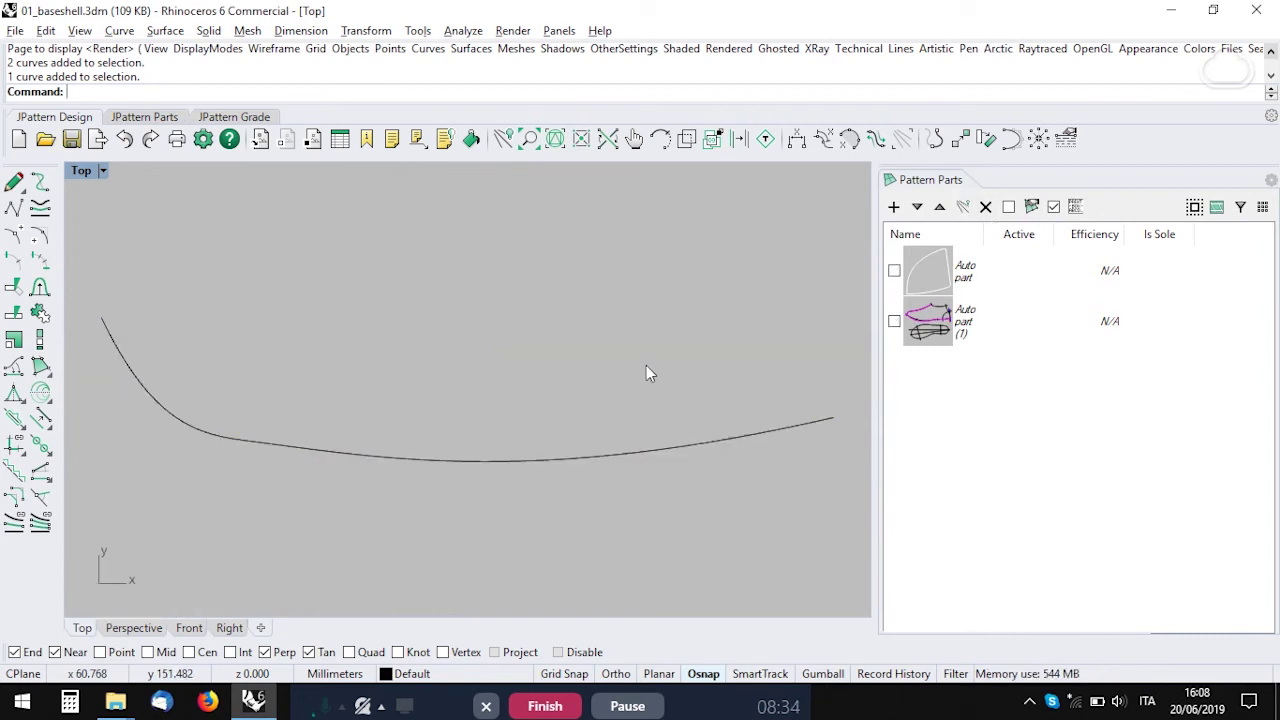
left_click(985, 206)
- Add a new pattern part, Part 2, using the white arc curve as its boundary
right_click_drag(817, 423, 616, 281)
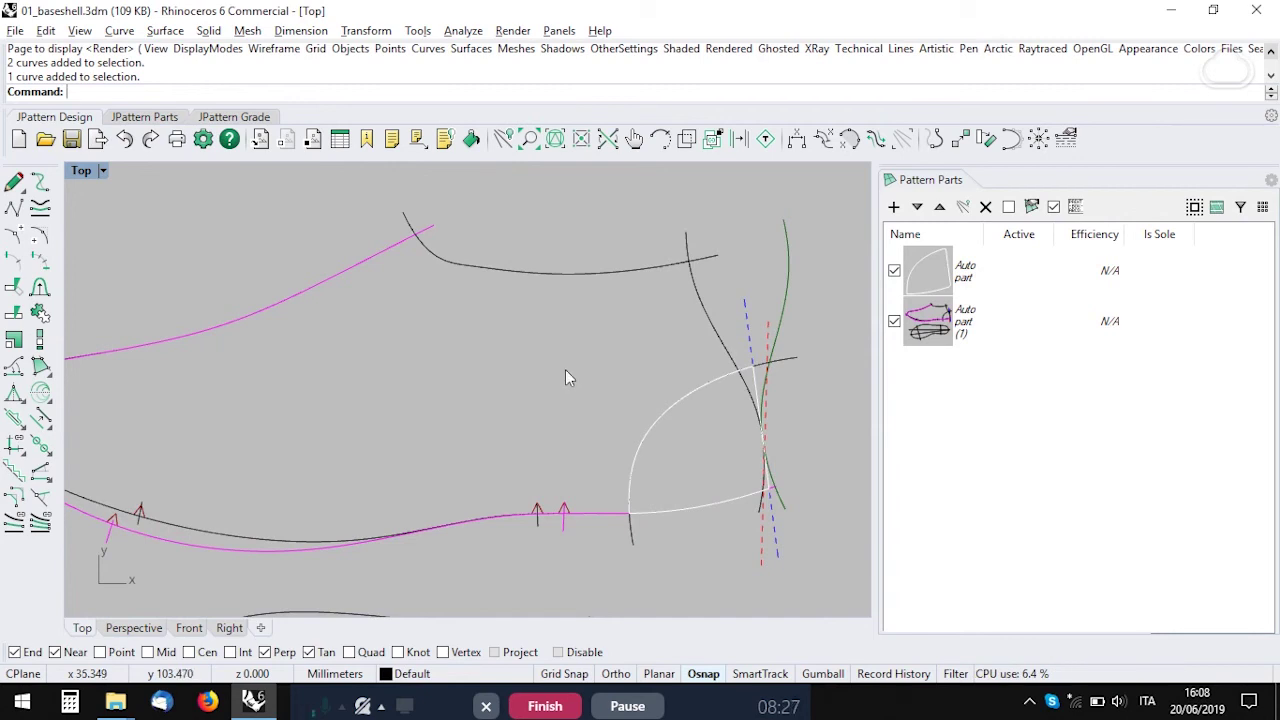
right_click_drag(568, 374, 476, 326)
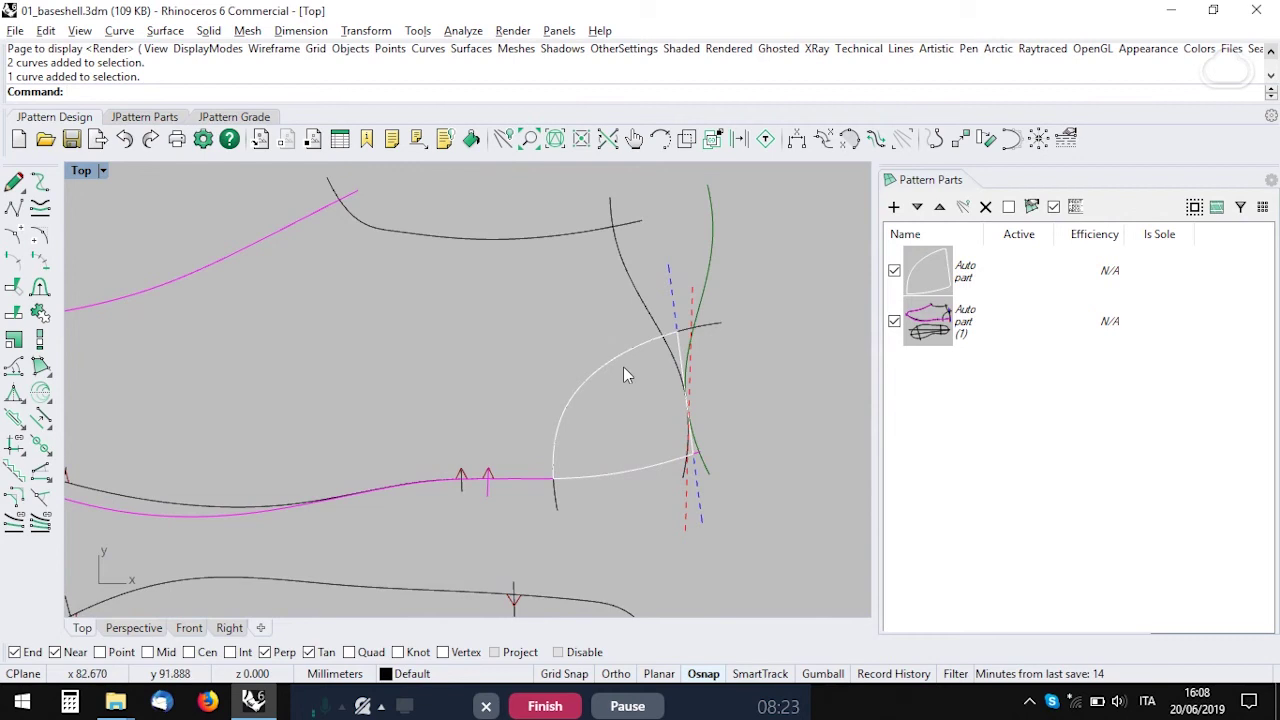
left_click(890, 208)
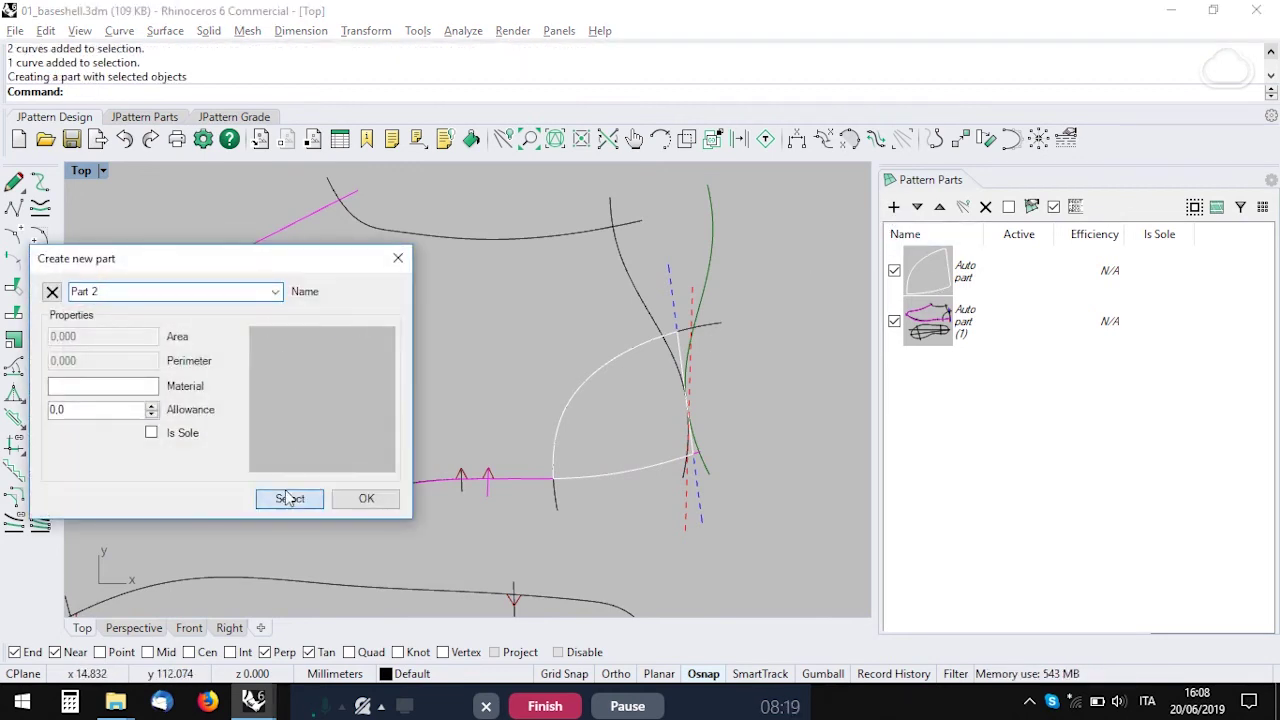
left_click(290, 498)
left_click(608, 360)
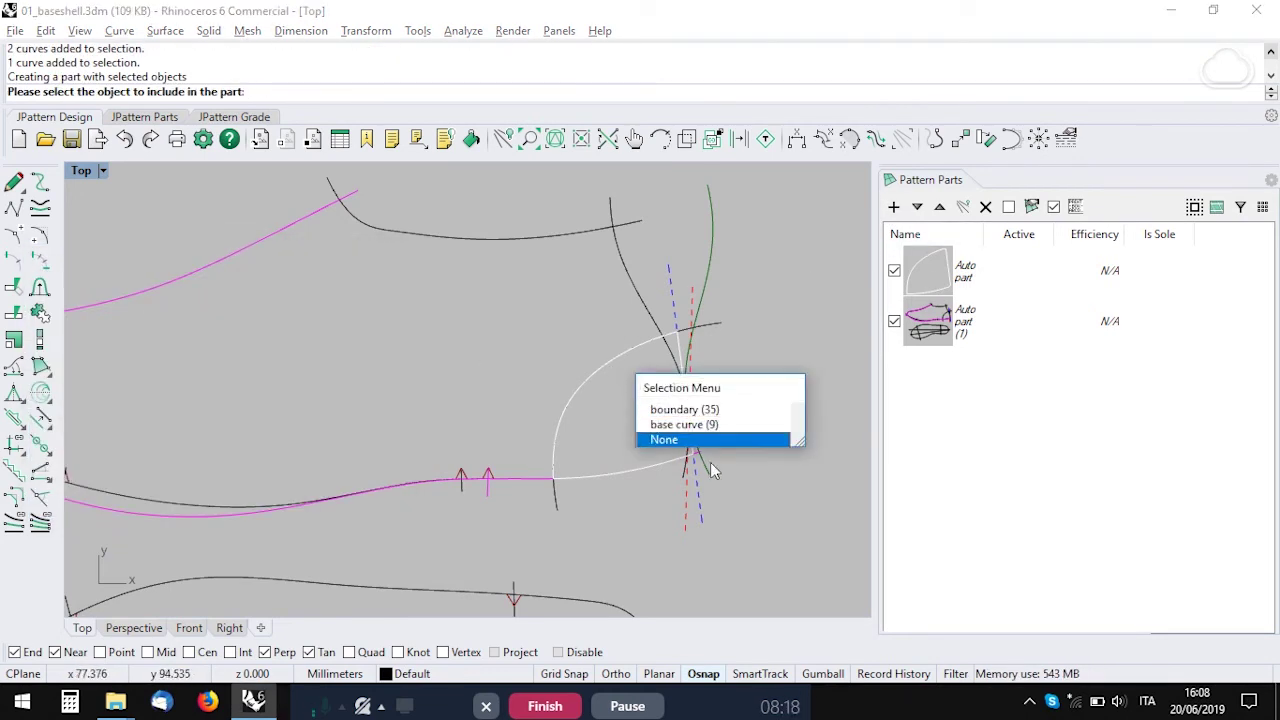
left_click(684, 409)
key("Return")
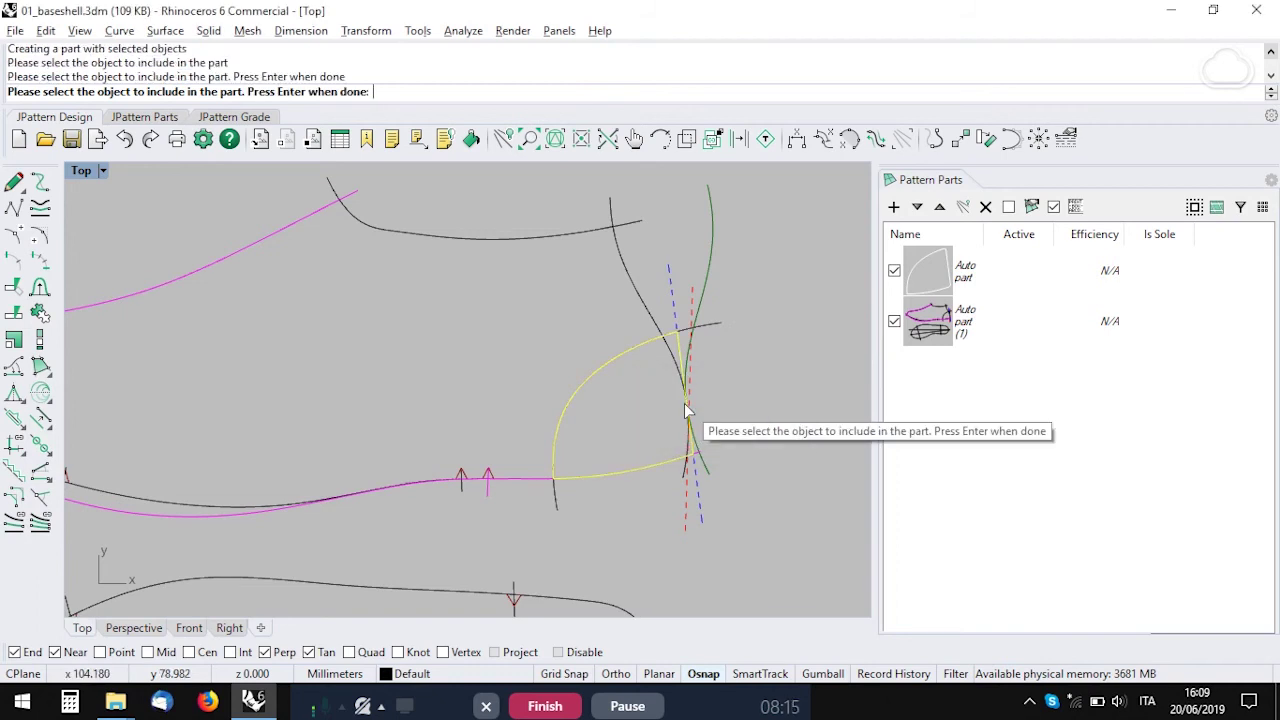
left_click(368, 498)
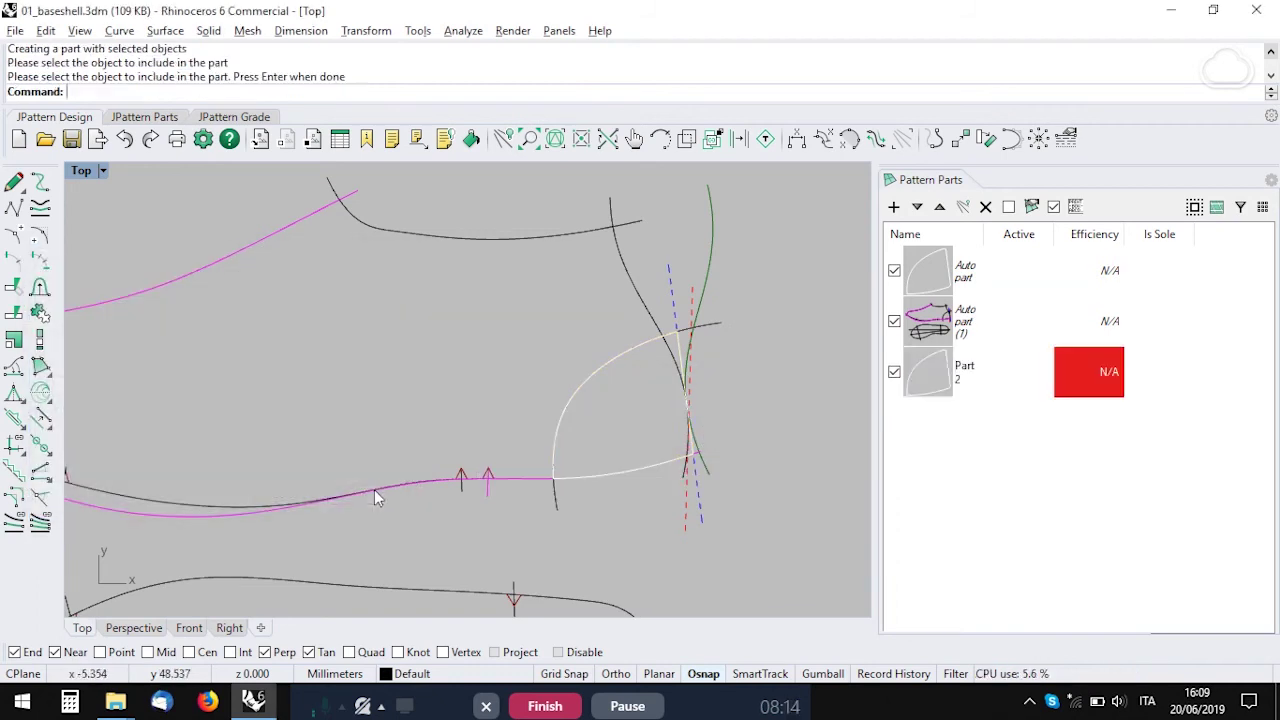
- Make Part 2 active and display its generating lines
double_click(923, 372)
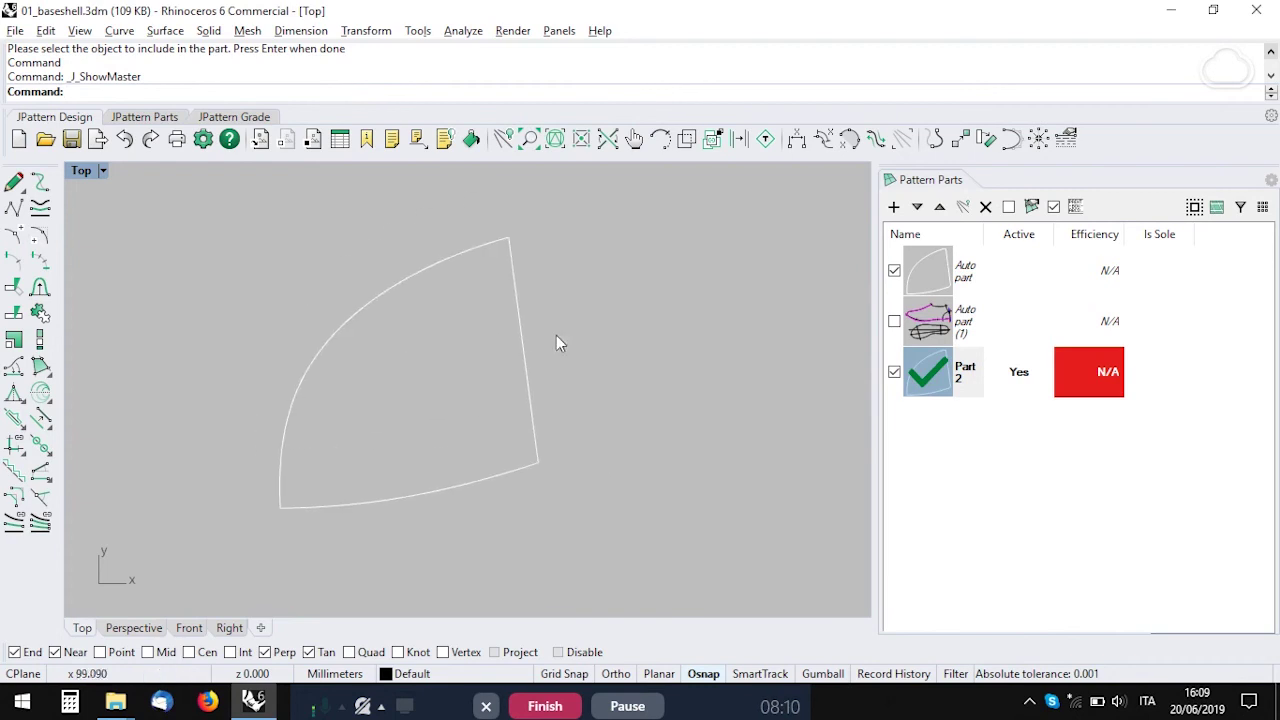
left_click(523, 357)
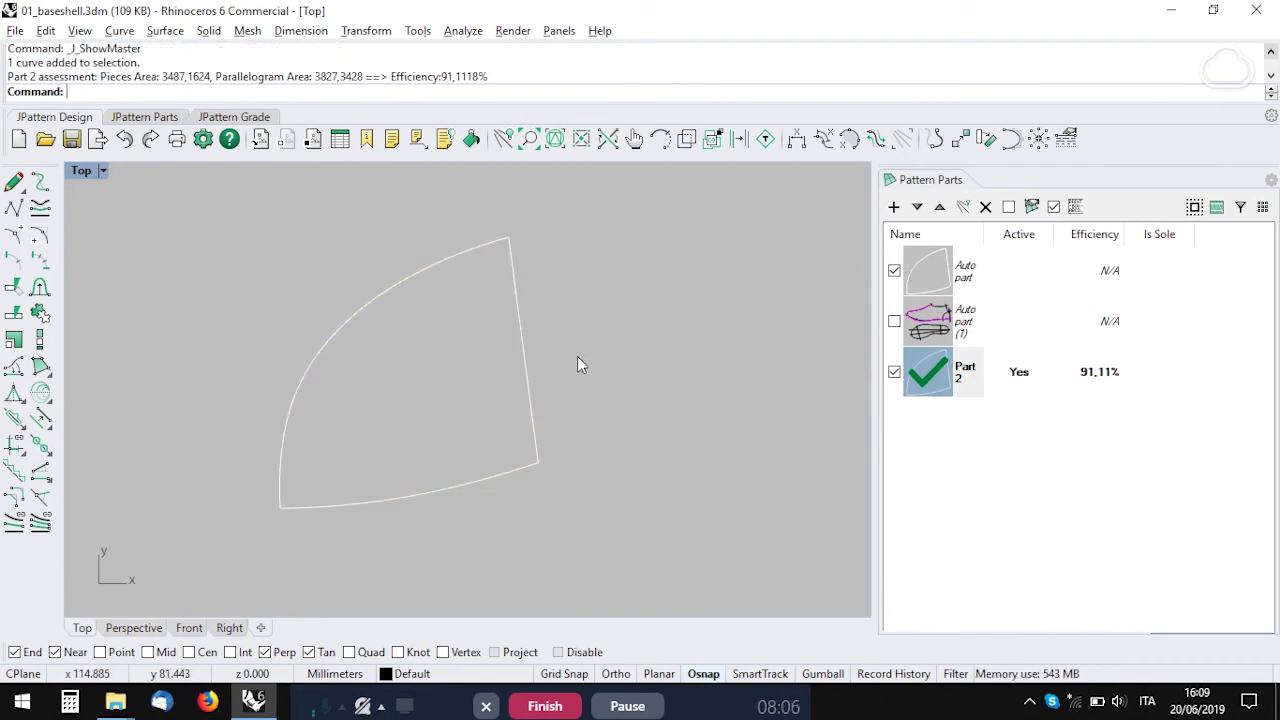
right_click_drag(588, 367, 628, 370)
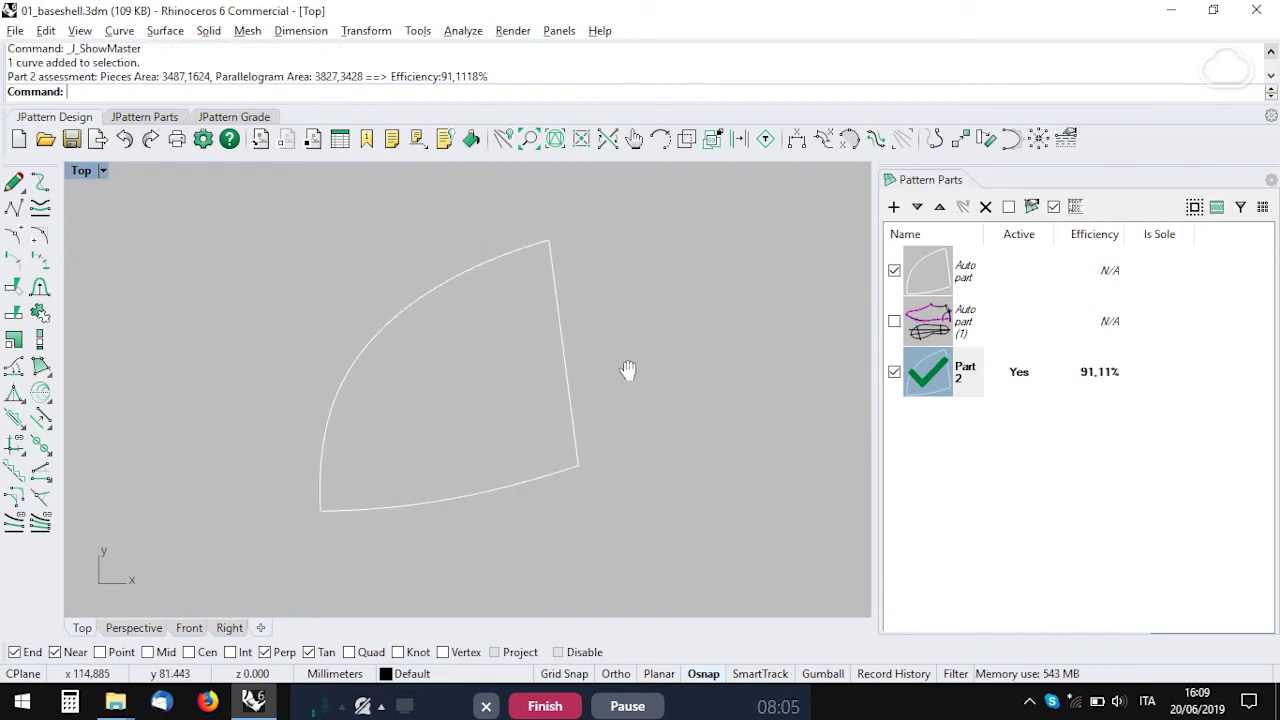
left_click(1016, 210)
scroll(328, 367, "down", 3)
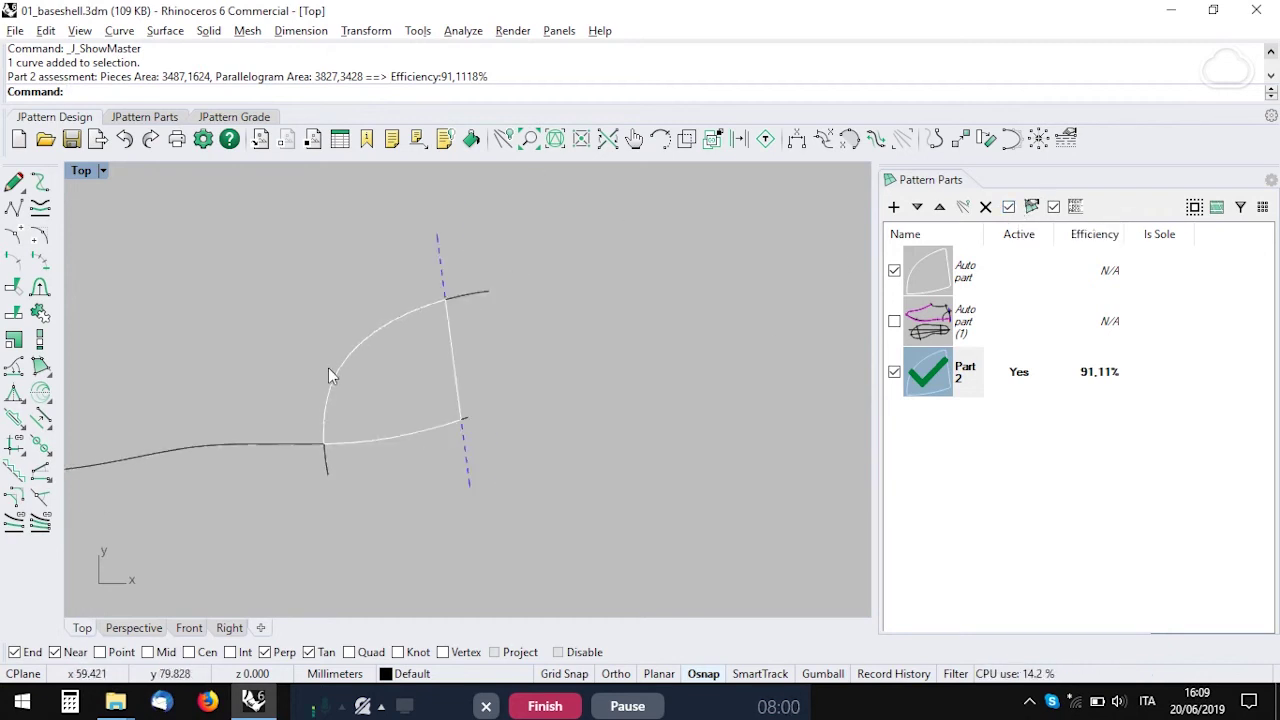
right_click_drag(330, 370, 574, 363)
scroll(577, 366, "down", 3)
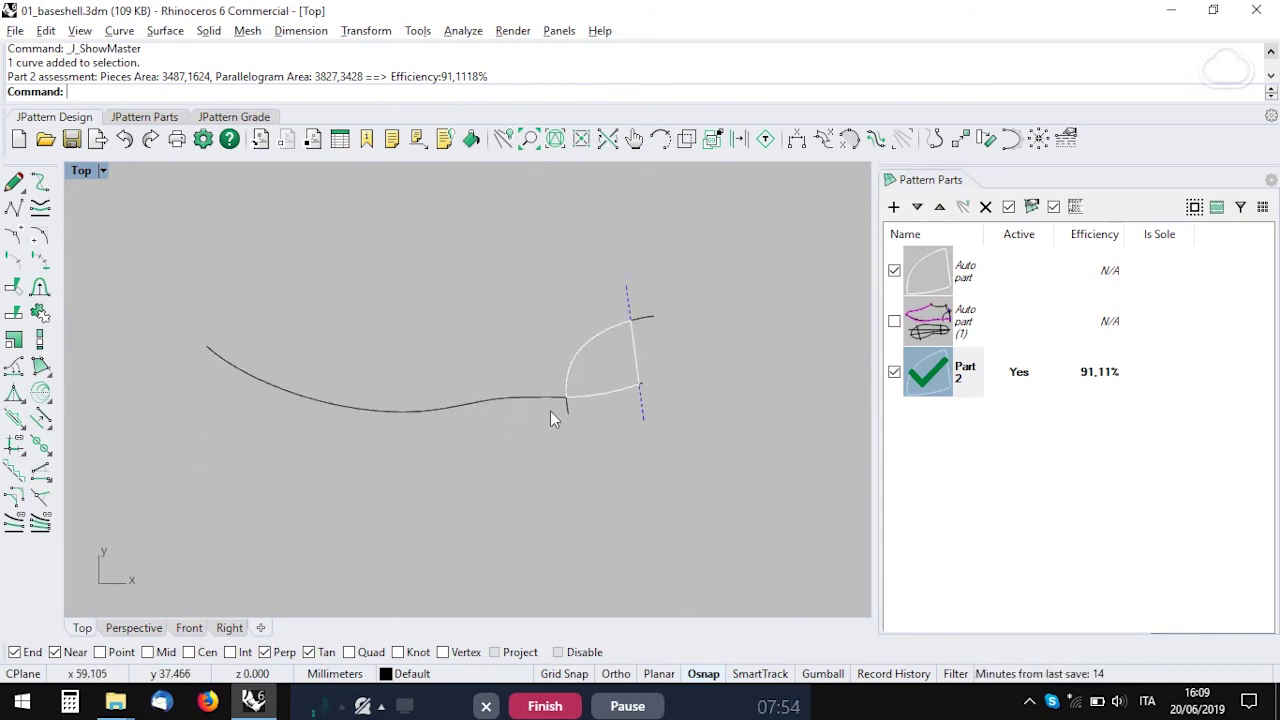
- Drag the dashed generating line's lower endpoint so it runs straight and vertical, then hide the lines
double_click(646, 404)
left_click(643, 421)
mouse_move(636, 420)
left_mouse_down()
mouse_move(614, 418)
mouse_move(623, 424)
left_mouse_up()
scroll(630, 417, "up", 3)
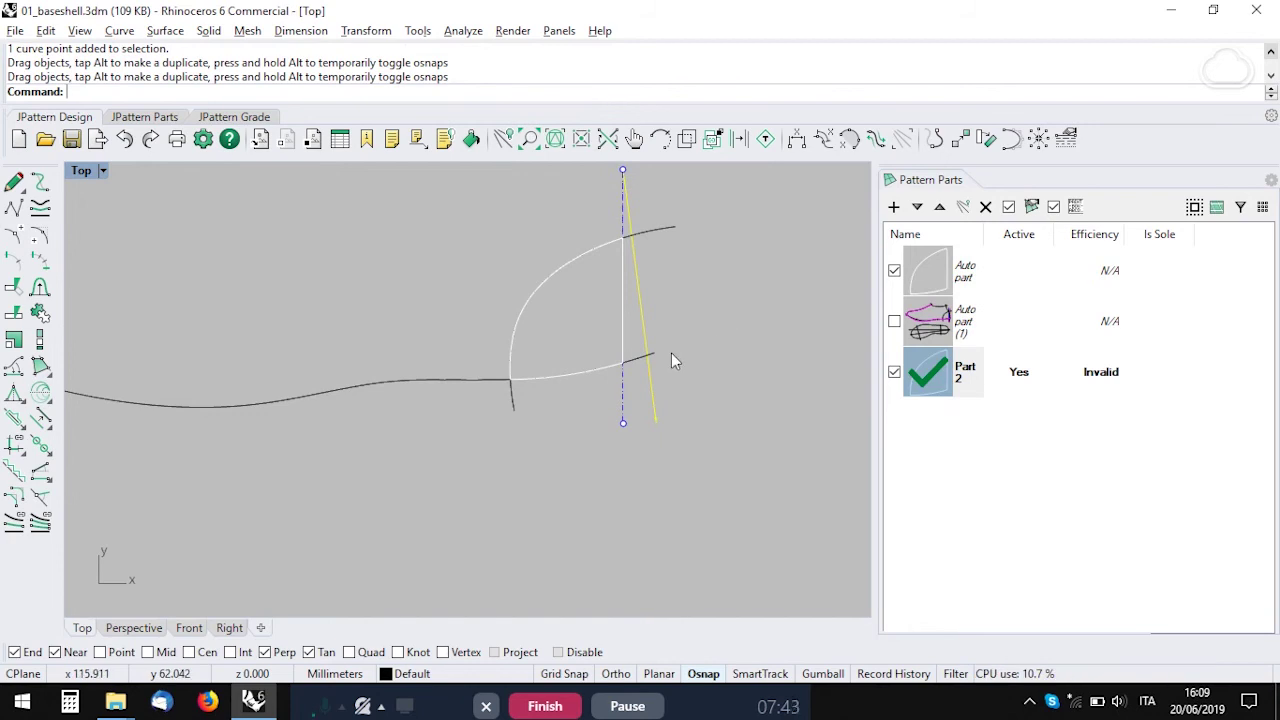
right_click_drag(671, 353, 659, 460)
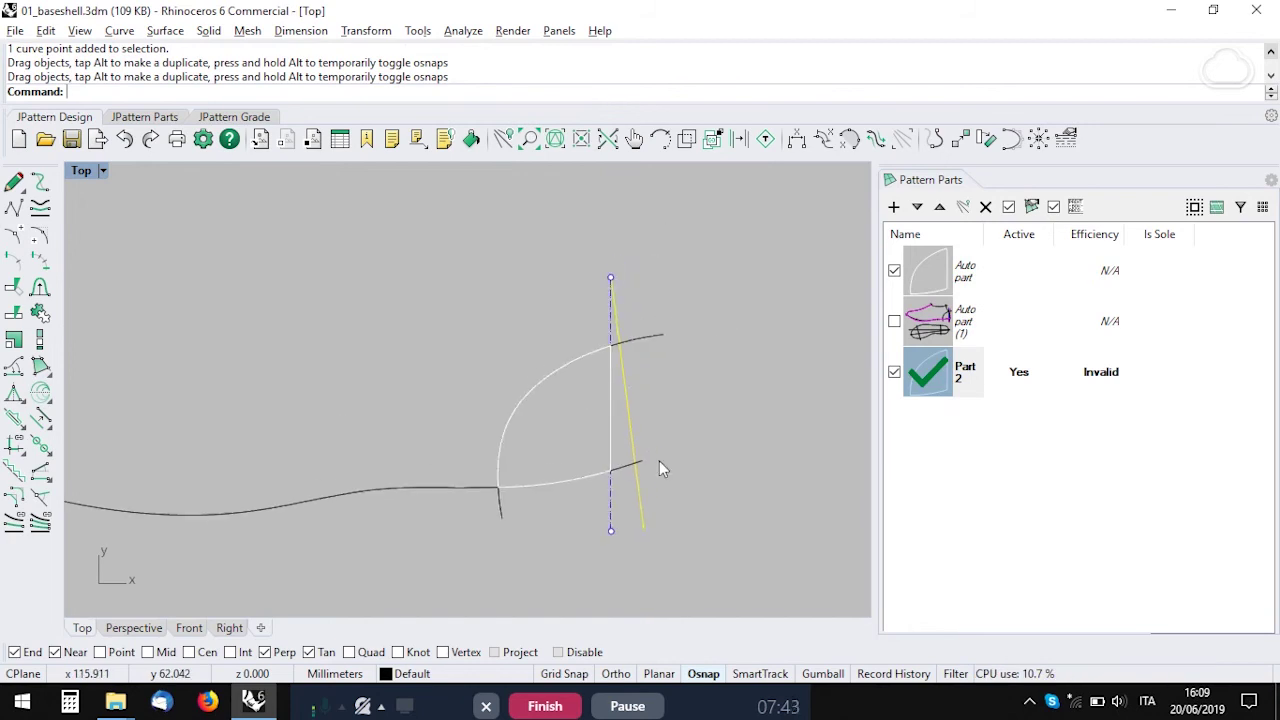
left_click(1008, 206)
- Show the Auto part (1) shoe curves again alongside Part 2
scroll(625, 450, "up", 2)
scroll(625, 443, "up", 2)
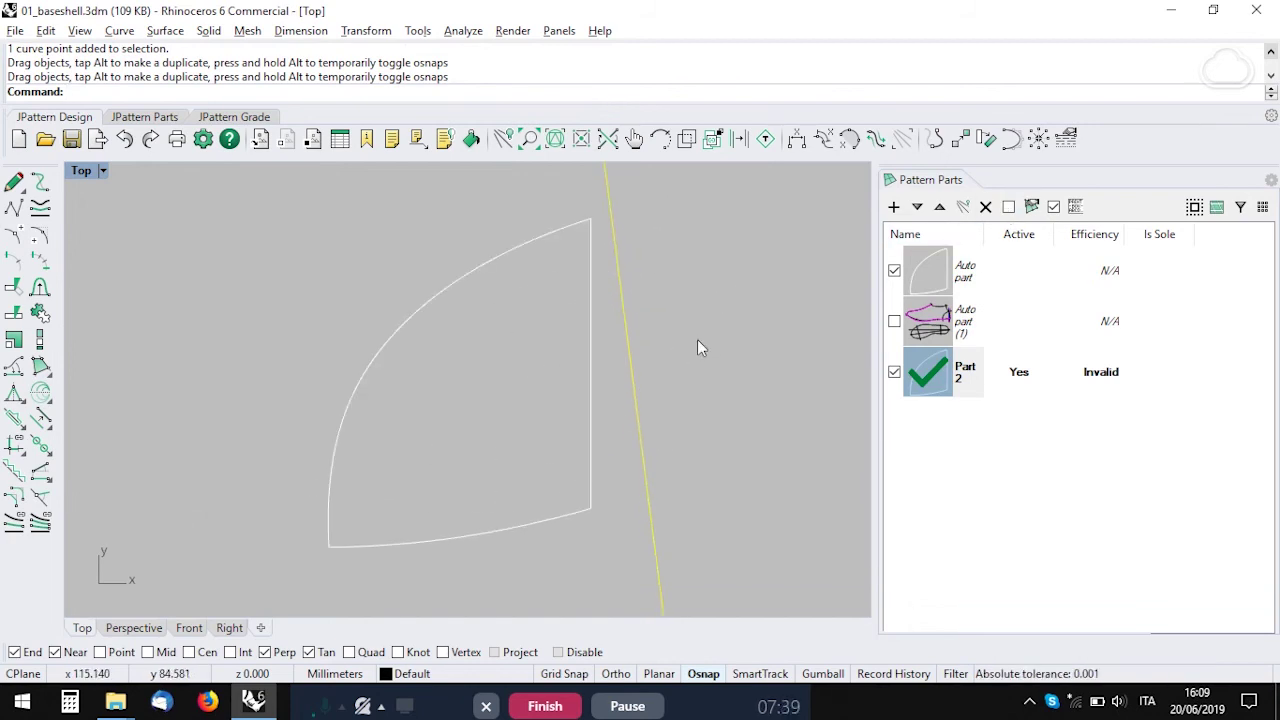
scroll(700, 347, "down", 1)
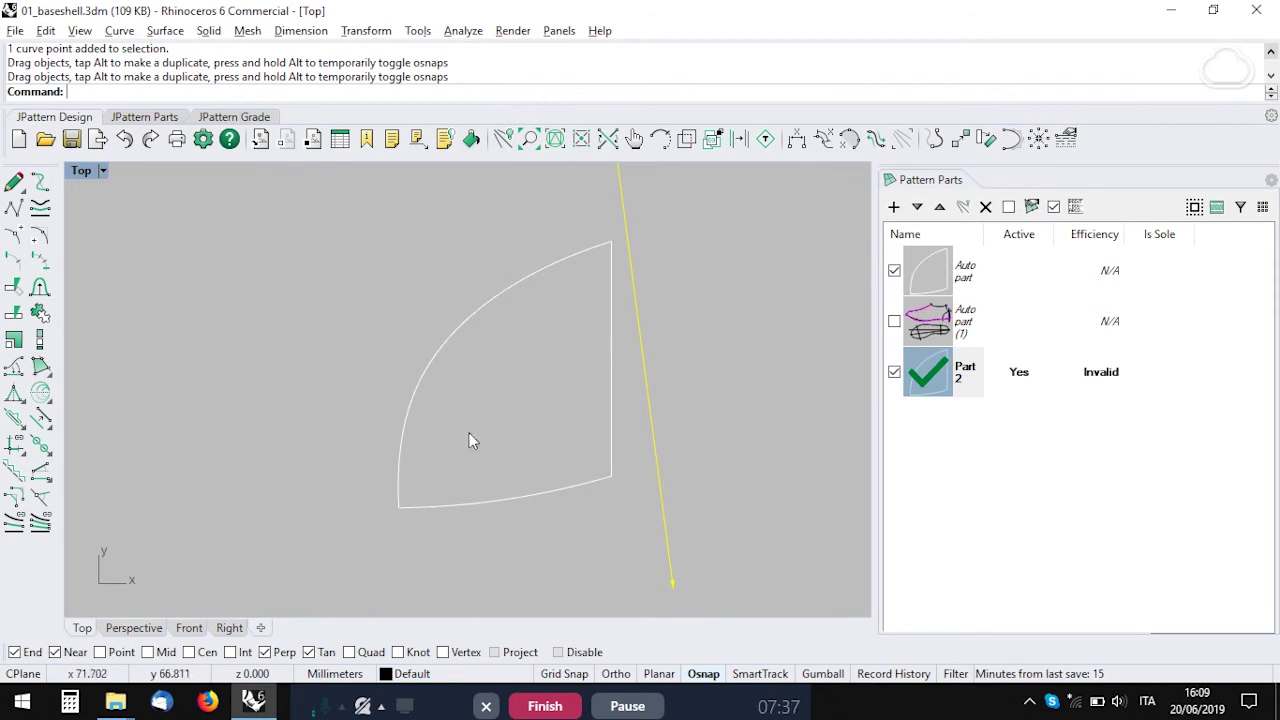
scroll(605, 348, "down", 2)
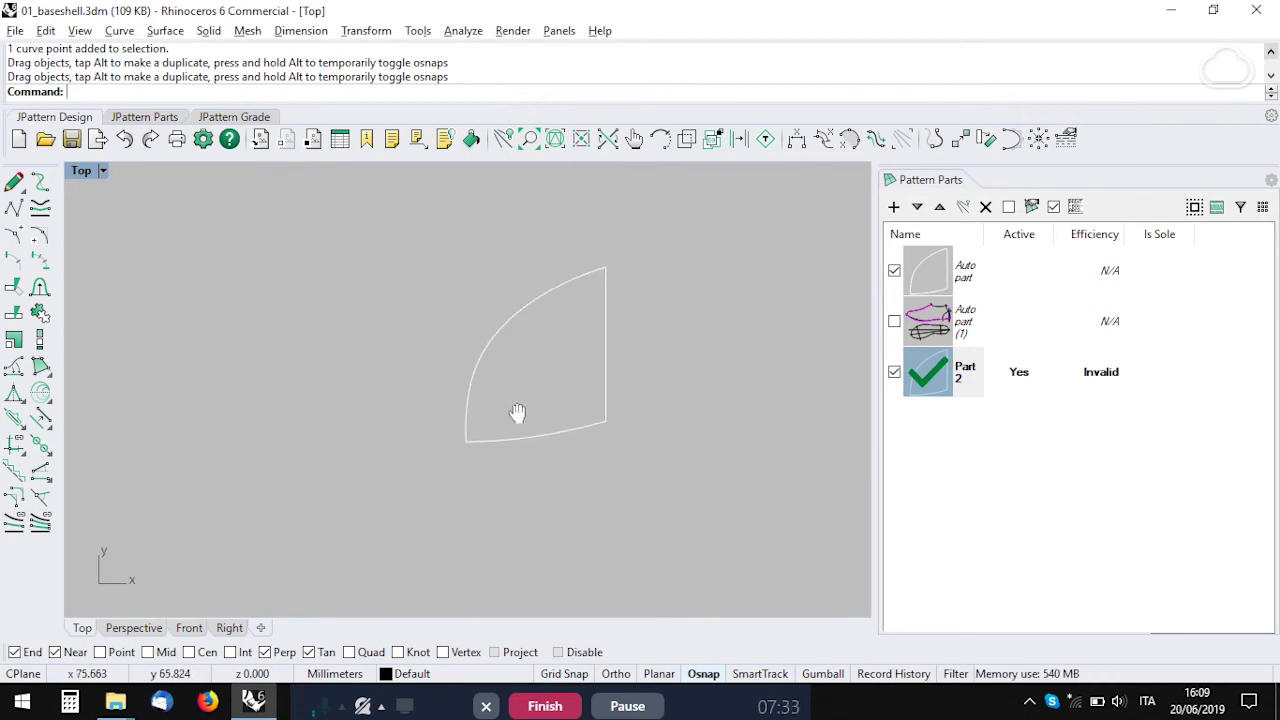
right_click_drag(517, 414, 492, 409)
left_click(894, 321)
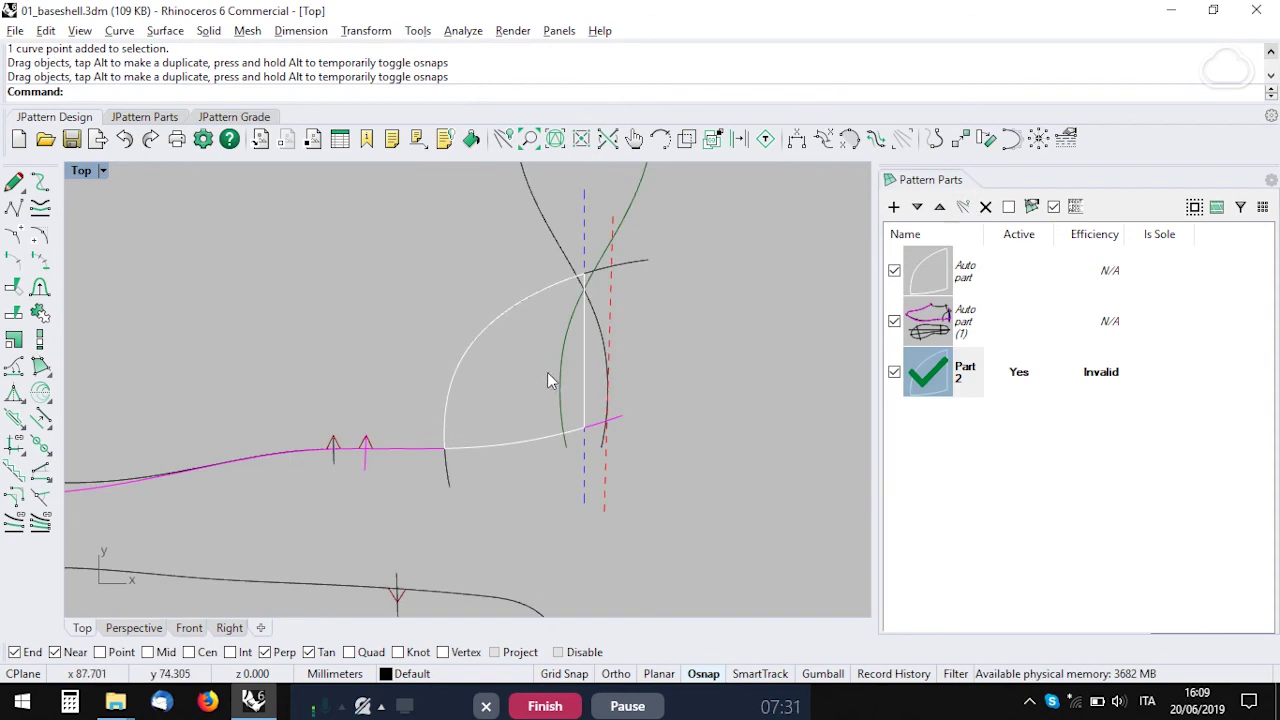
scroll(612, 360, "down", 2)
scroll(608, 398, "up", 2)
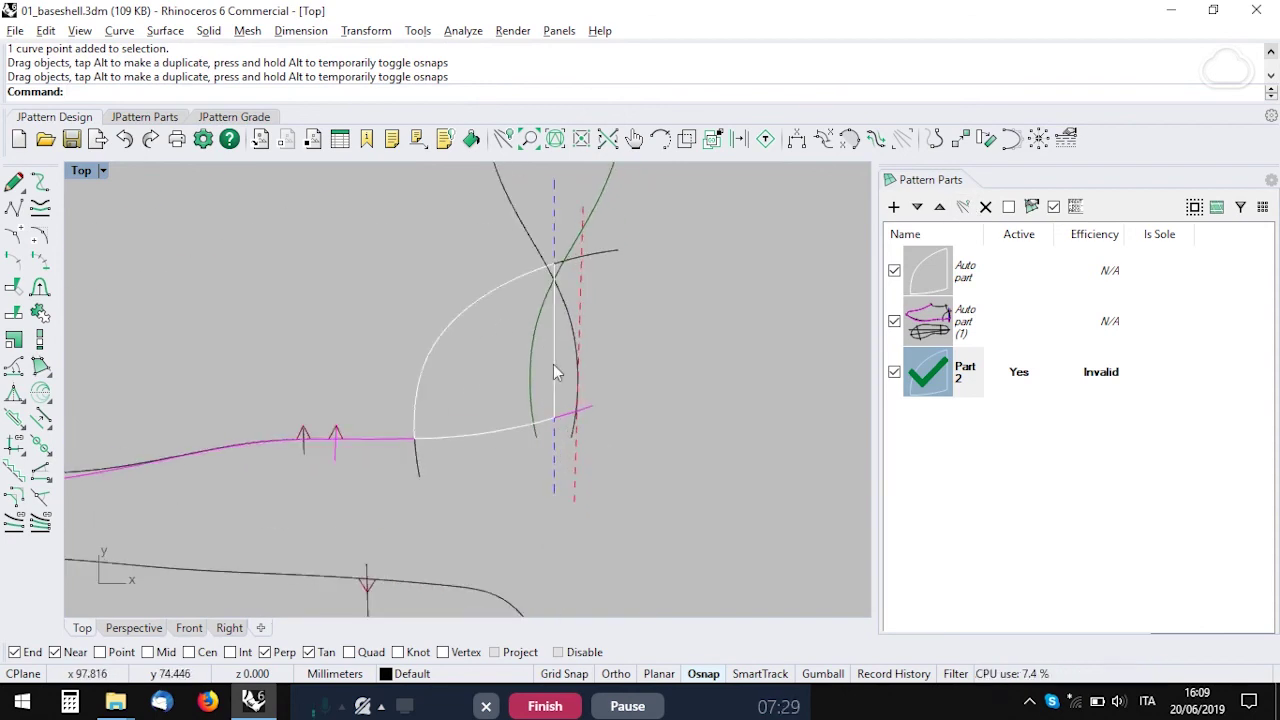
right_click_drag(620, 317, 680, 346)
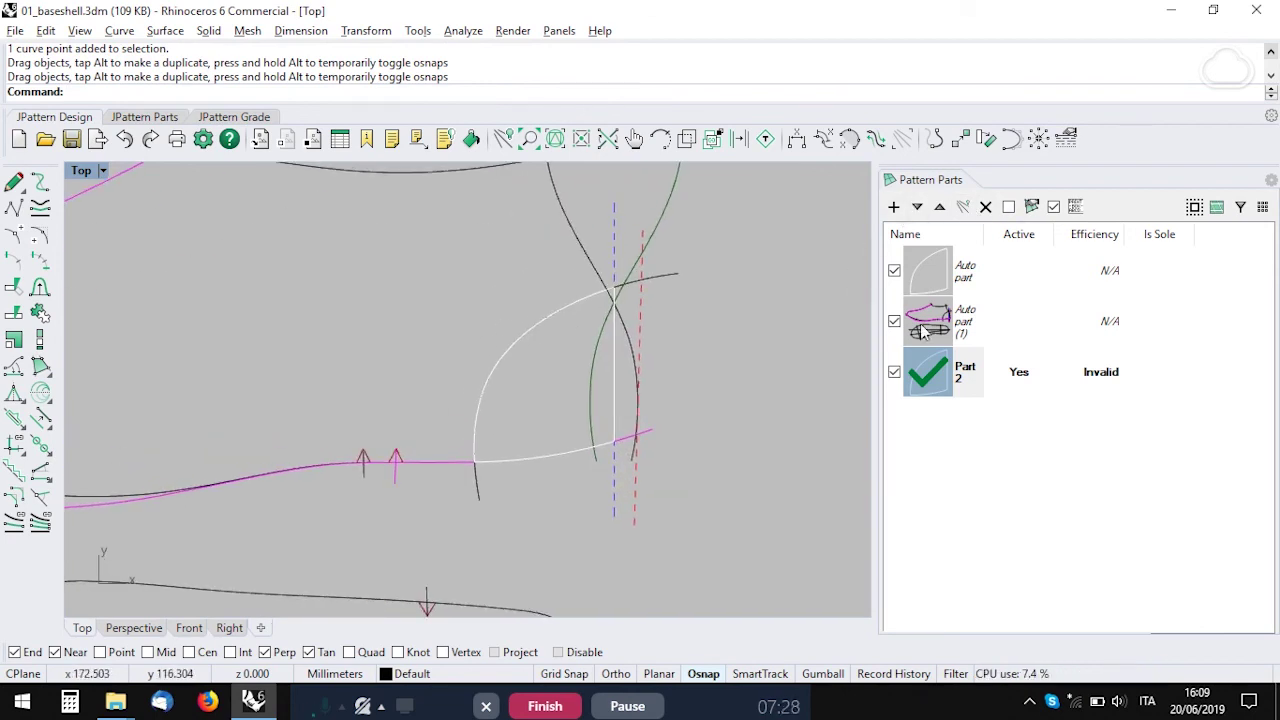
- Deactivate Part 2 and select the lower offset margin curve beneath the black outline
left_click(983, 445)
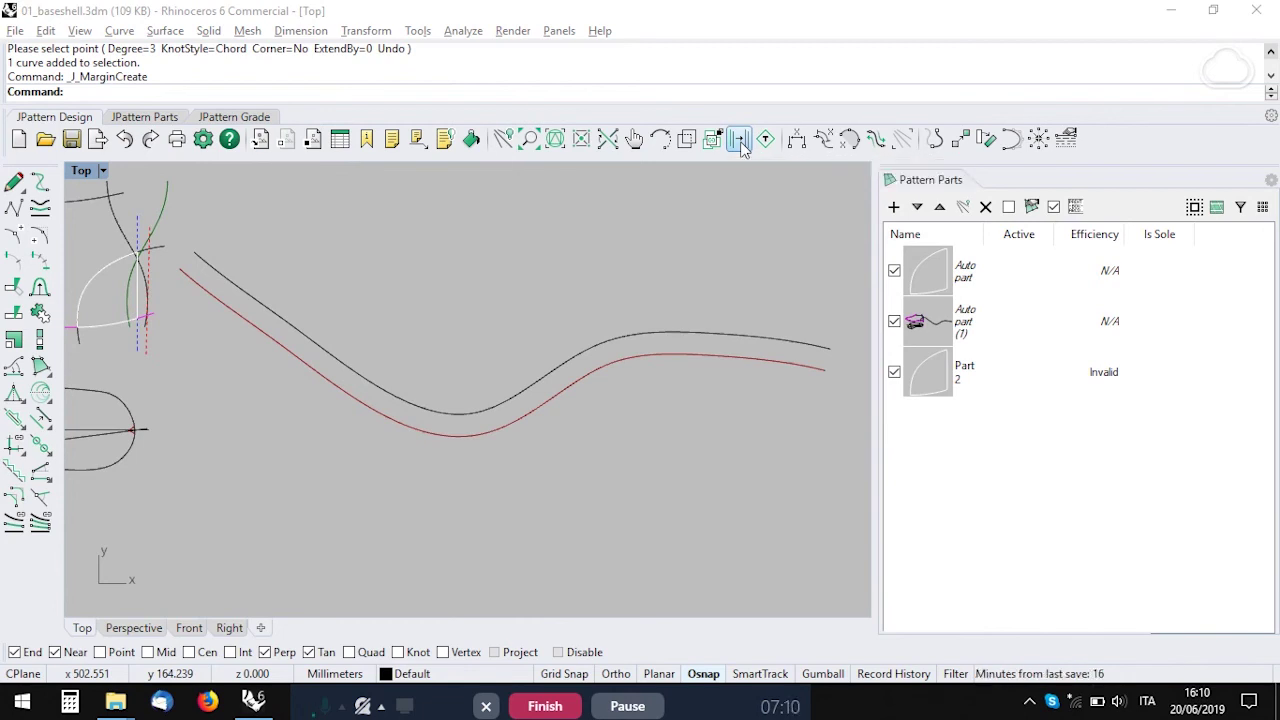
left_click(615, 363)
key("Escape")
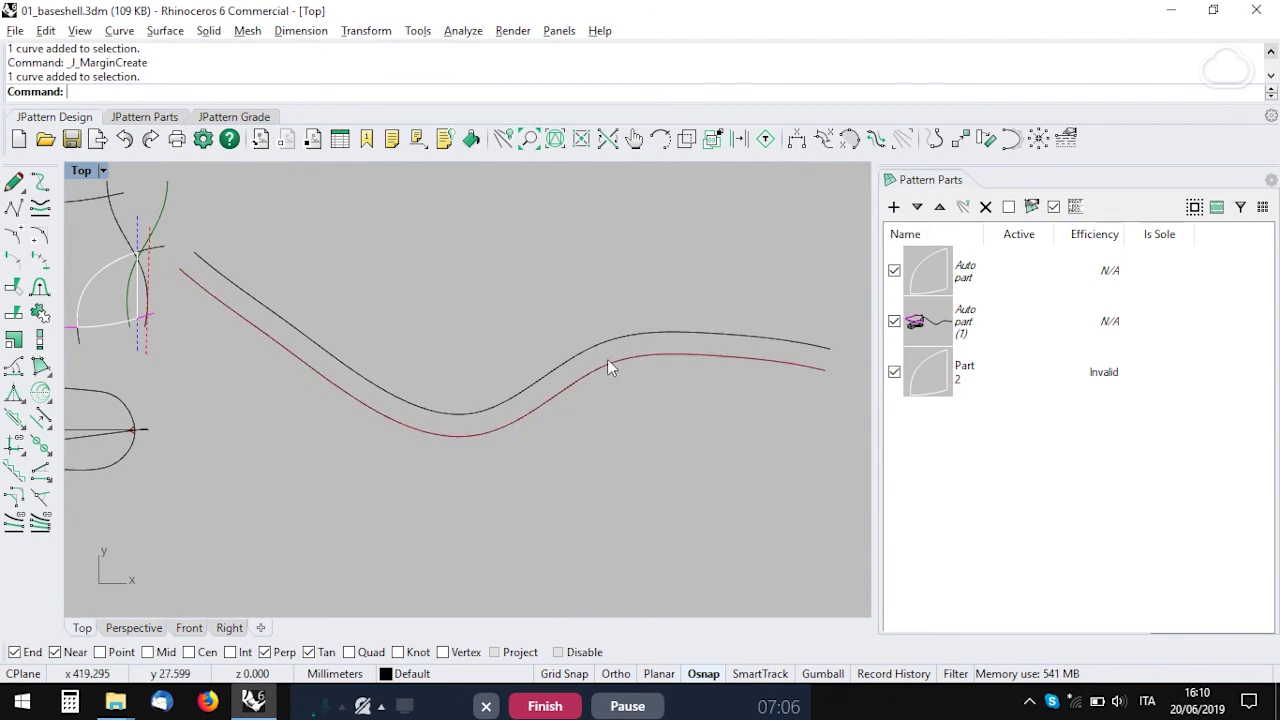
left_click(610, 364)
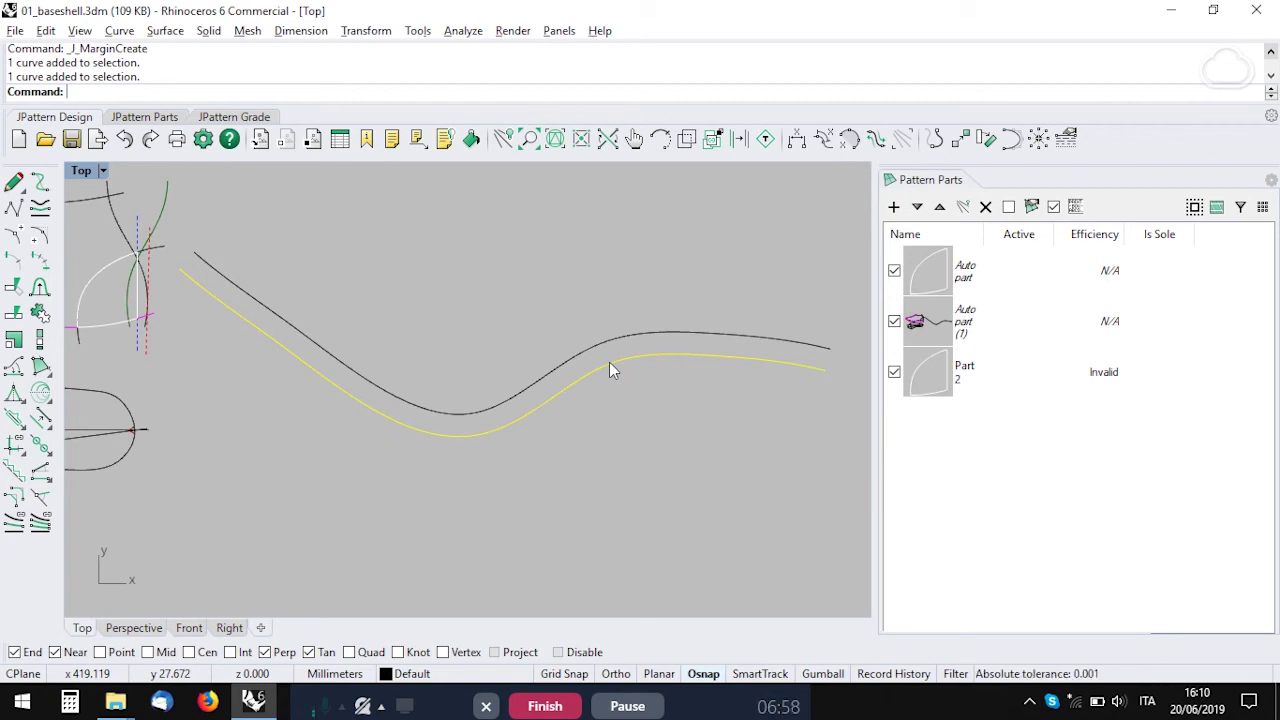
left_click(612, 362)
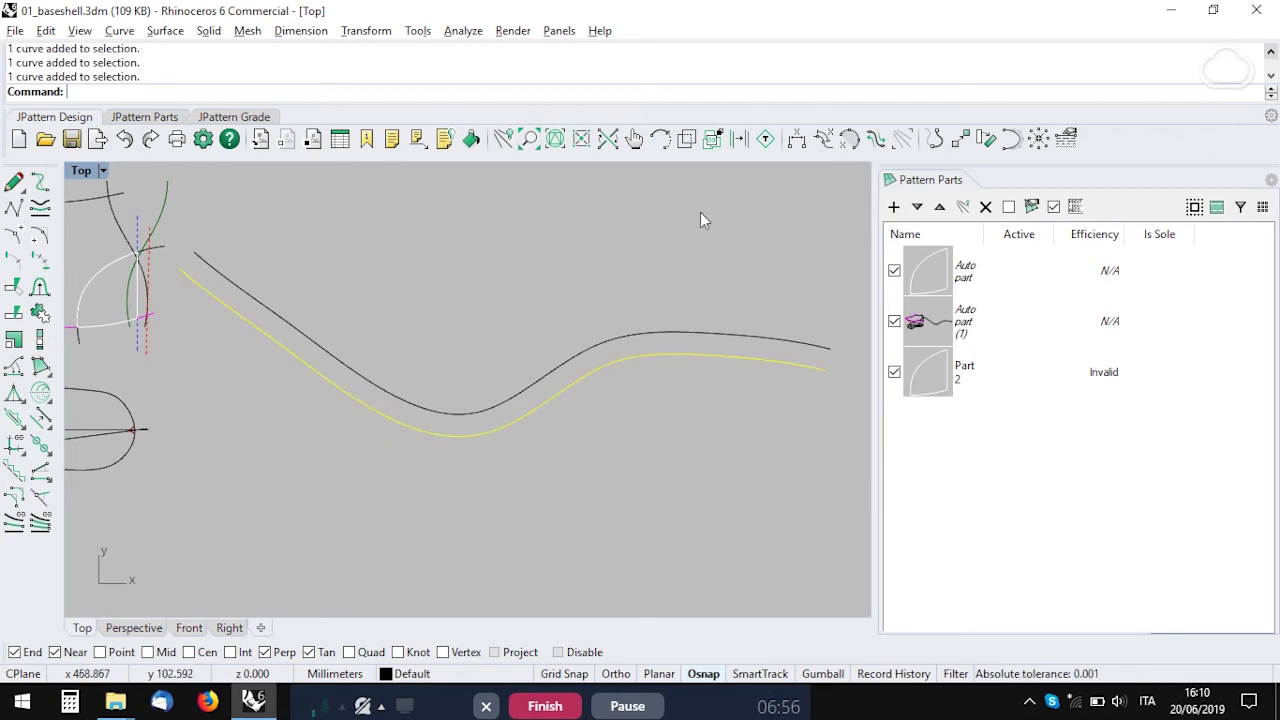
left_click(736, 141)
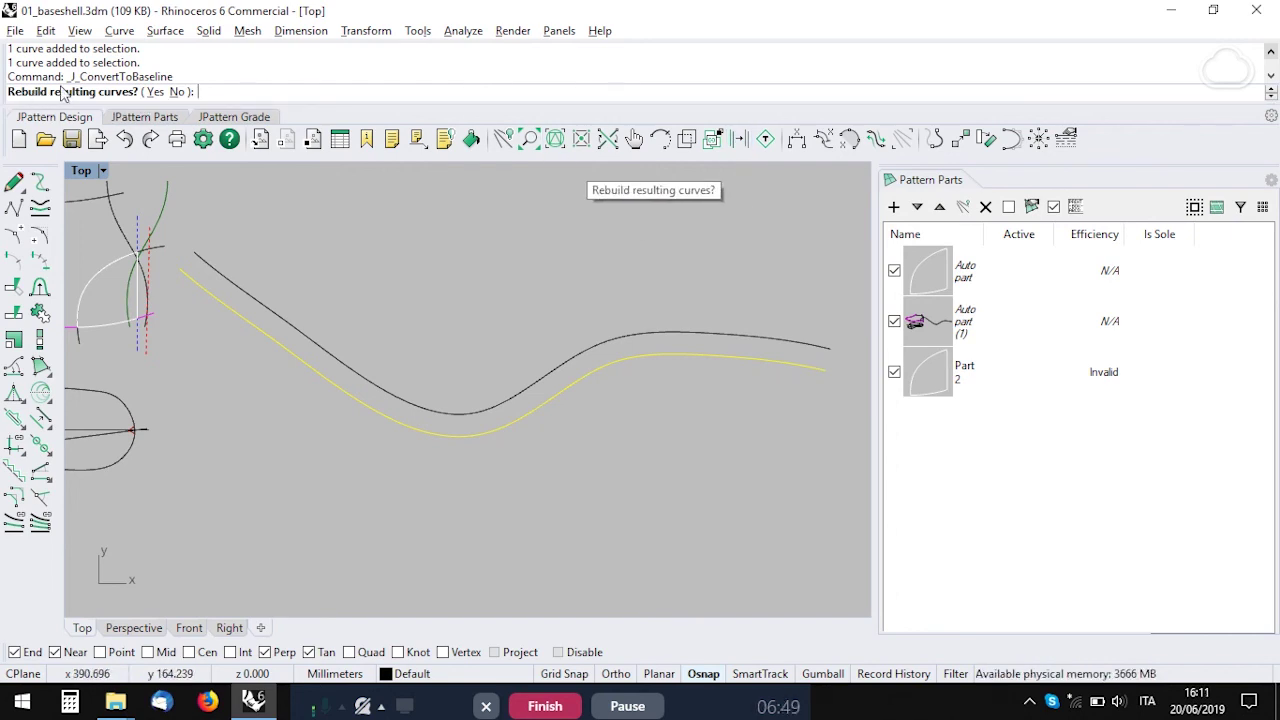
left_click(178, 92)
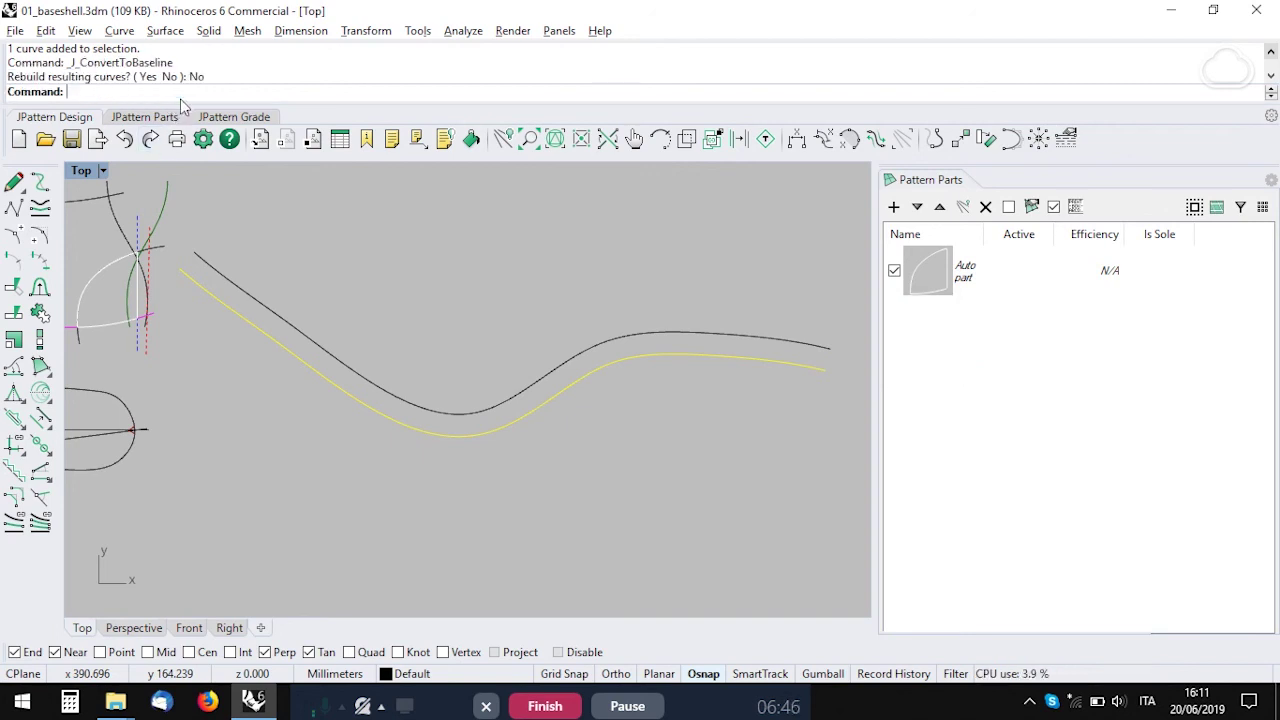
double_click(472, 434)
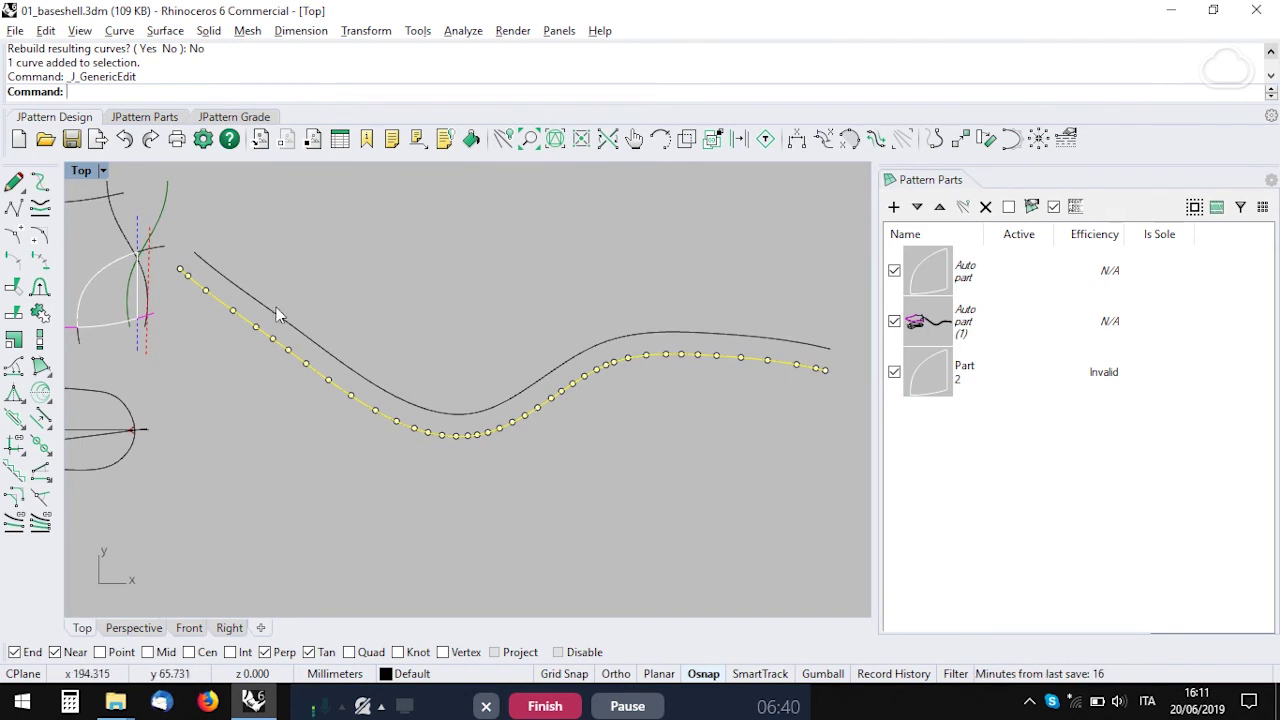
left_click(491, 462)
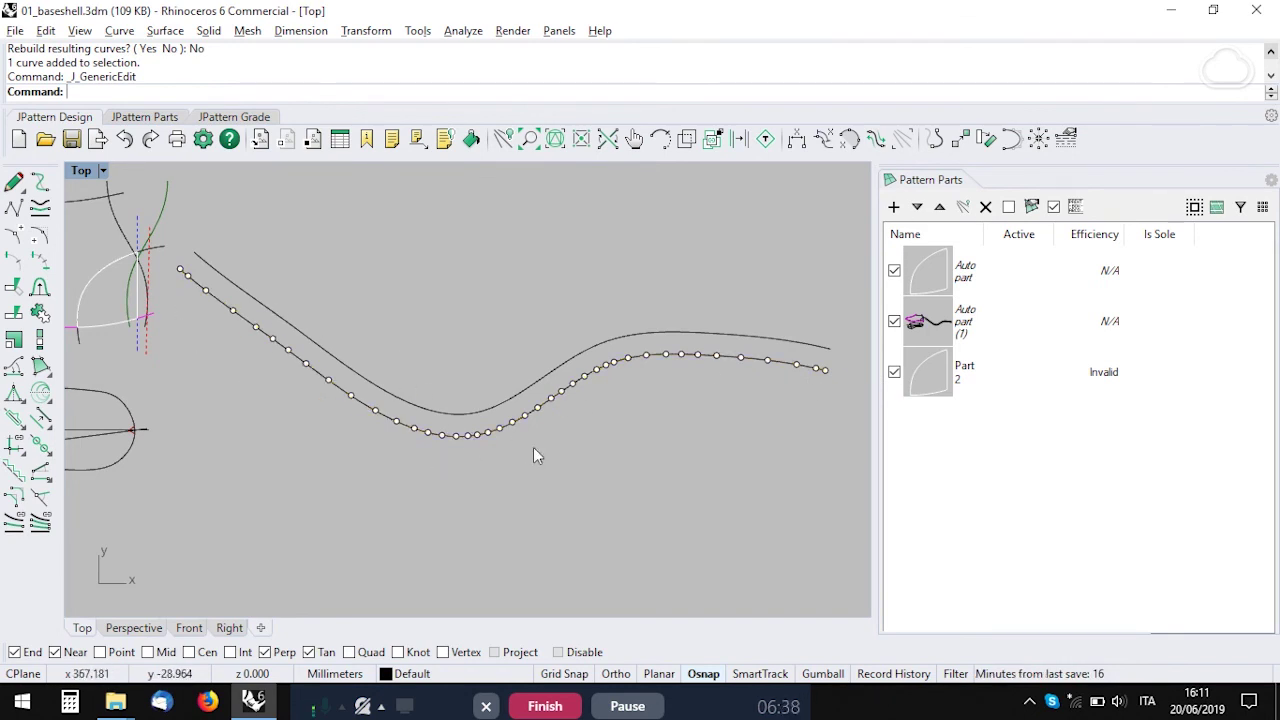
left_click(464, 412)
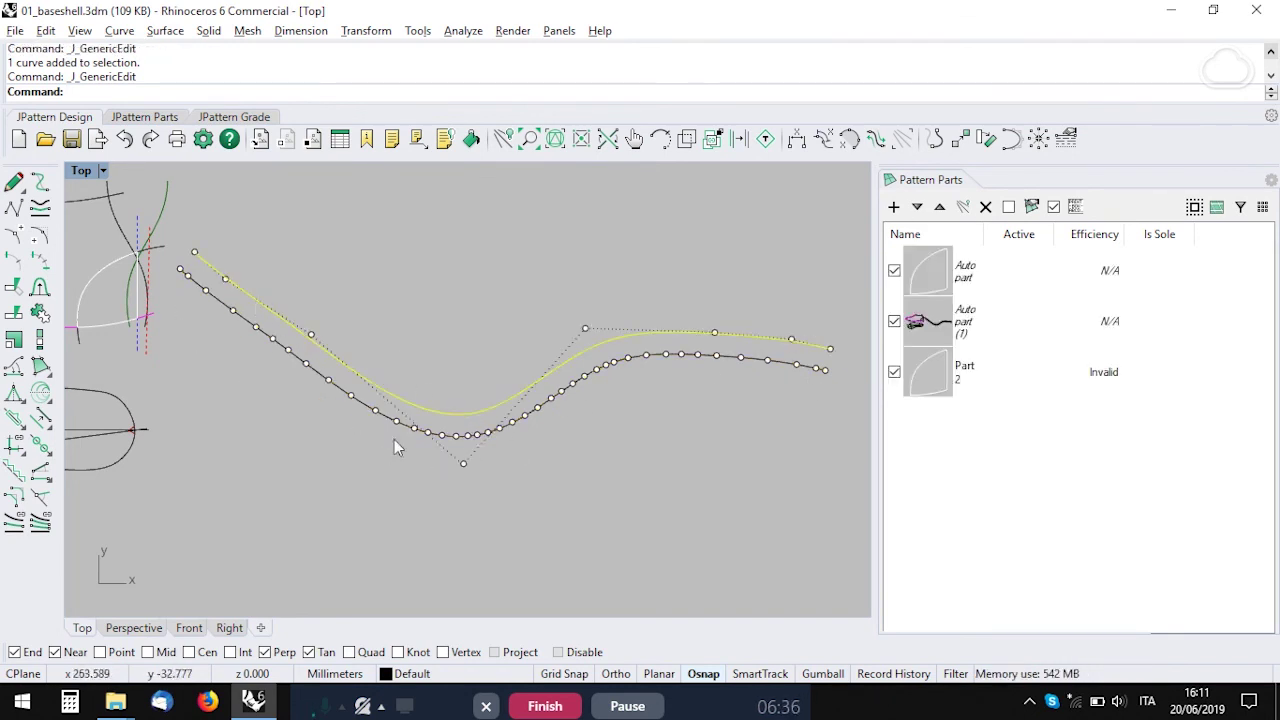
left_click(585, 287)
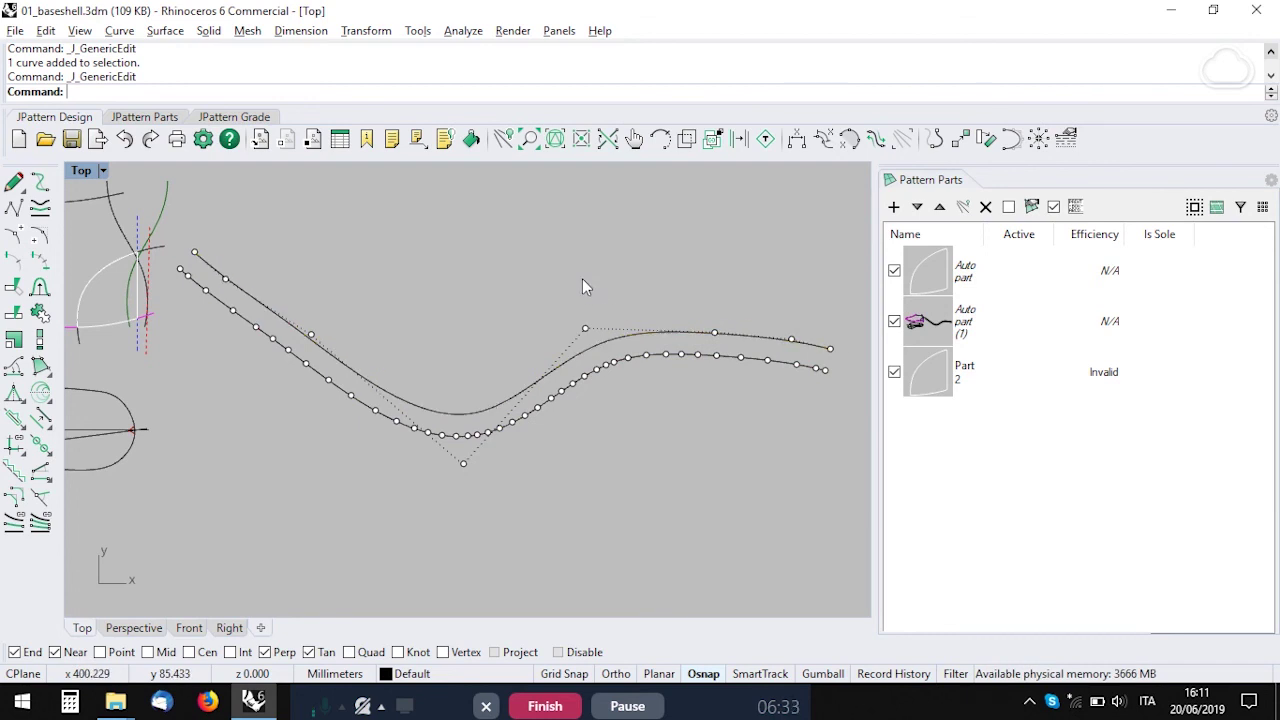
key("Escape")
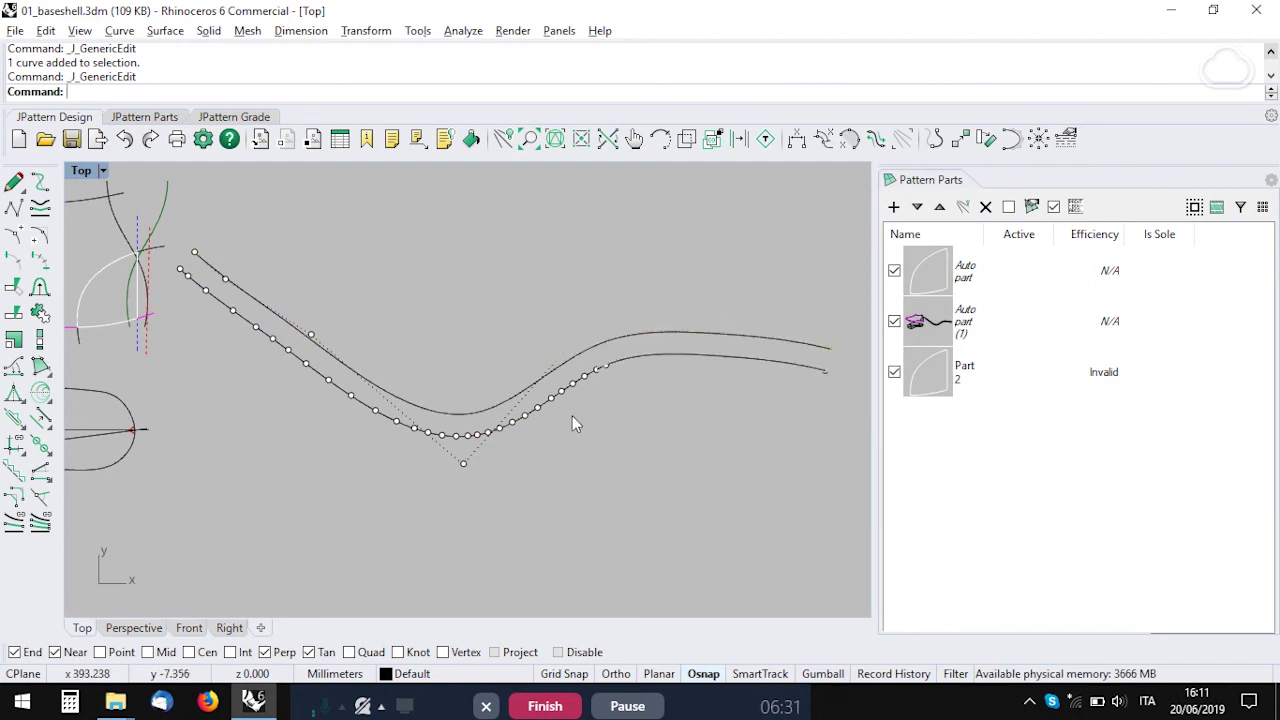
key("ctrl+z")
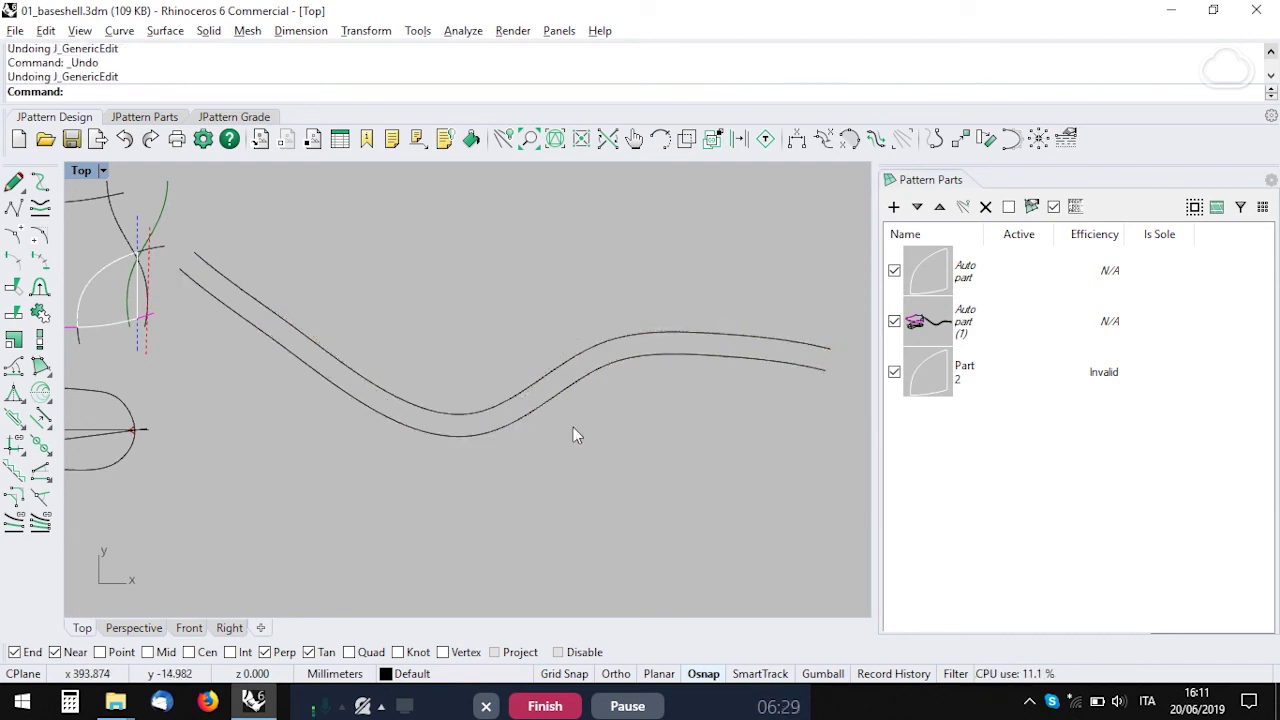
key("ctrl+z")
- Run J_ConvertToBaseline on the lower margin curve and choose to rebuild it
double_click(551, 406)
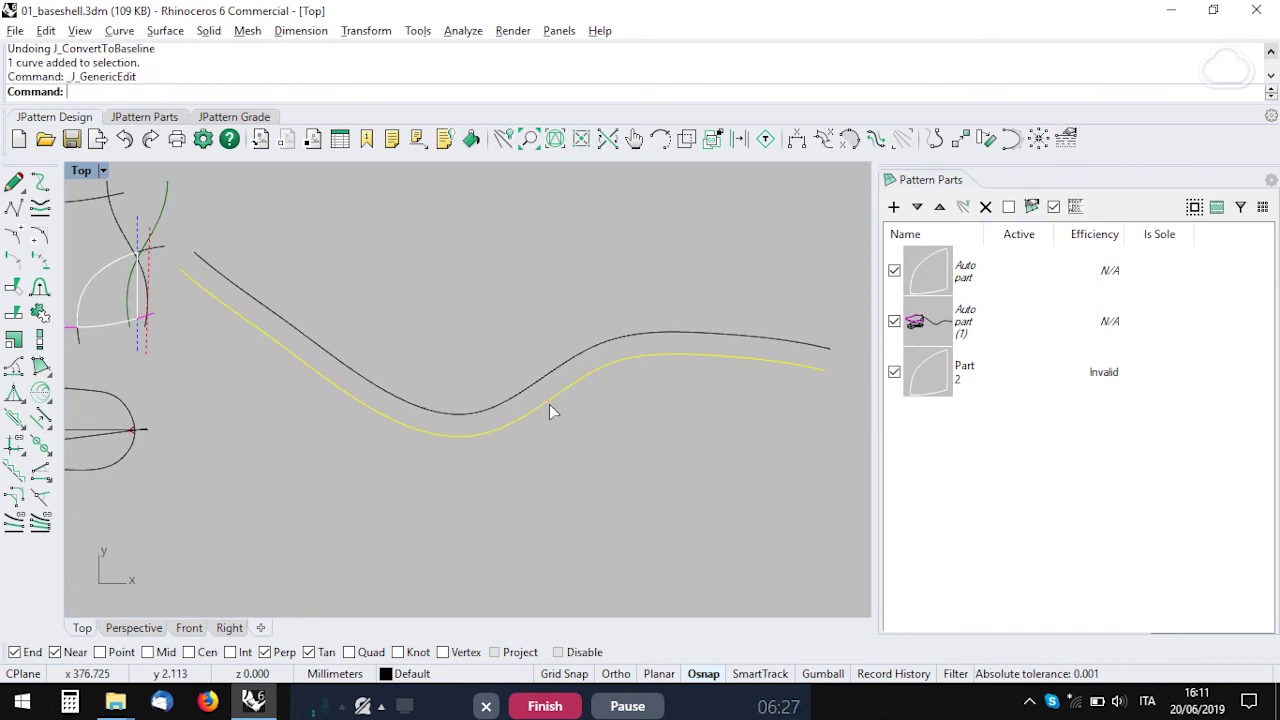
left_click(311, 293)
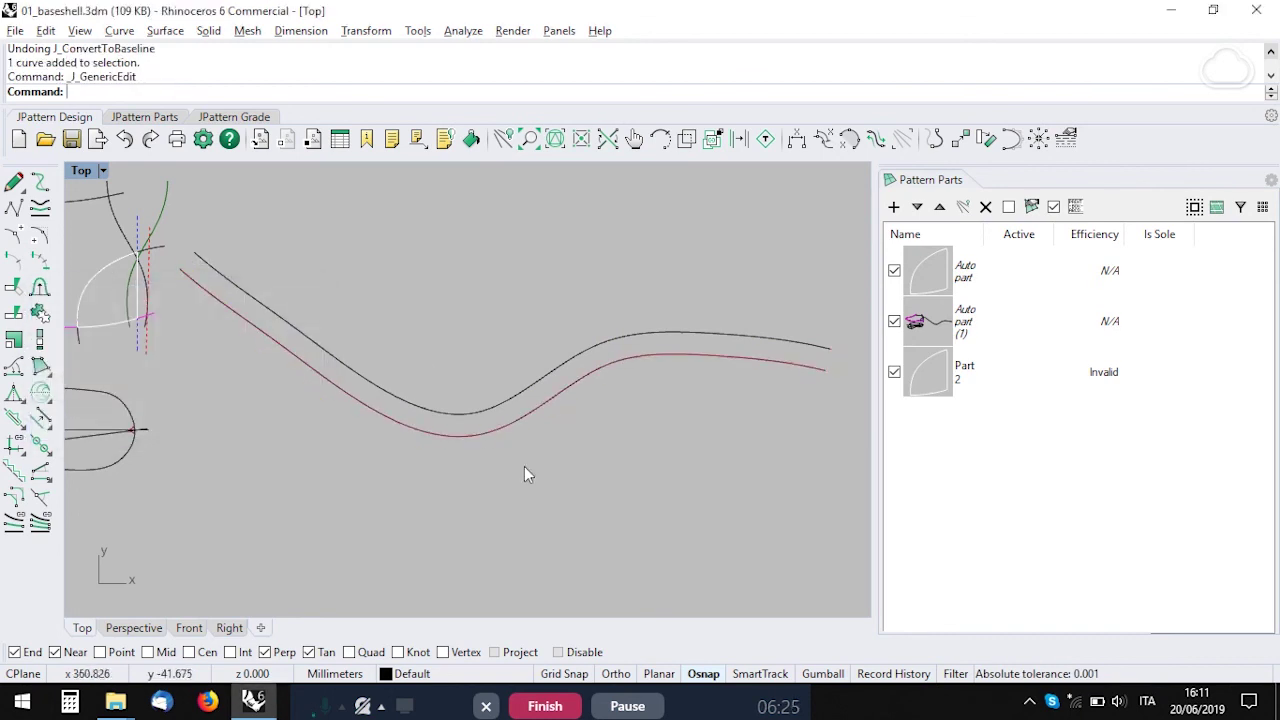
left_click(511, 425)
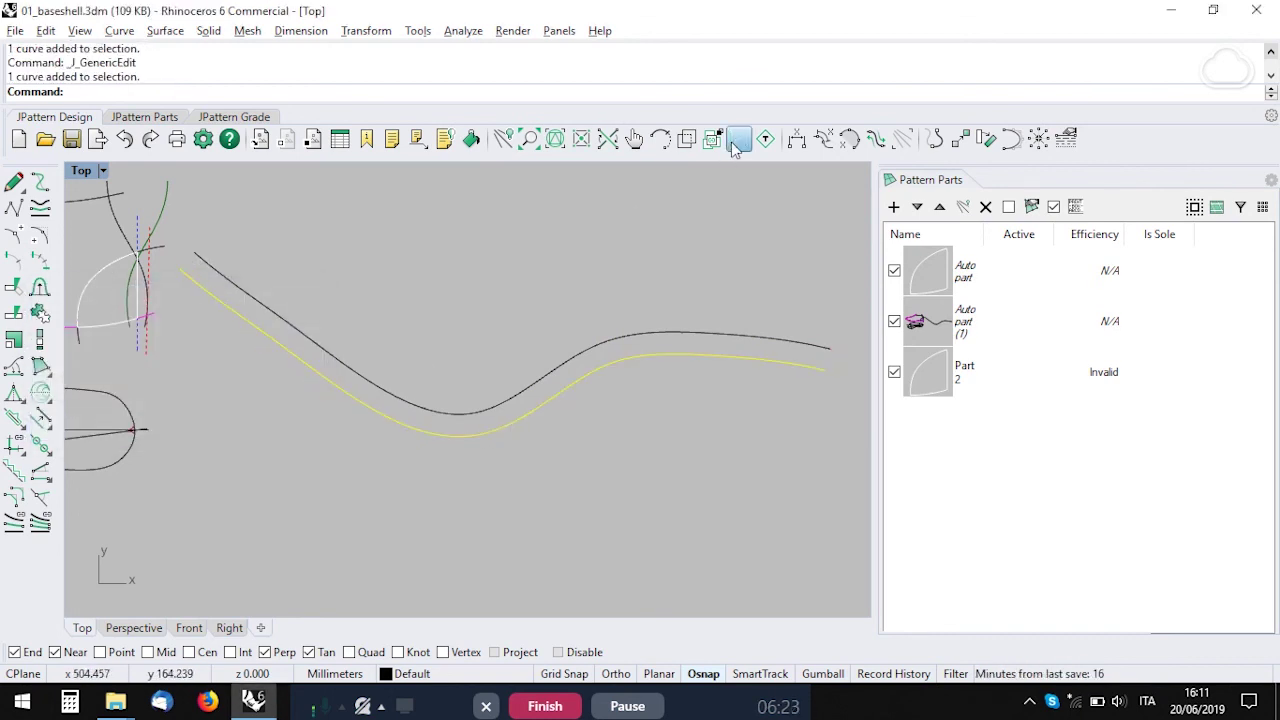
left_click(739, 139)
left_click(155, 92)
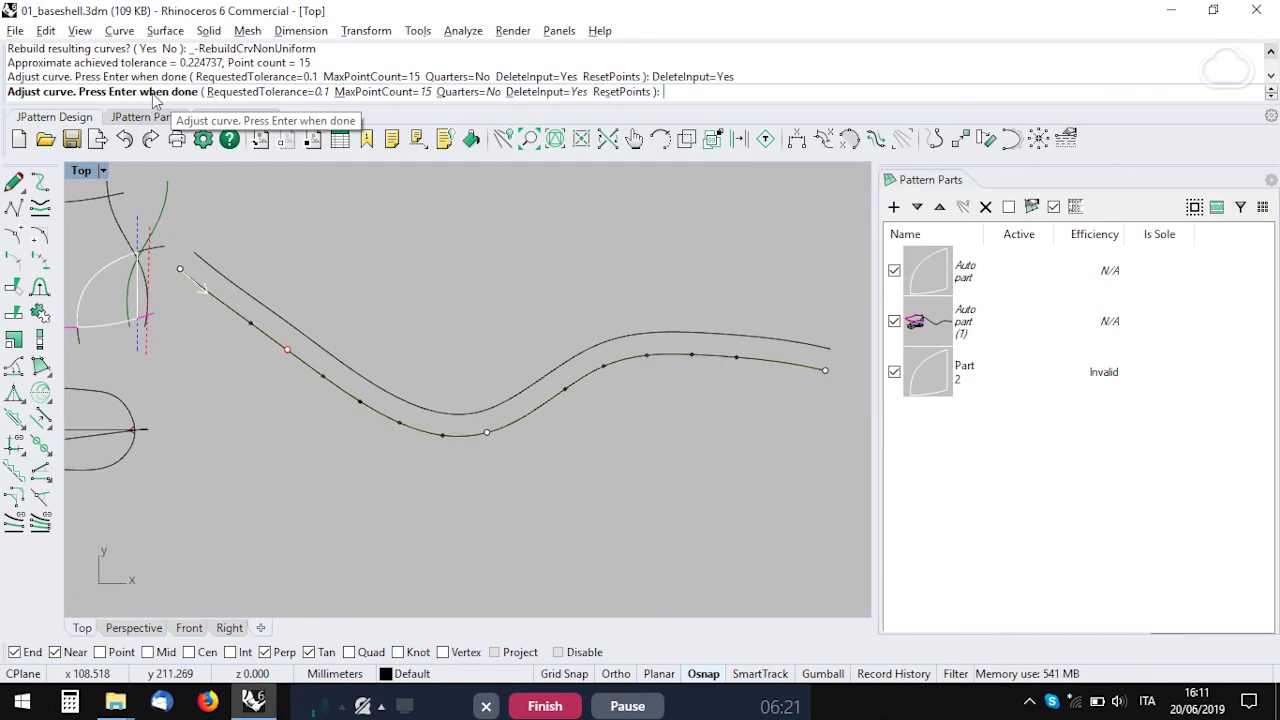
left_click(368, 447)
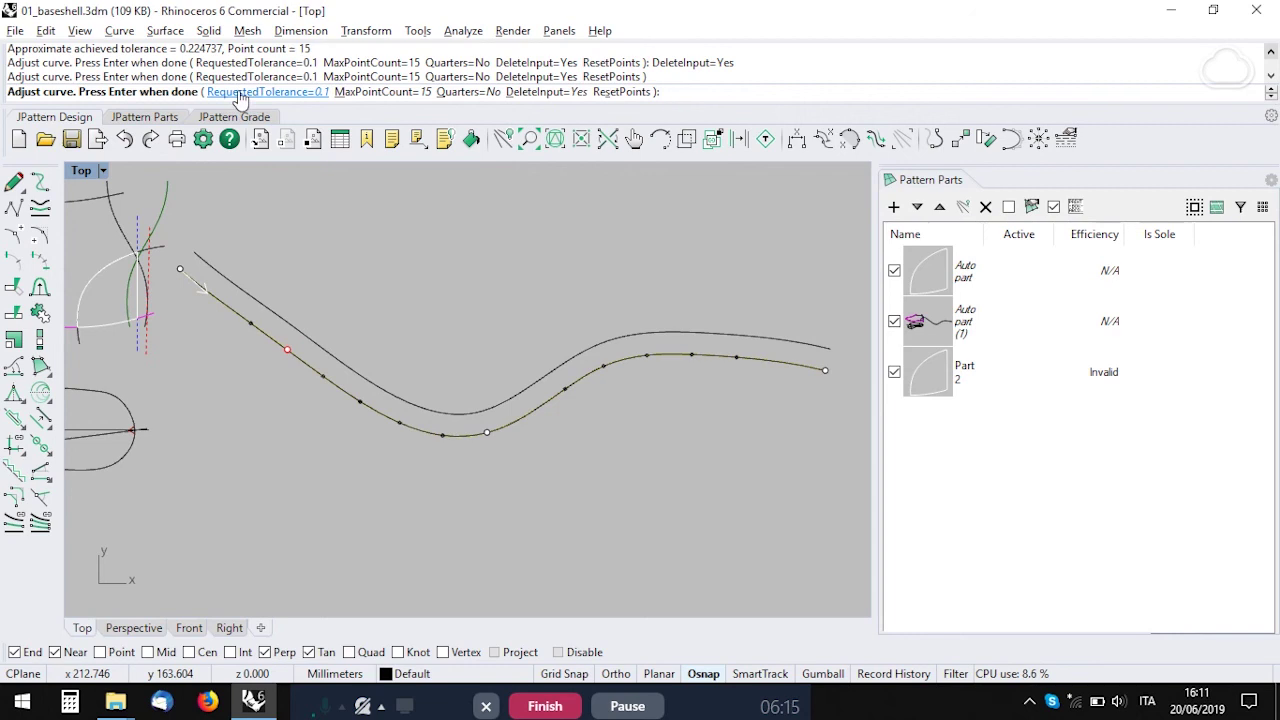
- Set the rebuild's requested tolerance to 0.2 and maximum point count to 8
left_click(309, 94)
type("0.2")
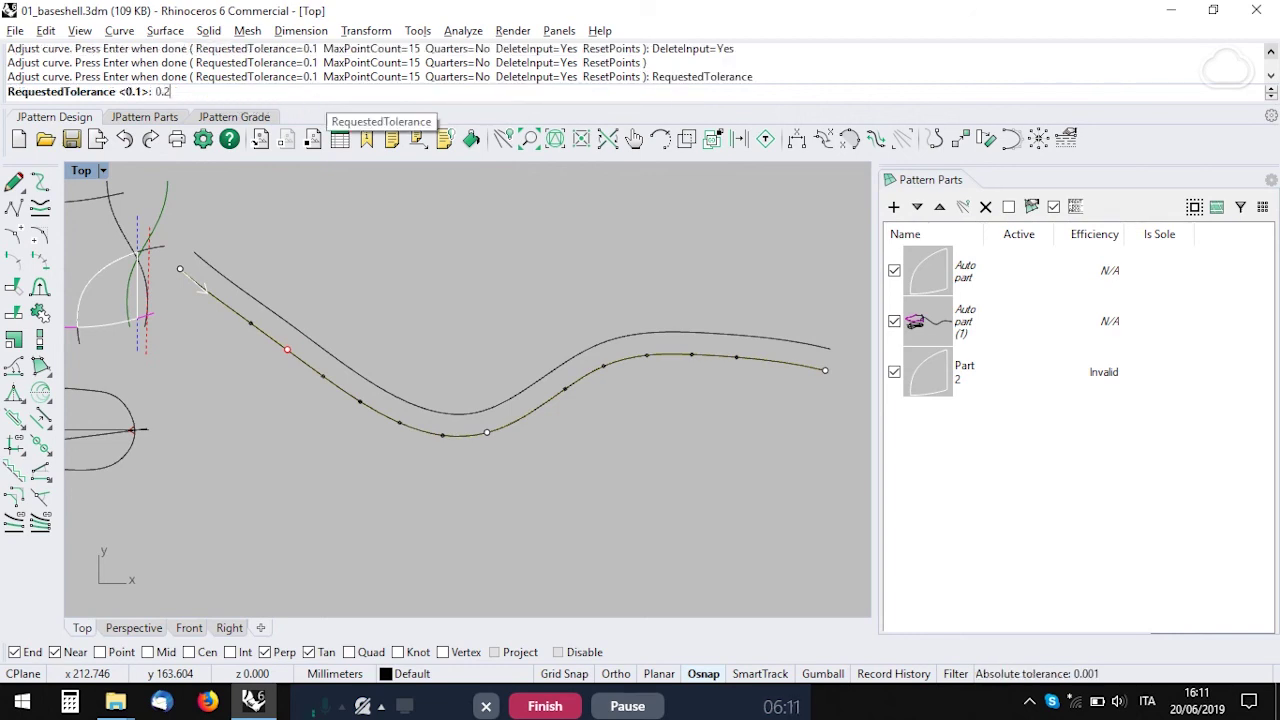
key("Return")
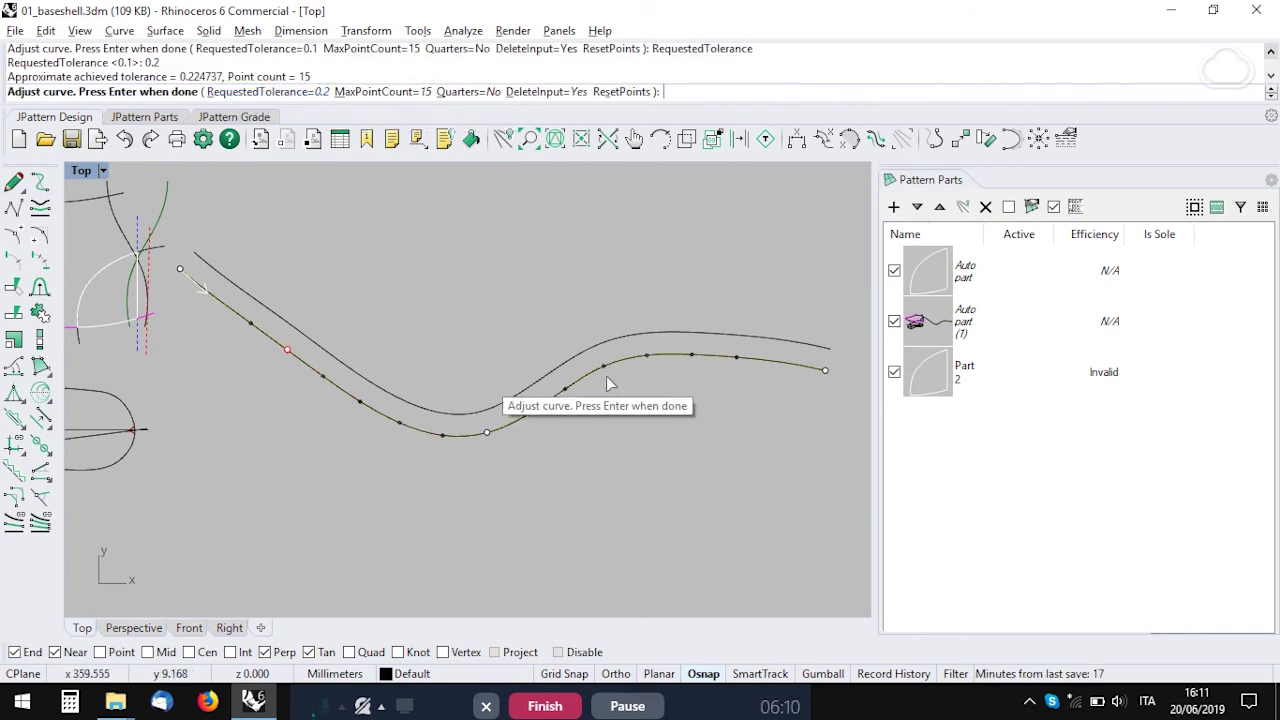
left_click(377, 92)
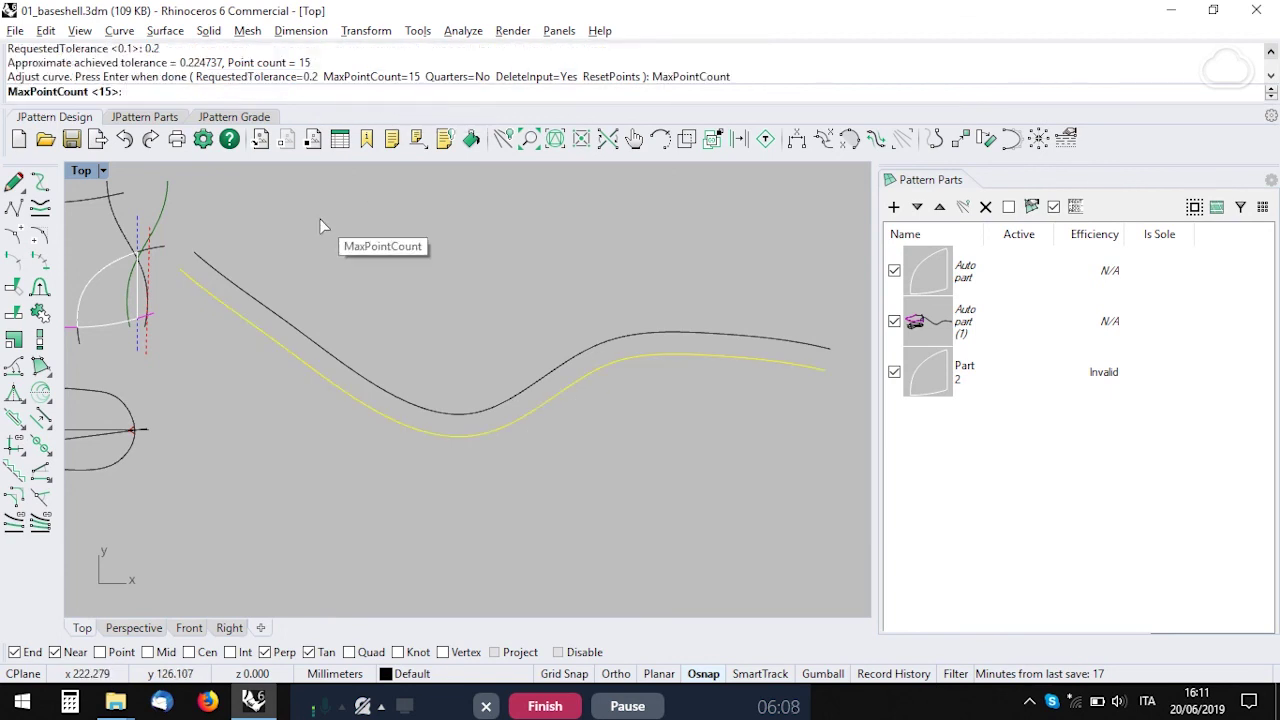
type("8")
key("Return")
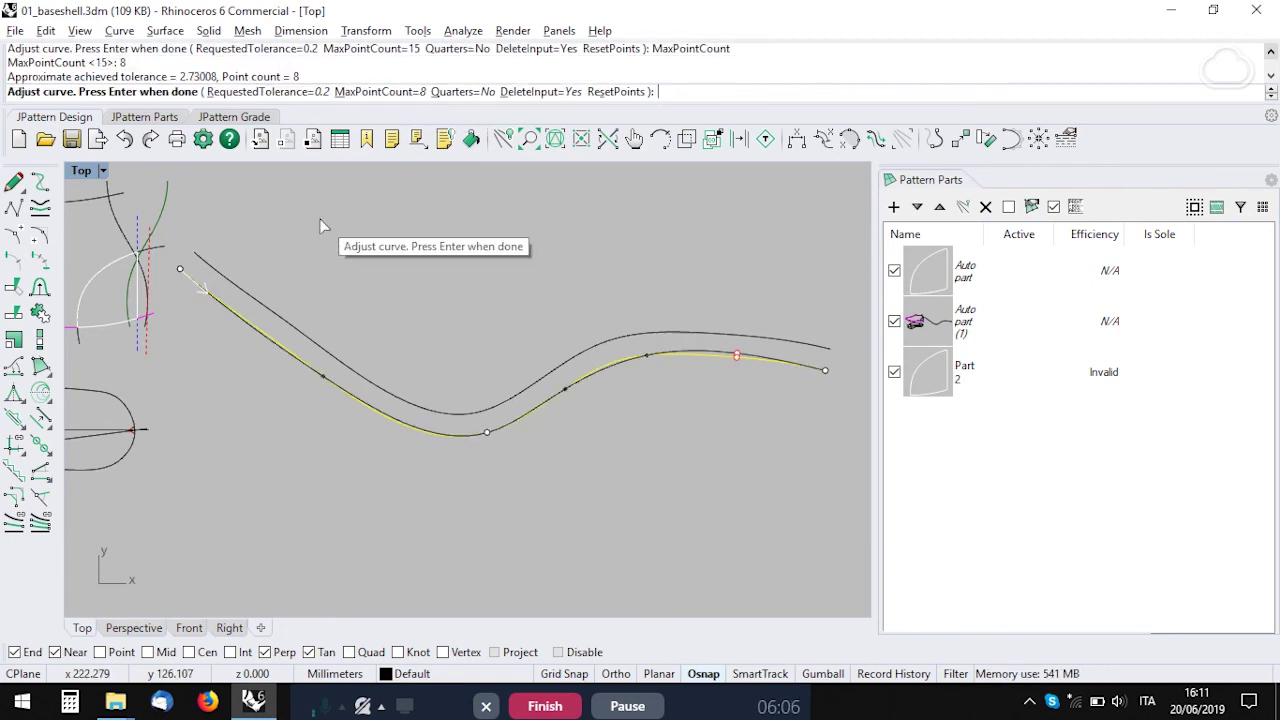
- Lower the requested tolerance to 0.1 and leave DeleteInput set to Yes
scroll(689, 360, "up", 4)
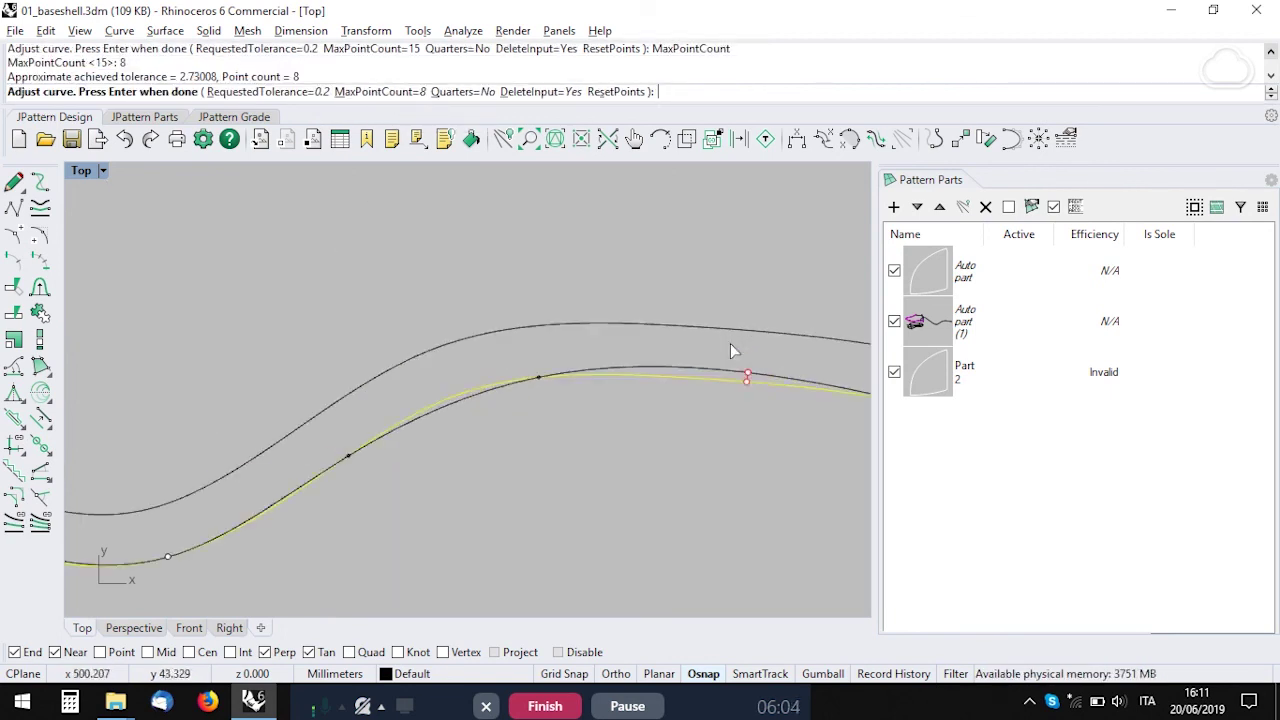
left_click(300, 91)
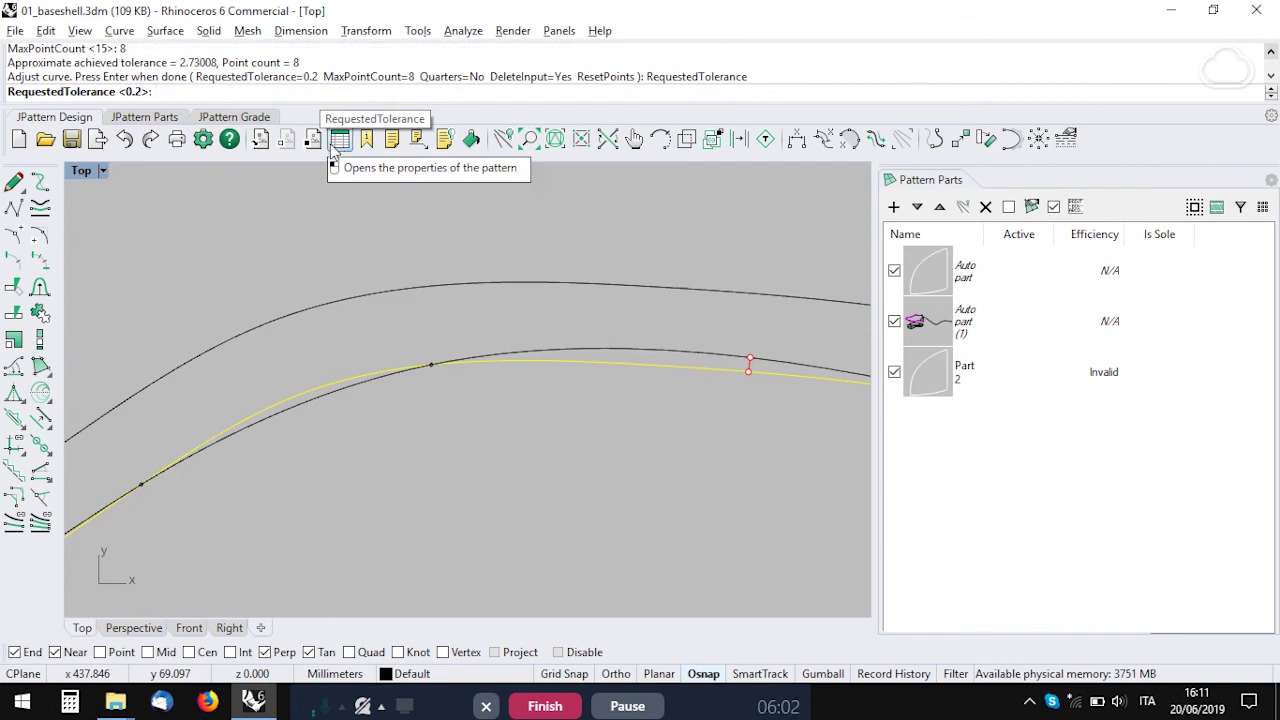
key("Return")
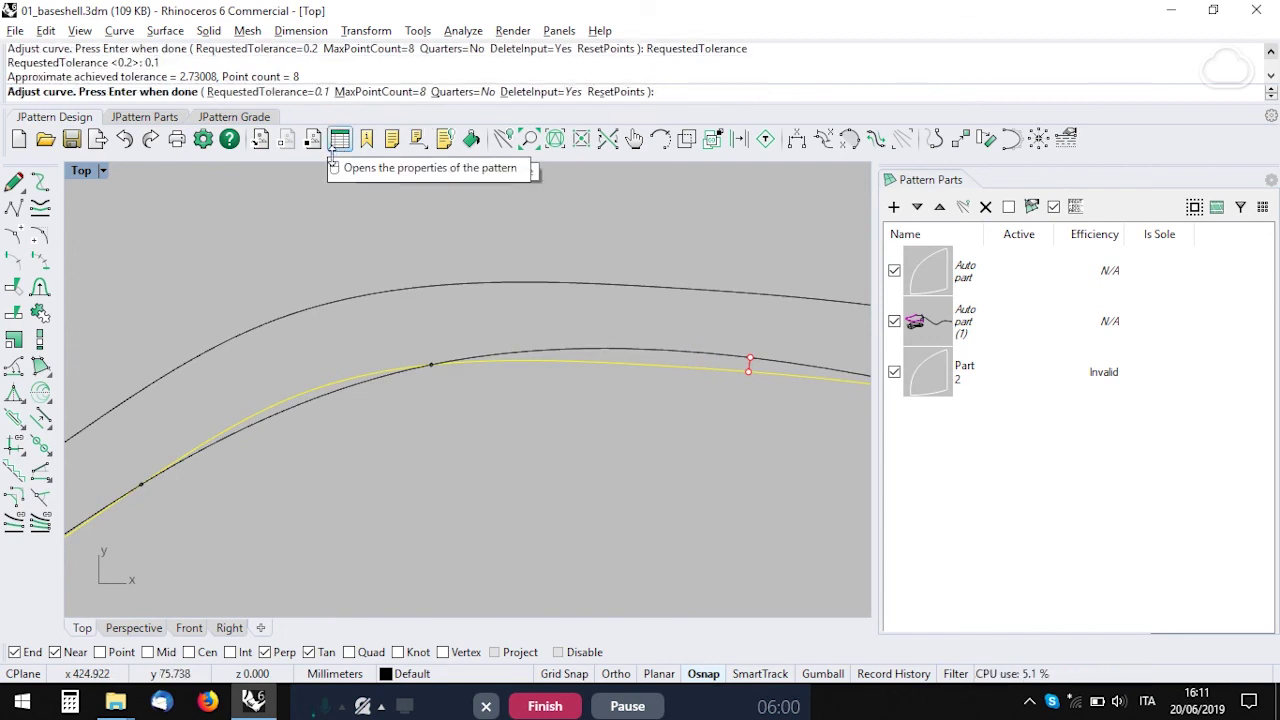
scroll(313, 320, "down", 5)
right_click_drag(480, 363, 607, 375)
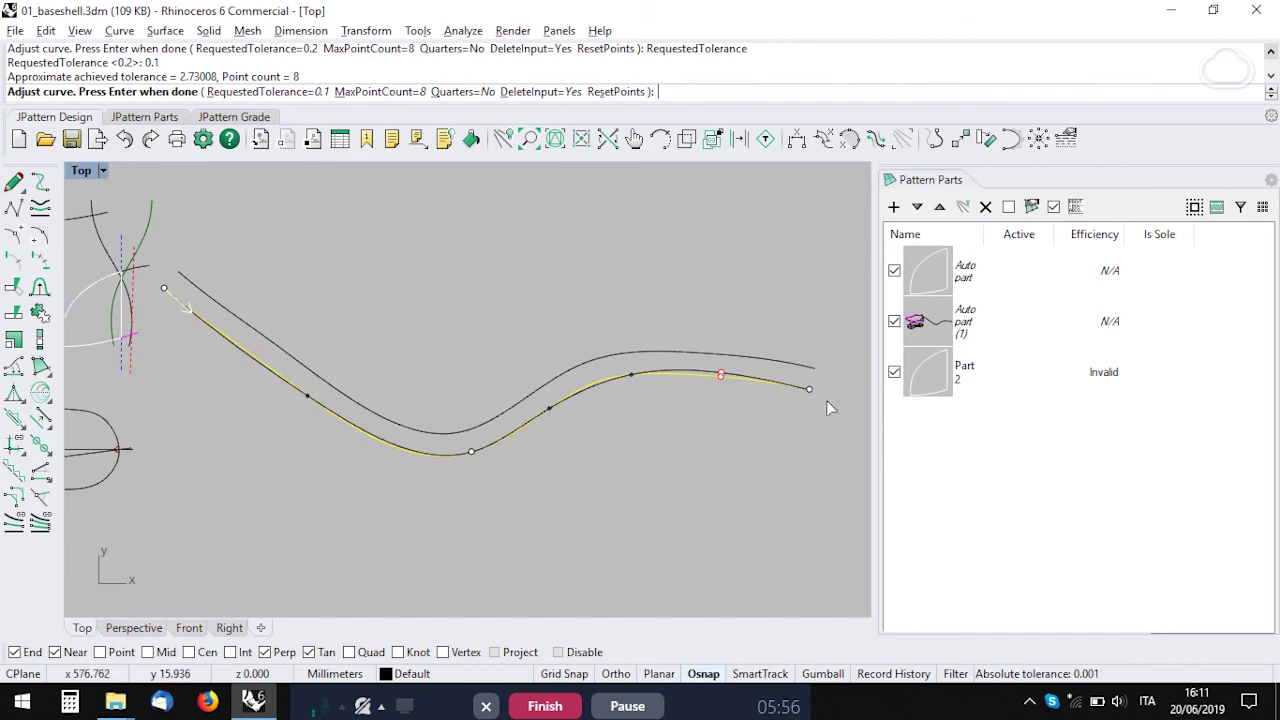
left_click(541, 92)
left_click(541, 92)
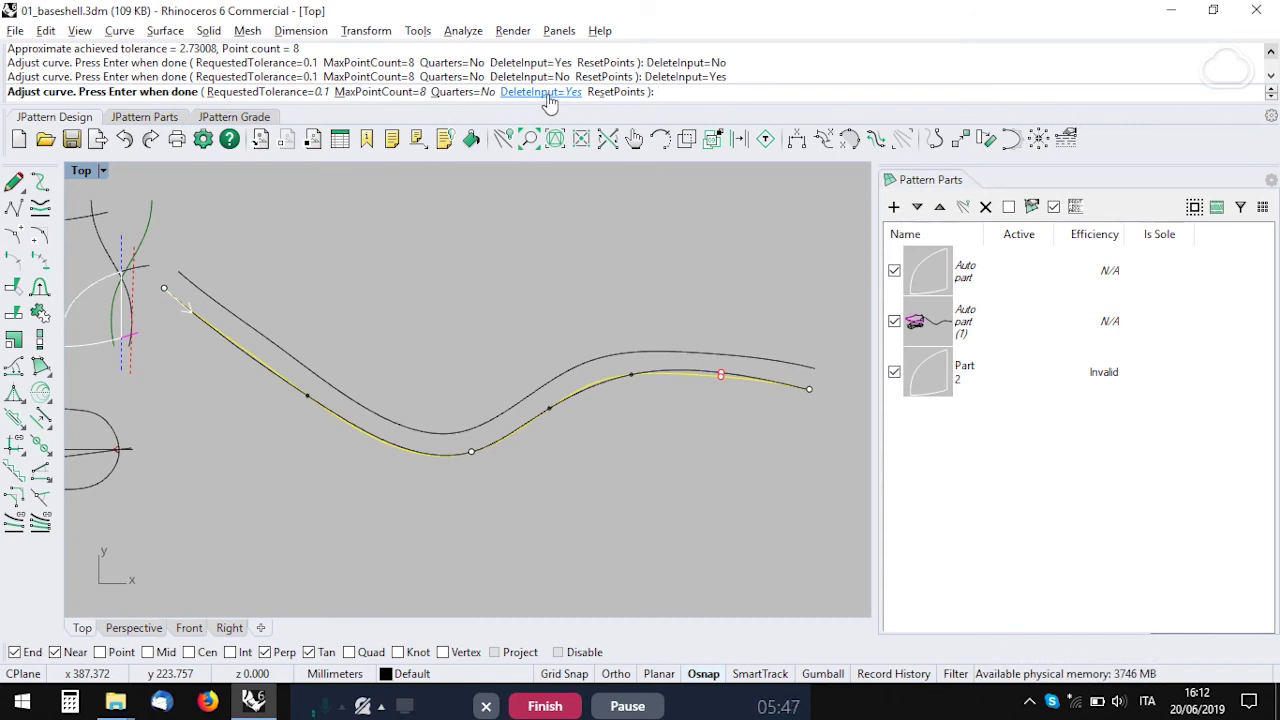
- Accept the rebuilt curve, display its eight control points, then undo the point edit
key("Return")
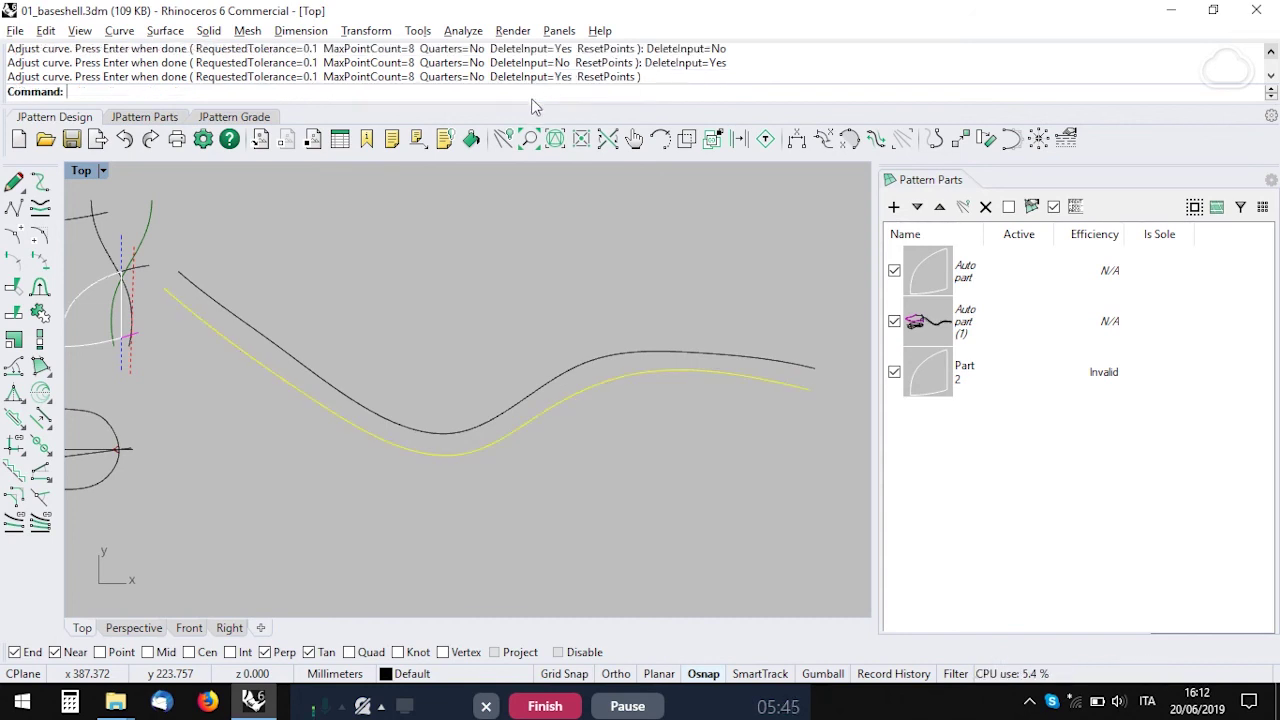
left_click(506, 580)
left_click(498, 442)
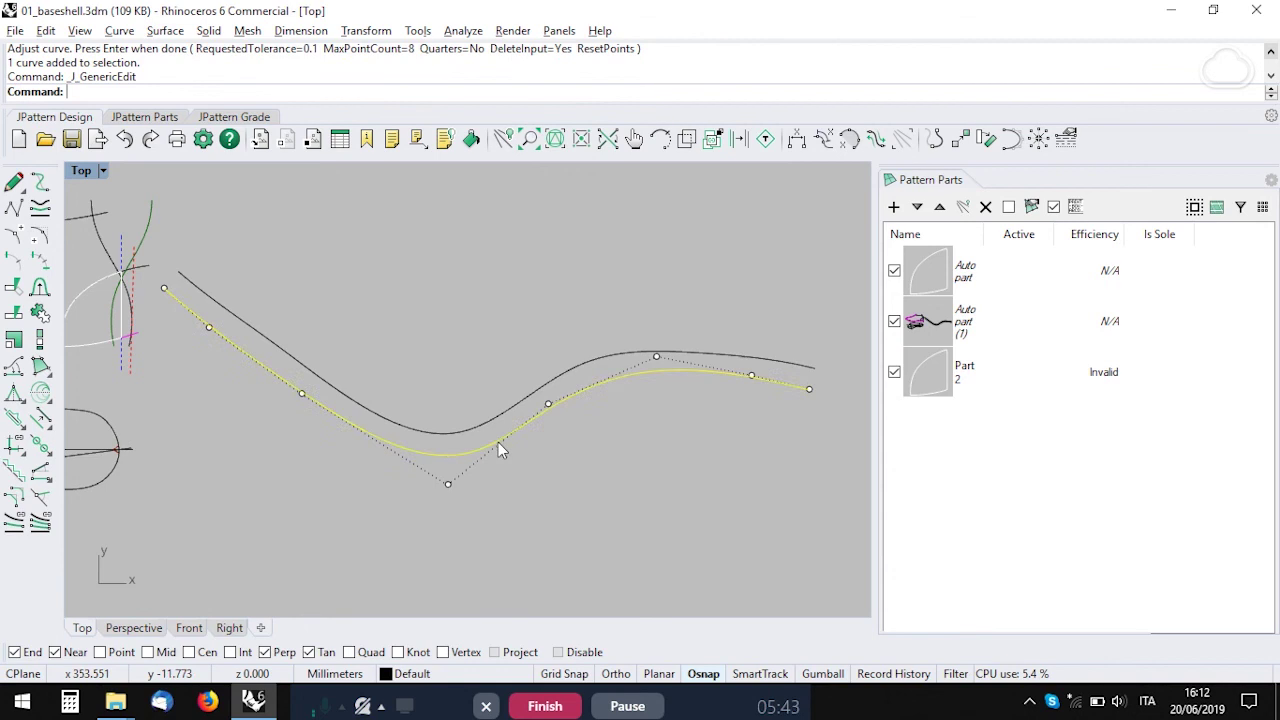
left_click(544, 483)
key("ctrl+z")
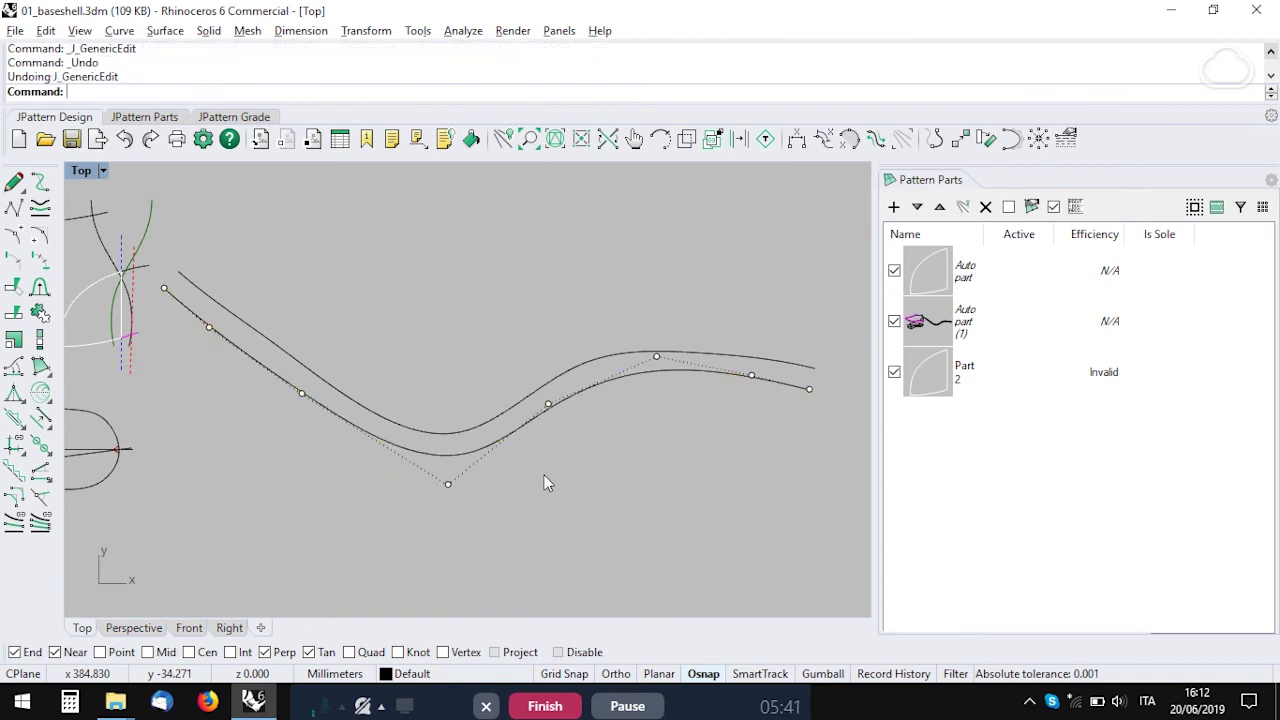